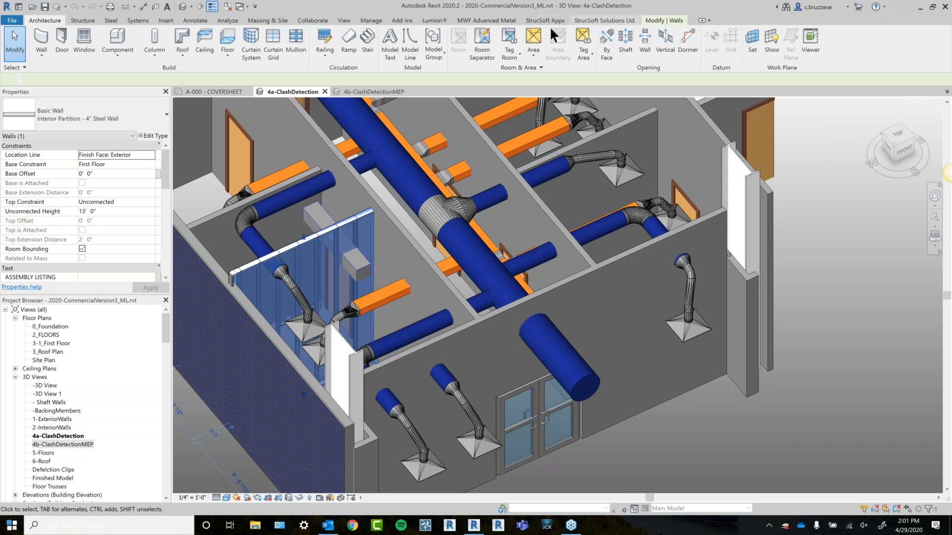
Bring up the MWF Advanced Metal tools and check the Demo template map's wall types and templates without changing anything.
left_click(501, 23)
left_click(32, 49)
left_click(38, 81)
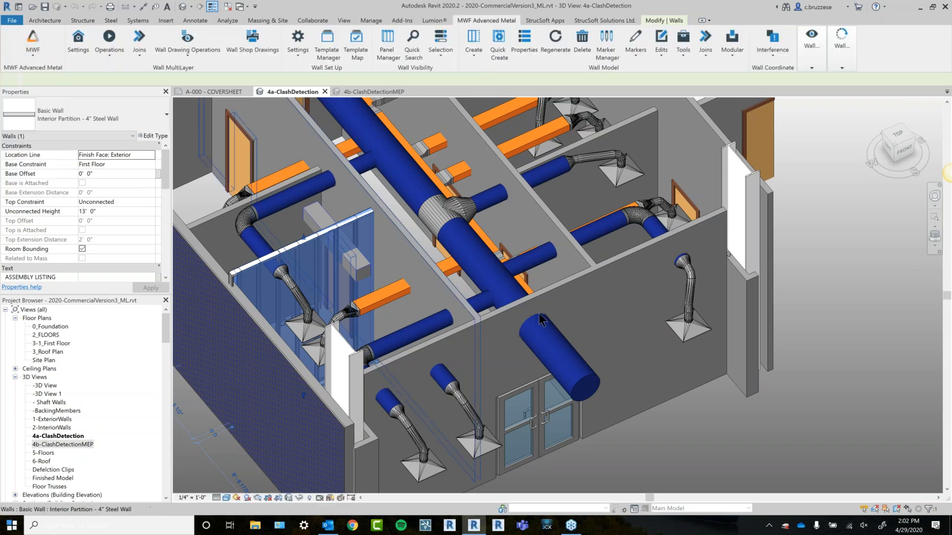
left_click(347, 62)
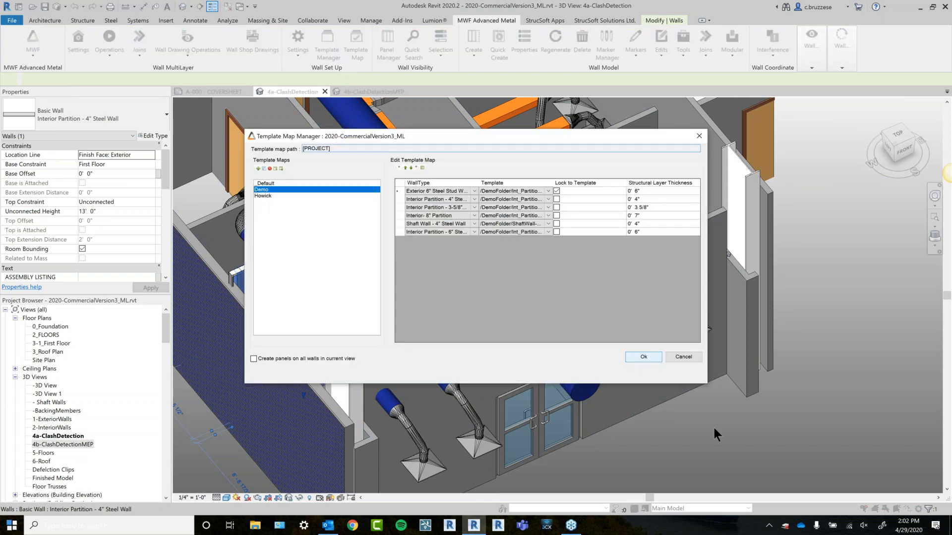
key("Escape")
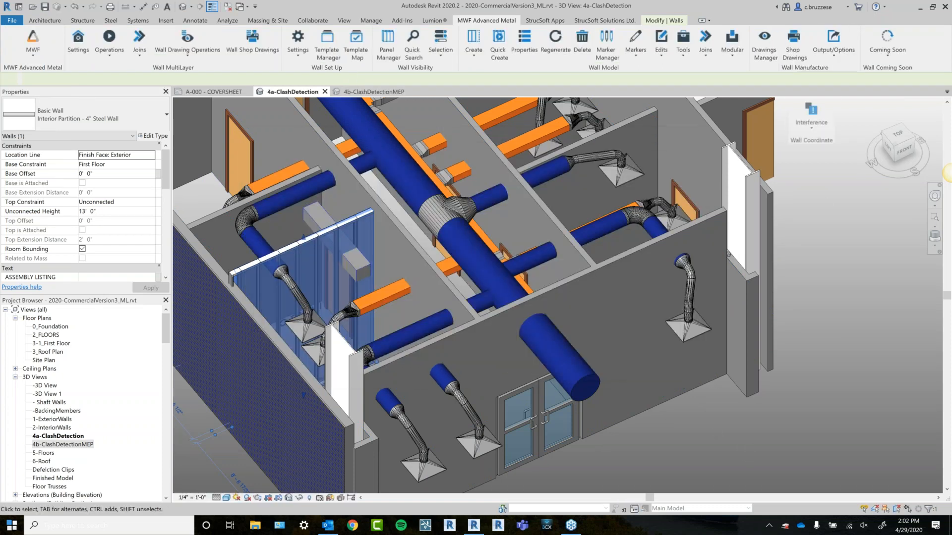
Clear the wall selection and look over the available wall interference commands.
middle_click_drag(808, 291, 787, 309)
scroll(788, 306, "down", 1)
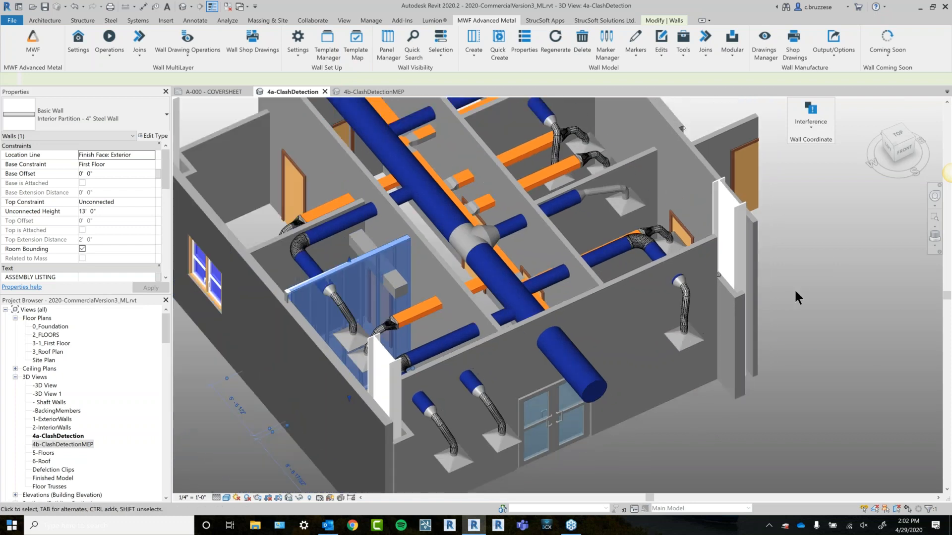
left_click(795, 230)
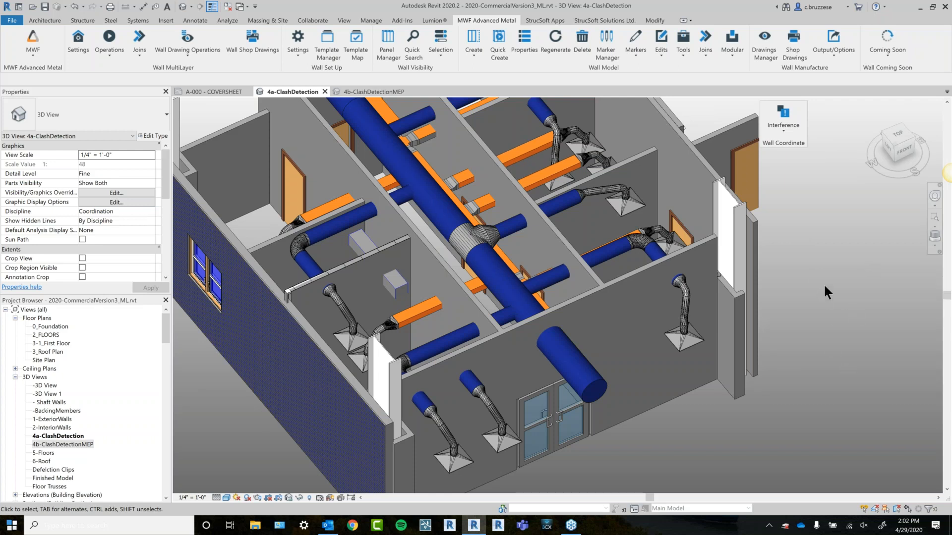
middle_click_drag(824, 286, 794, 278)
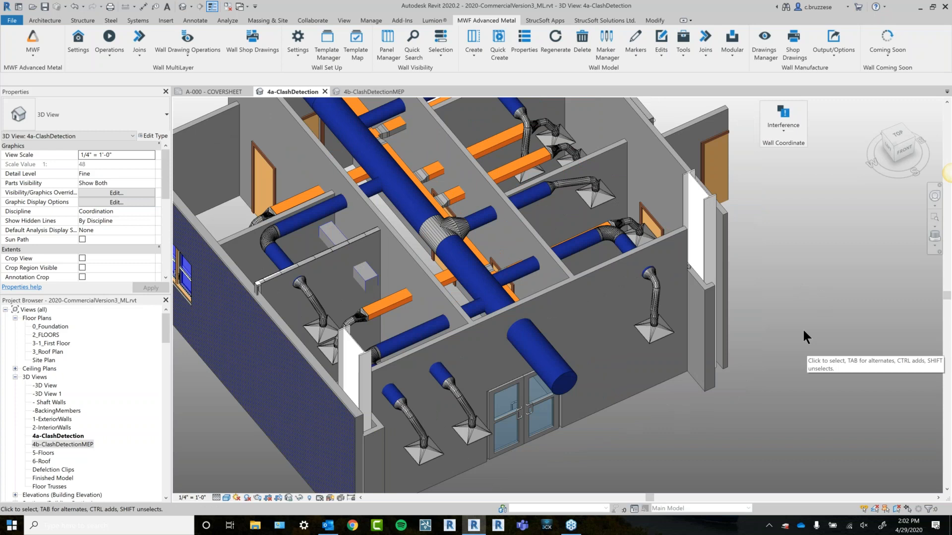
left_click(796, 124)
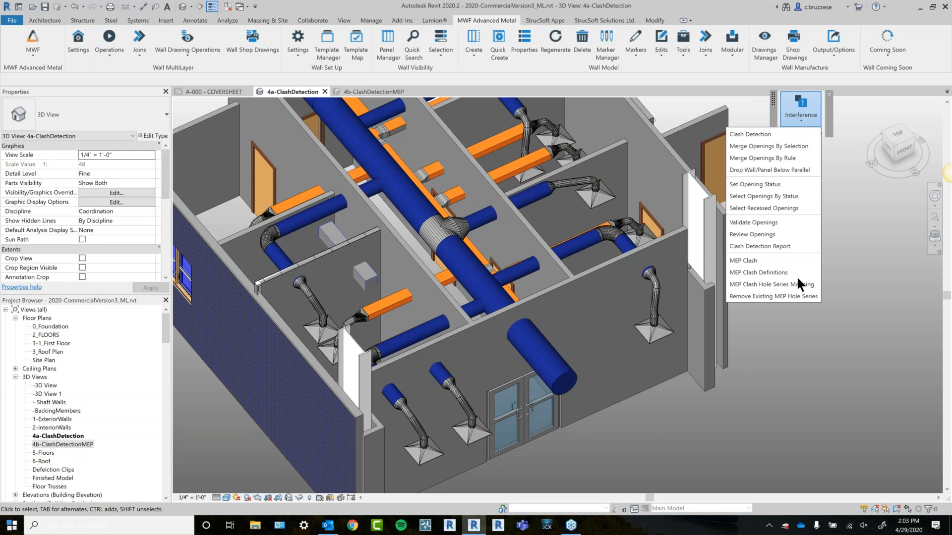
left_click(786, 375)
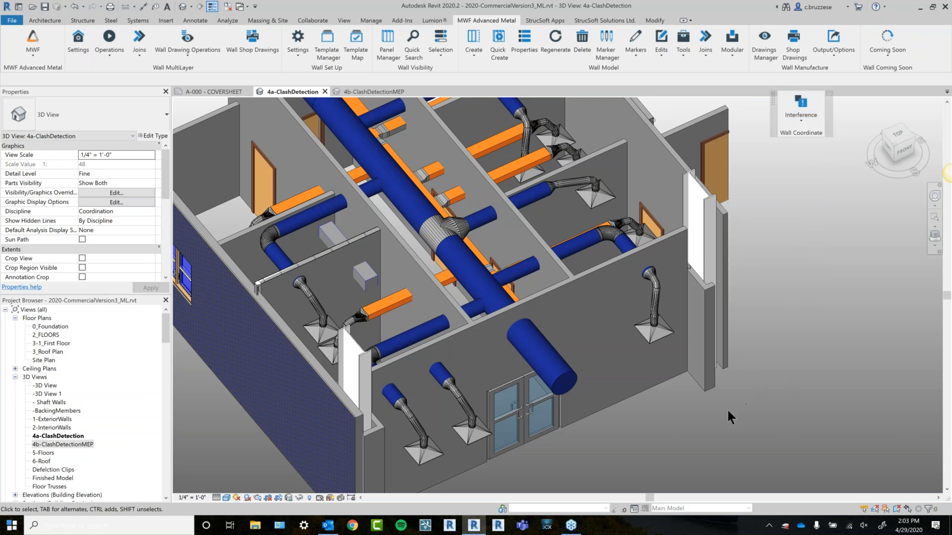
scroll(727, 408, "down", 2)
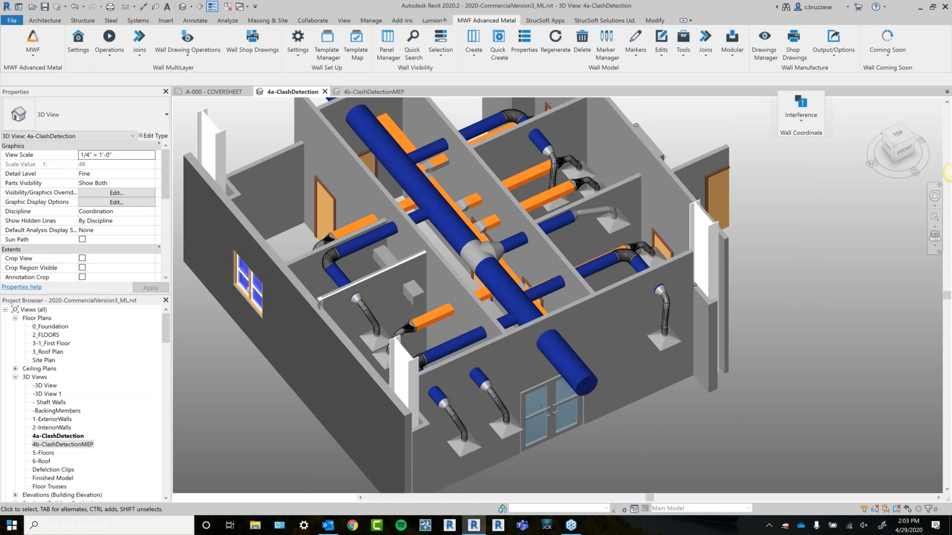
middle_click_drag(694, 285, 647, 303, "shift")
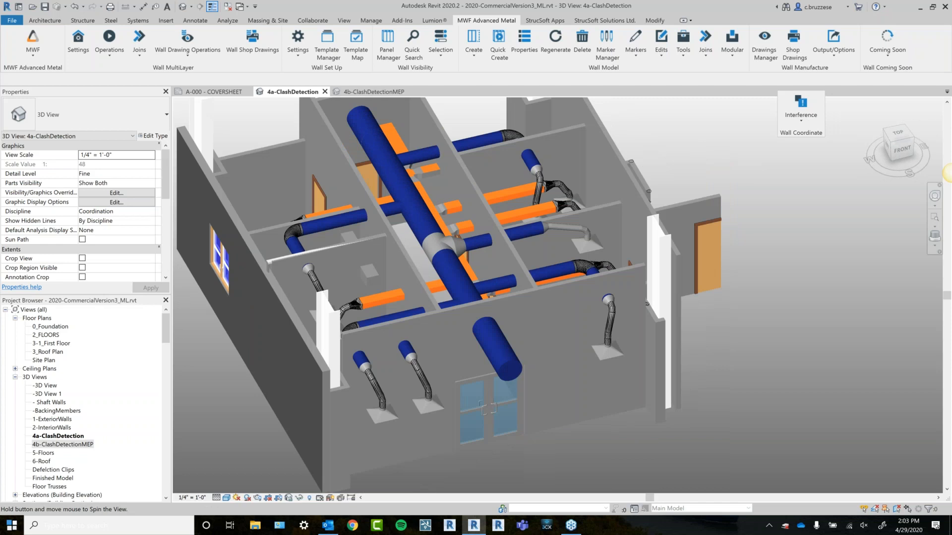
left_click(647, 304)
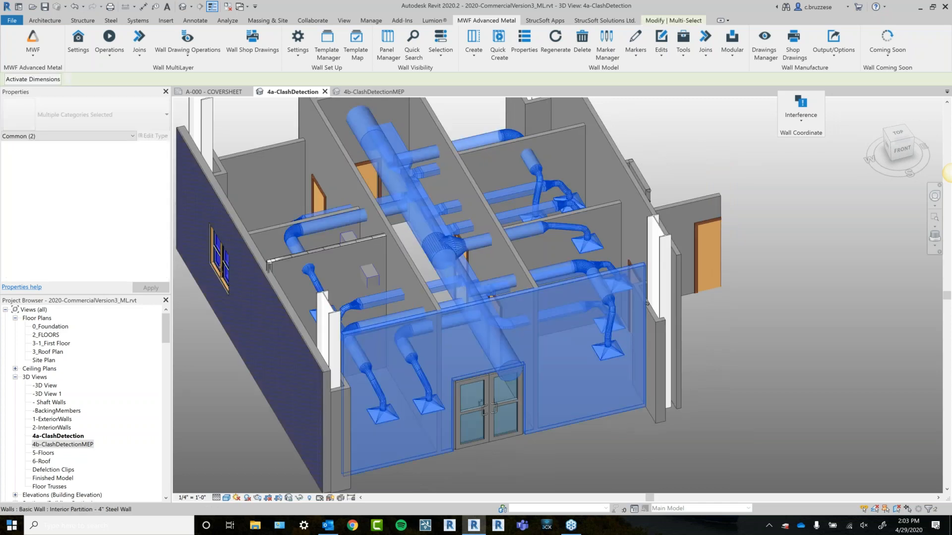
scroll(417, 252, "up", 3)
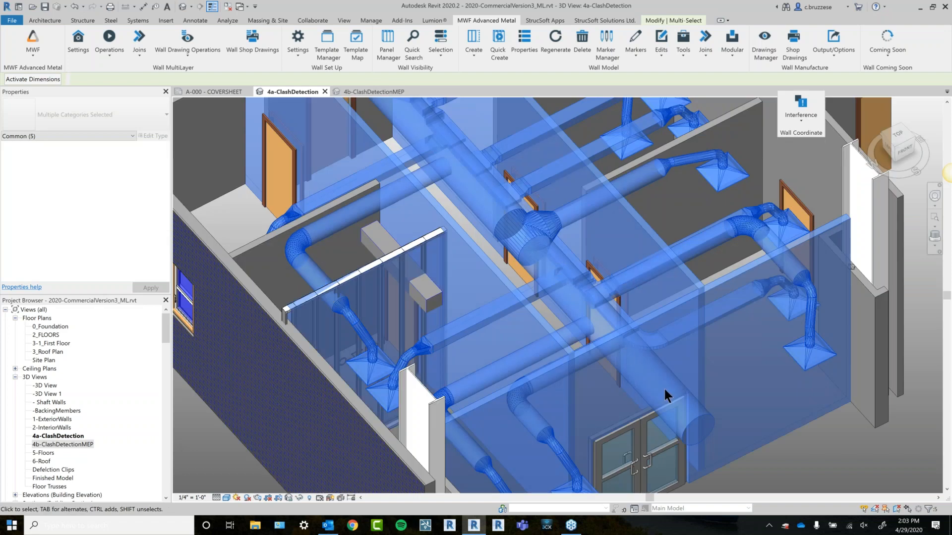
scroll(664, 388, "down", 4)
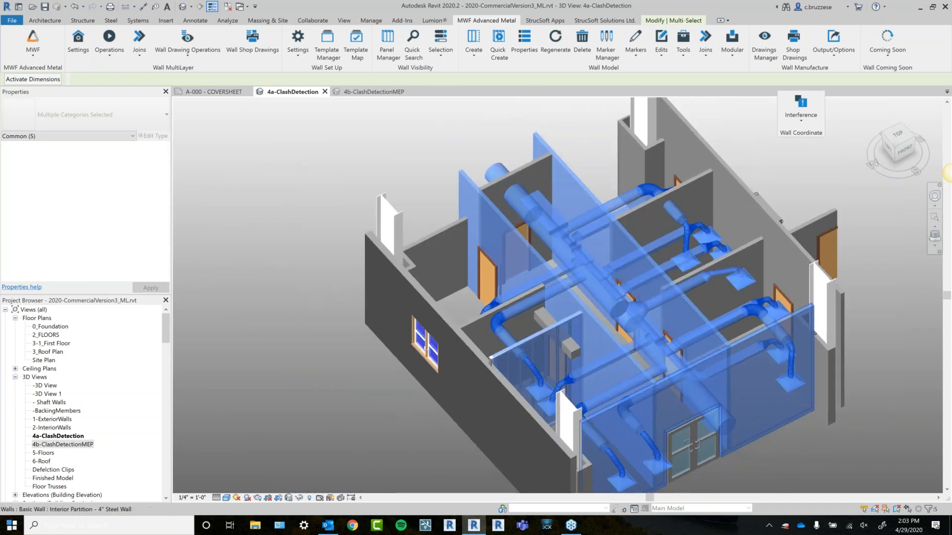
middle_click_drag(664, 388, 550, 335)
left_click(705, 438)
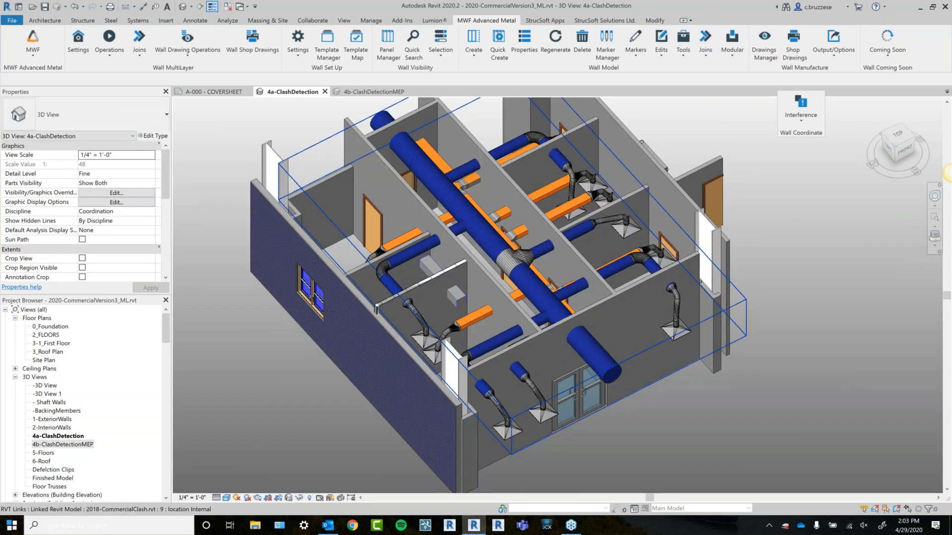
Inspect the linked duct model, the front wall and both corridor walls by selecting the link and the walls separately.
left_click(635, 380)
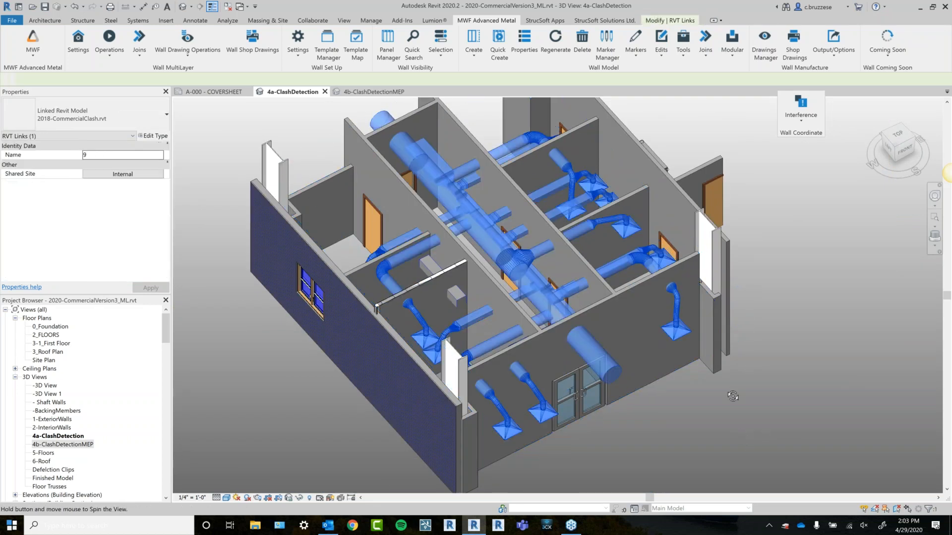
middle_click_drag(732, 396, 718, 376, "shift")
left_click(691, 361)
left_click(580, 283, "ctrl")
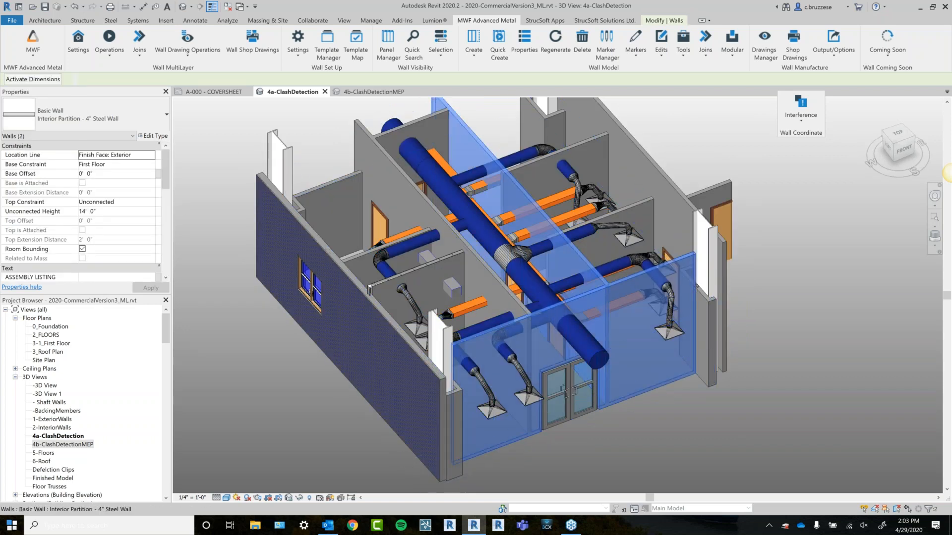
left_click(513, 300, "ctrl")
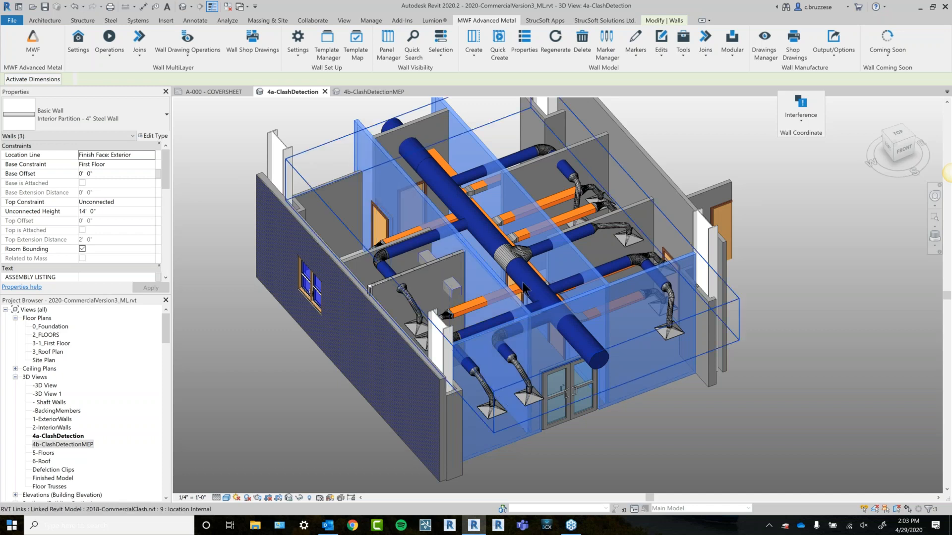
key("Escape")
left_click(525, 288)
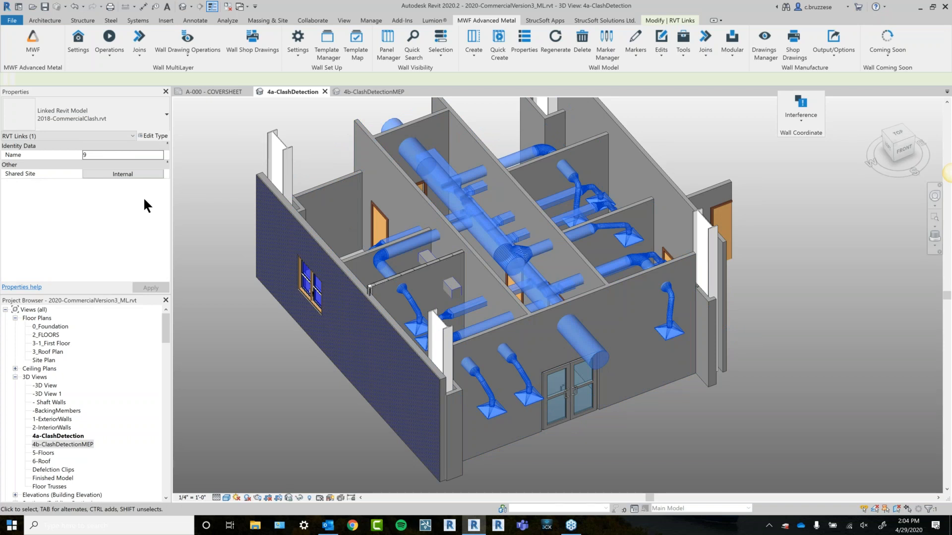
left_click(694, 431)
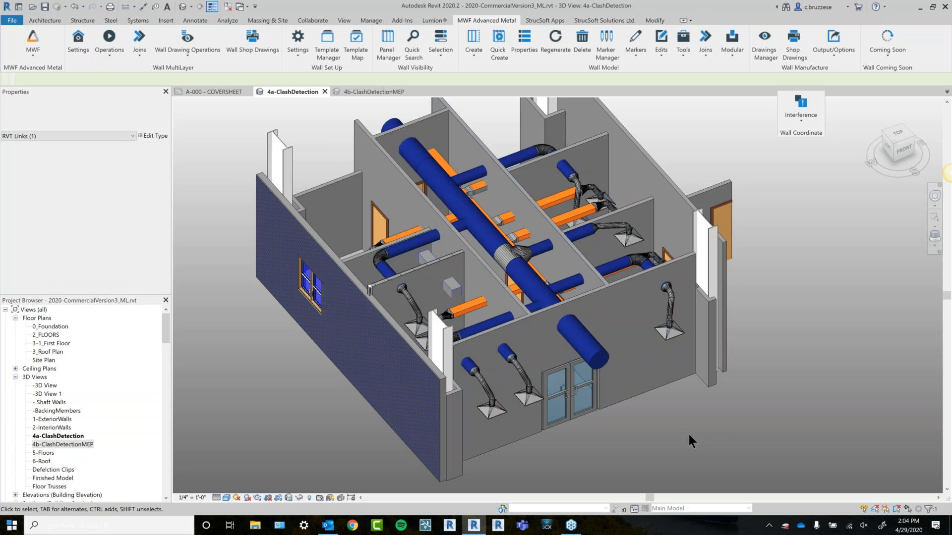
Select the linked duct model together with the front wall, both corridor walls and the four cross walls that the ducts pass through.
left_click(590, 365)
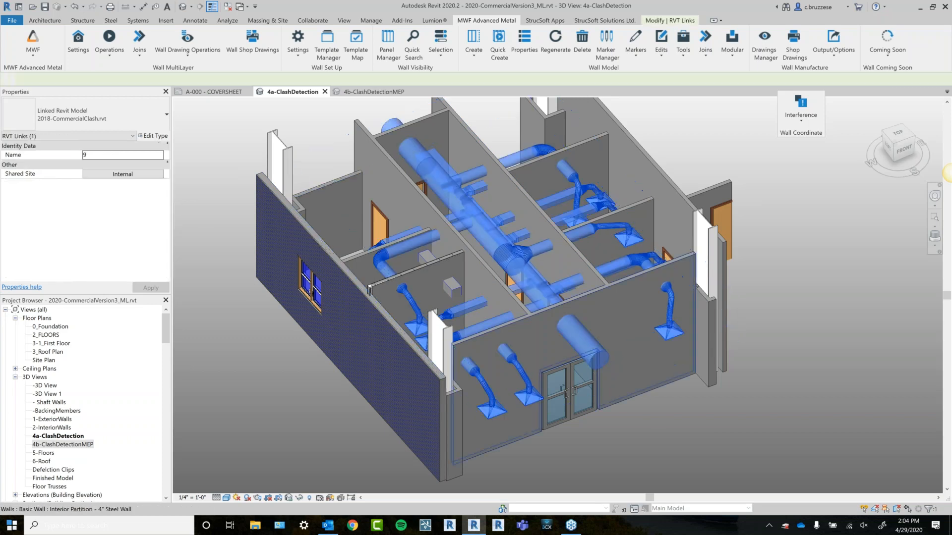
left_click(569, 249)
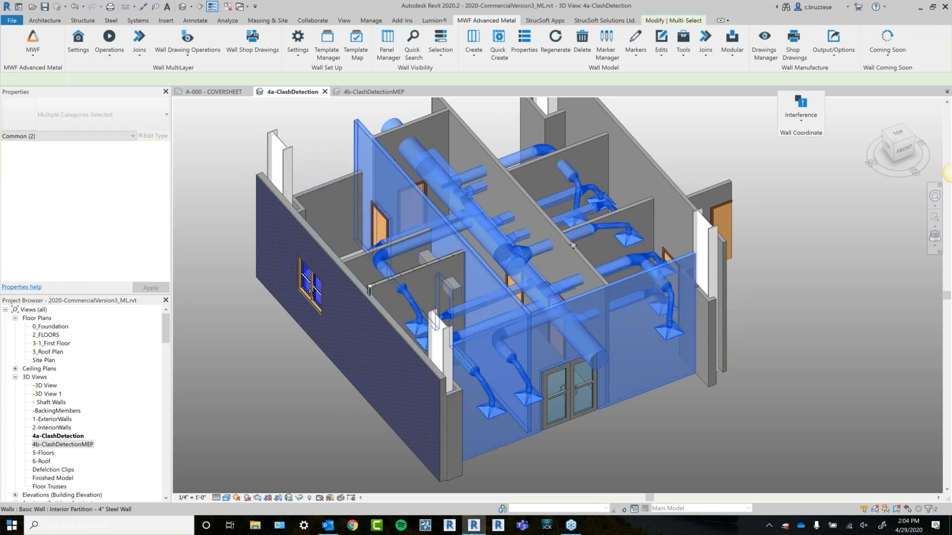
left_click(570, 249, "ctrl")
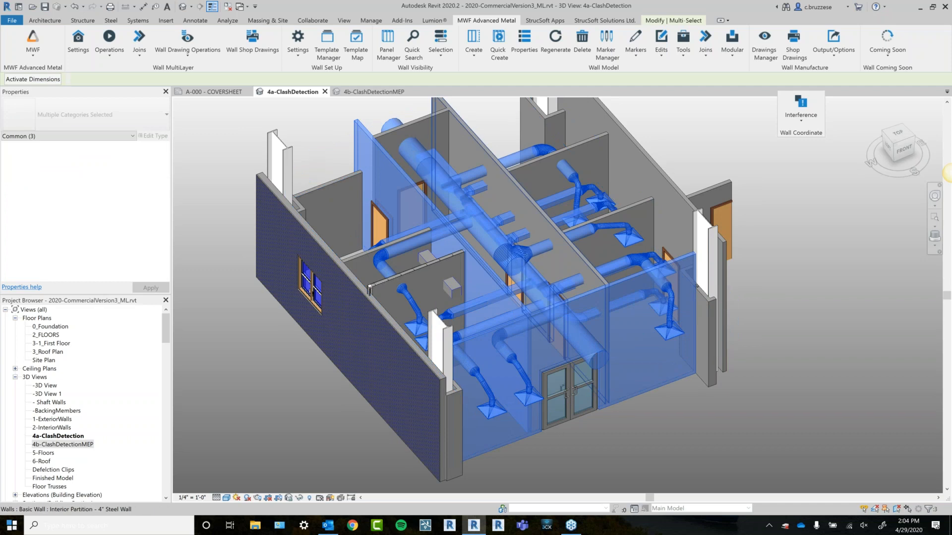
left_click(420, 274, "ctrl")
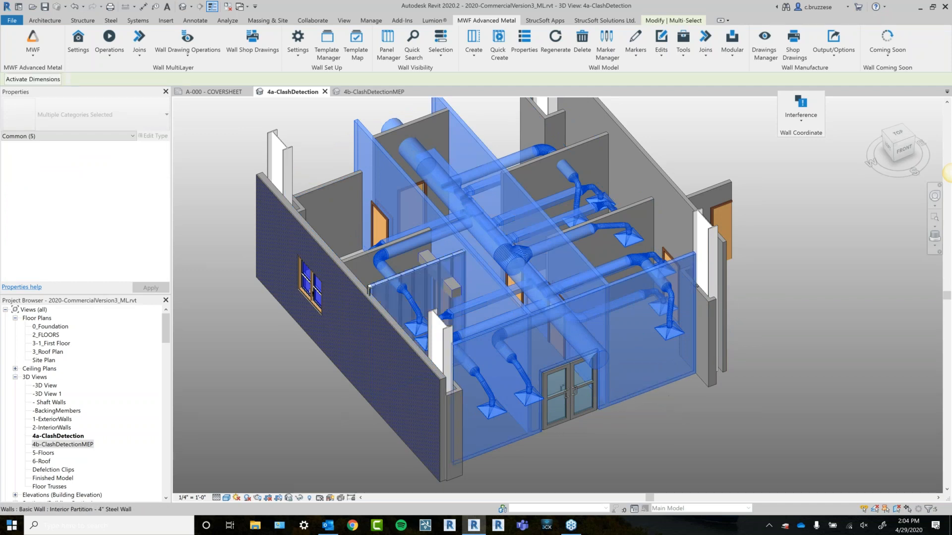
left_click(653, 205, "ctrl")
left_click(578, 147, "ctrl")
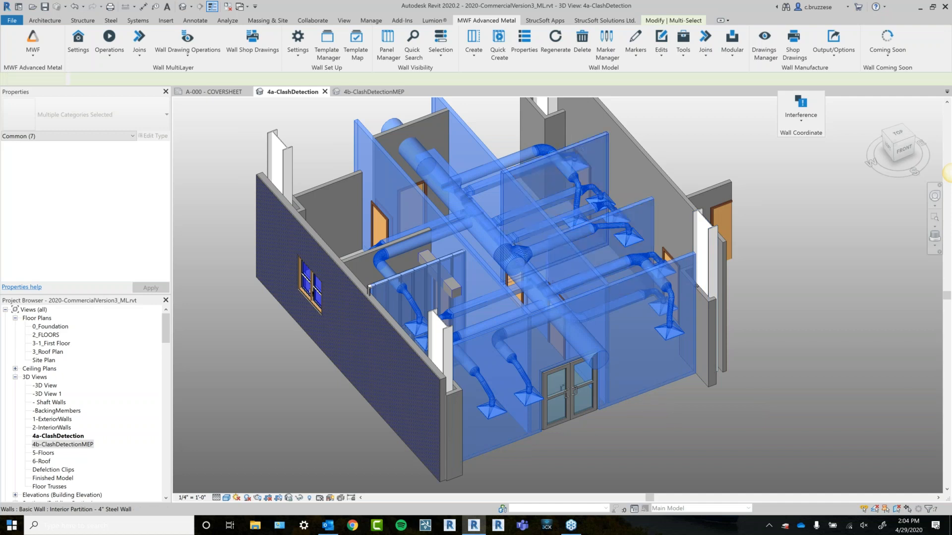
left_click(429, 121, "ctrl")
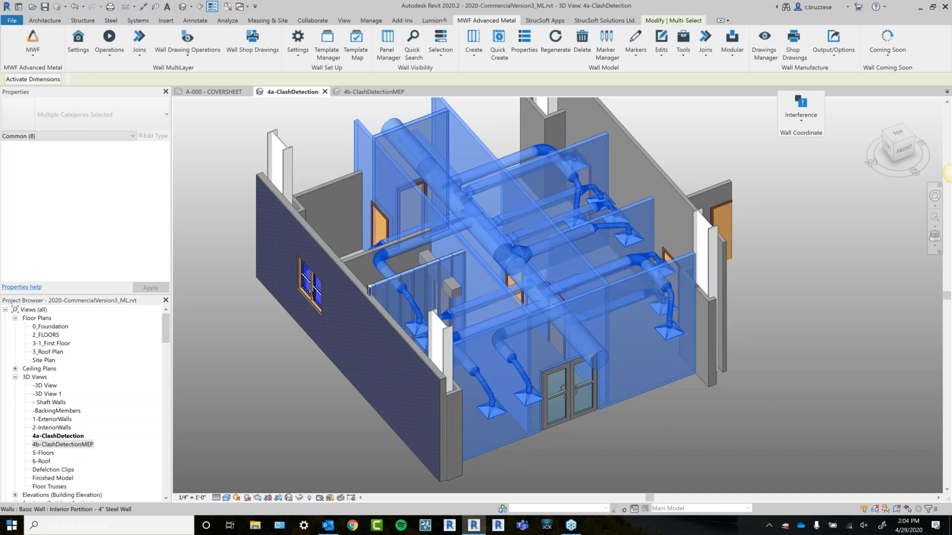
Run Clash Detection on the selected walls and linked ducts using the rule set "mwfG_OpenFramingRules : Clash Detection".
left_click(798, 110)
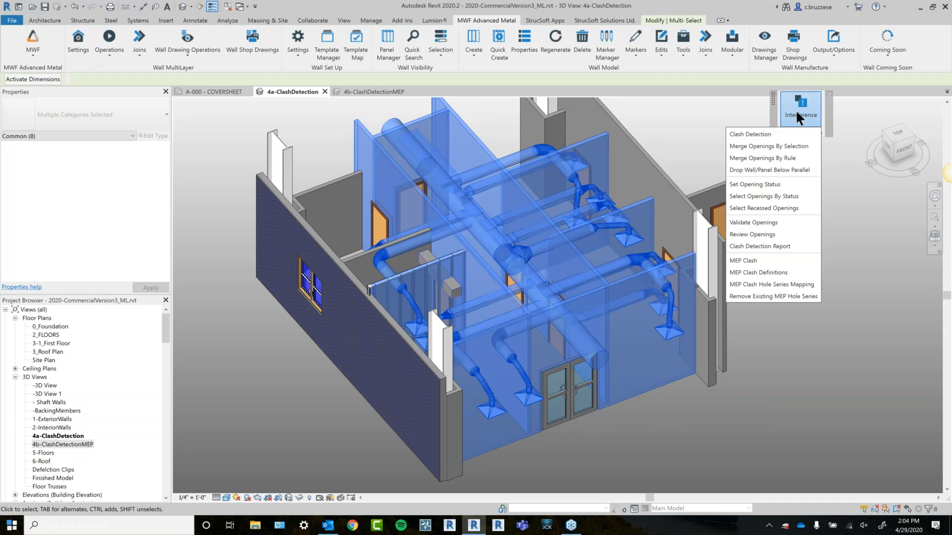
left_click(785, 133)
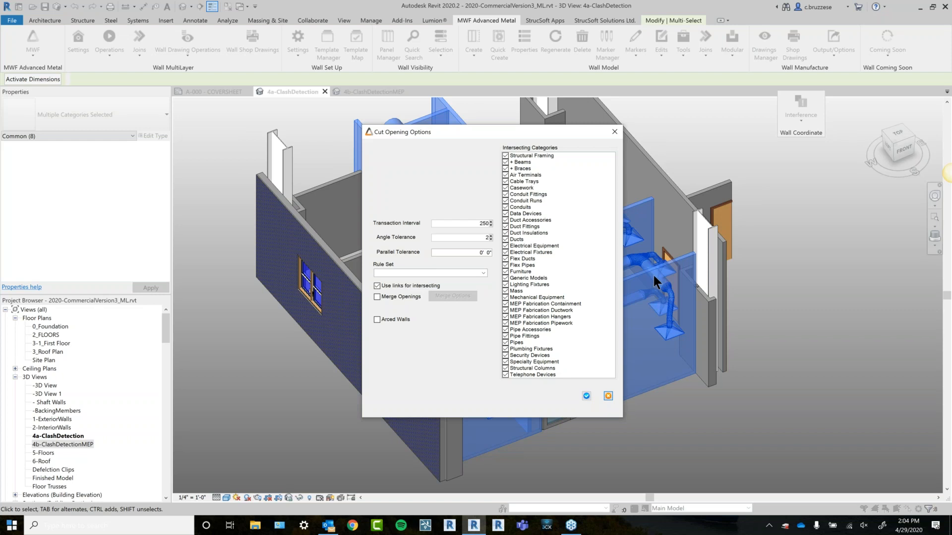
left_click(480, 271)
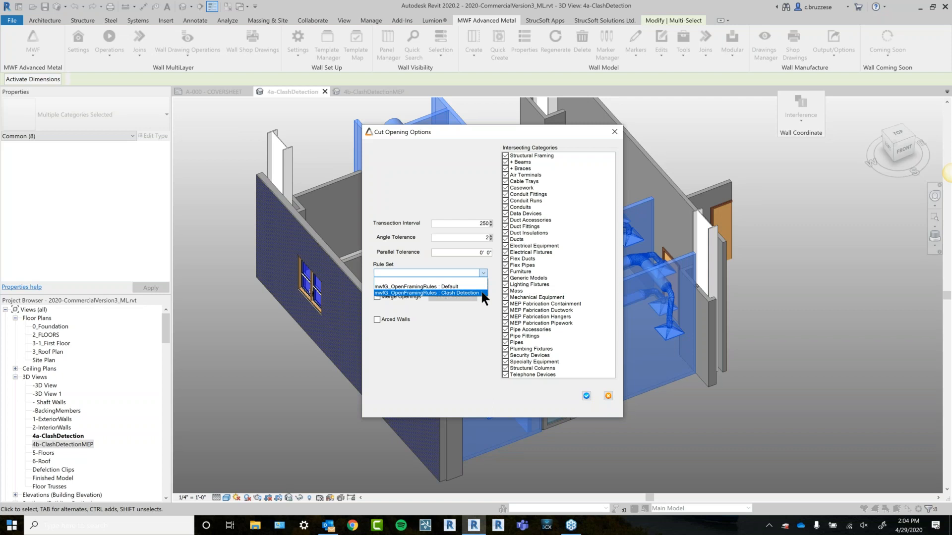
left_click(481, 293)
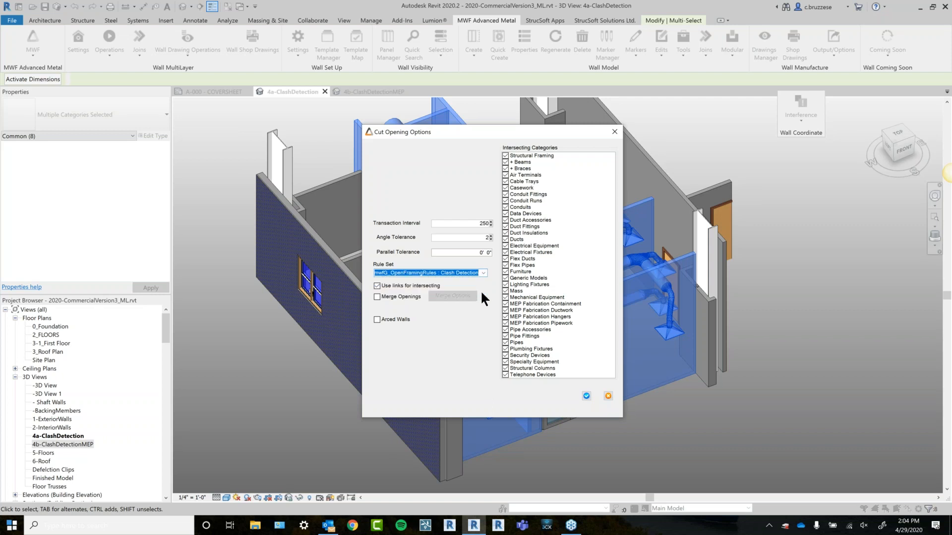
left_click(440, 273)
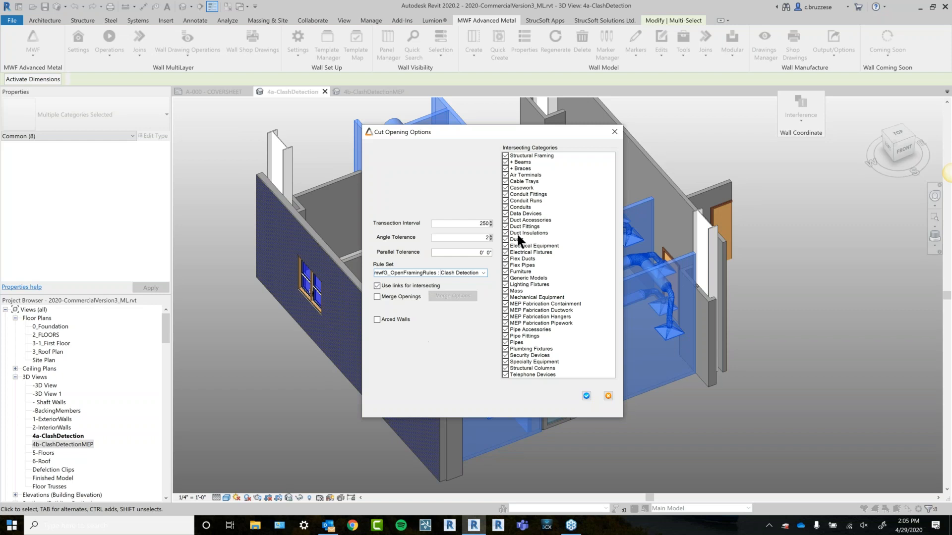
left_click_drag(489, 132, 485, 121)
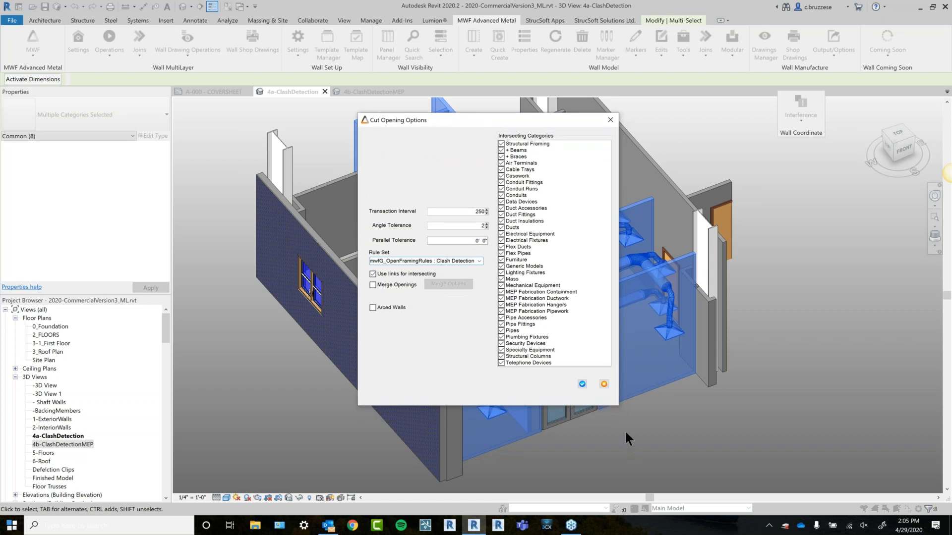
left_click(582, 384)
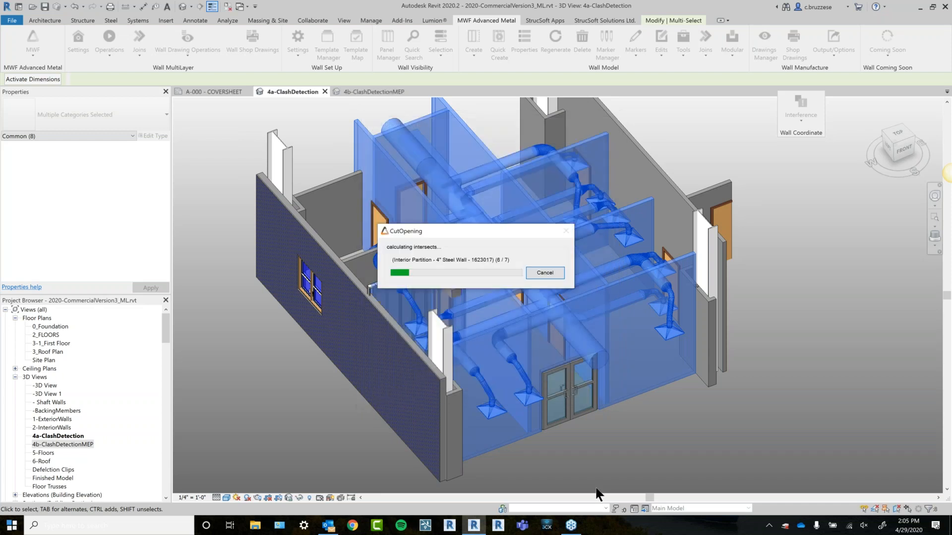
Examine the rectangular opening cut around the main duct in the front wall above the double door.
left_click(623, 460)
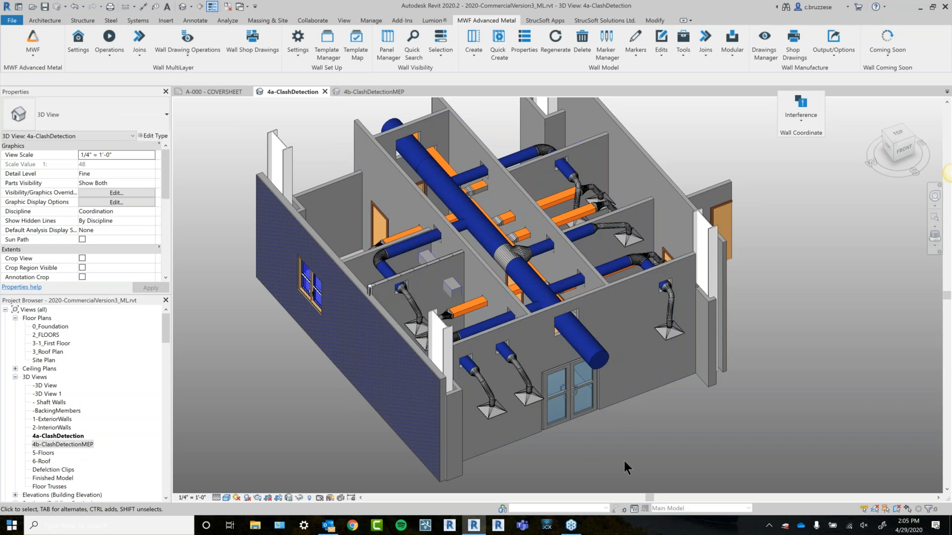
middle_click_drag(686, 422, 559, 332, "shift")
left_click(543, 323)
scroll(543, 323, "up", 5)
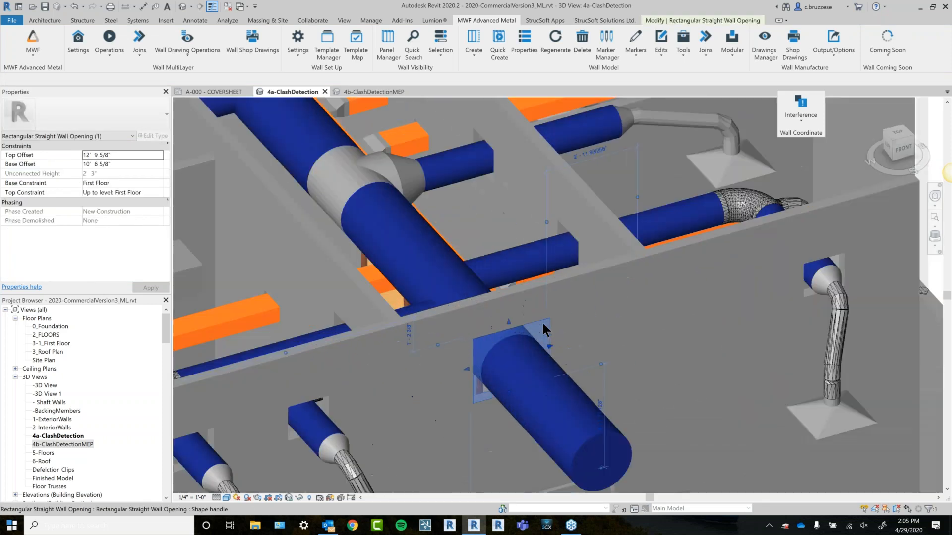
middle_click_drag(543, 323, 548, 272, "shift")
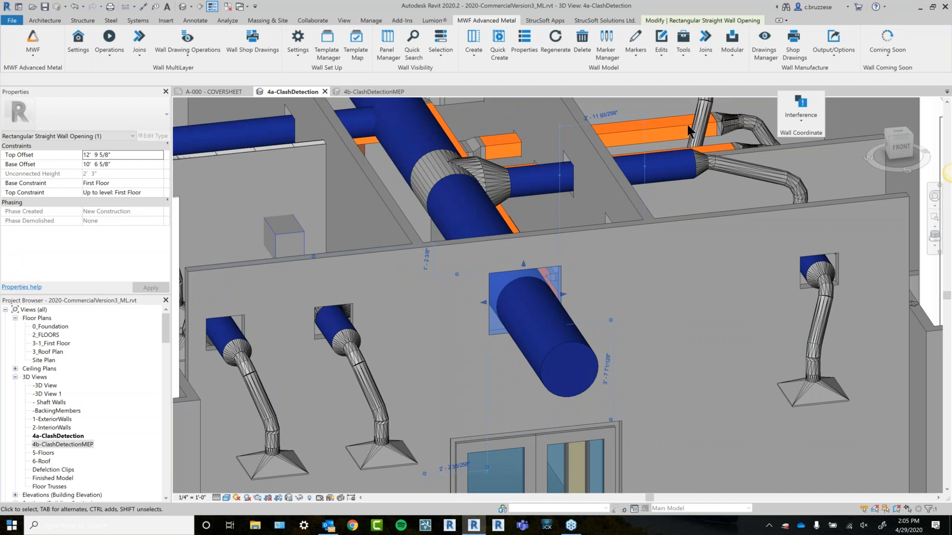
Check the framing type assigned to the main duct's opening in the front wall through its opening data.
left_click(634, 49)
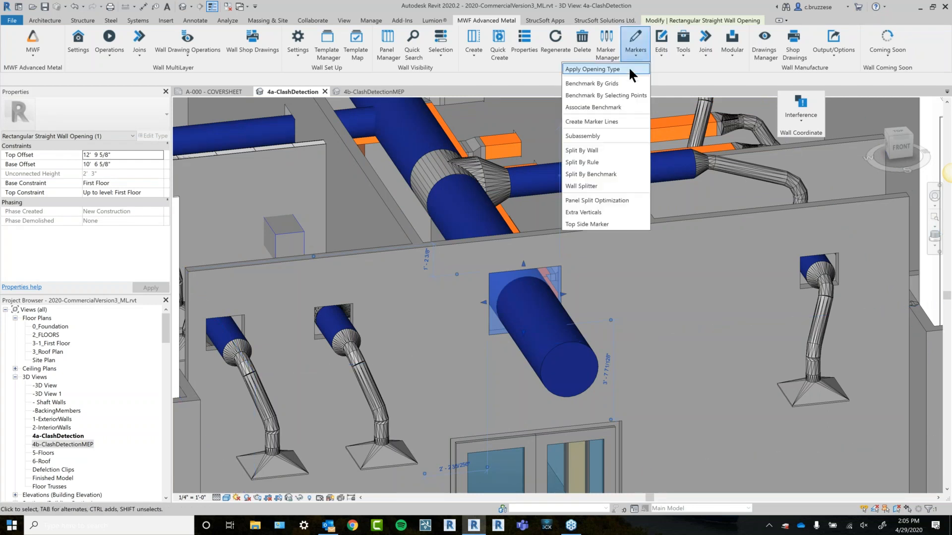
left_click(629, 68)
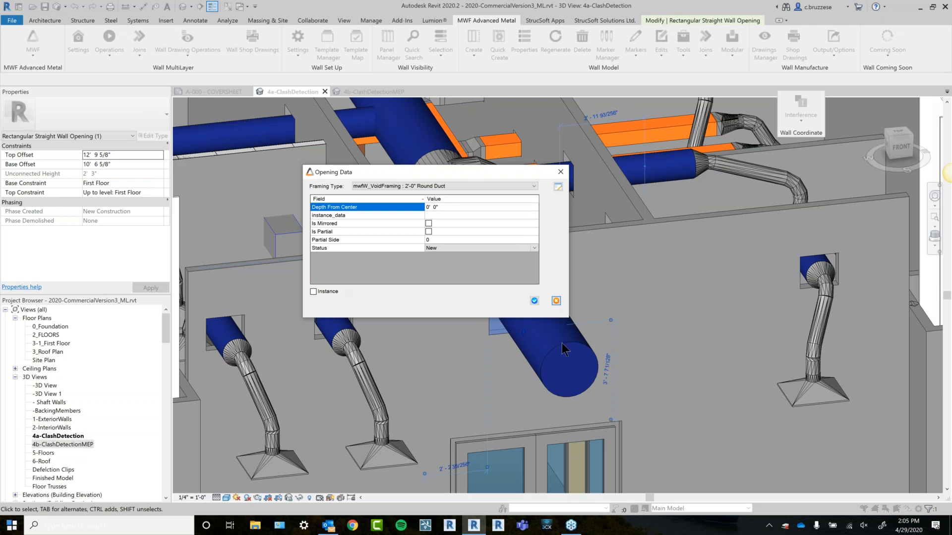
left_click(535, 303)
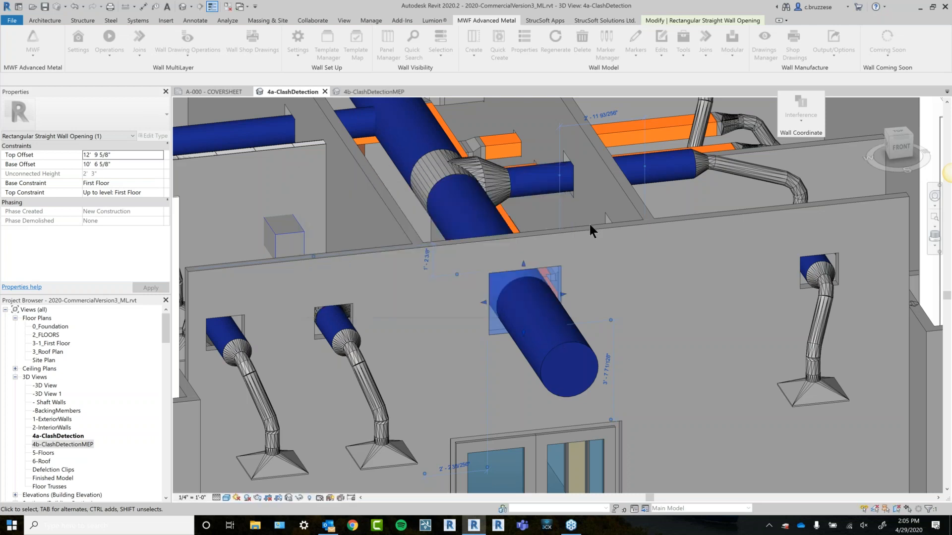
Open the OpenFraming rule set "Clash Detection" from the project marker types and widen it to read its rules in full.
left_click(588, 51)
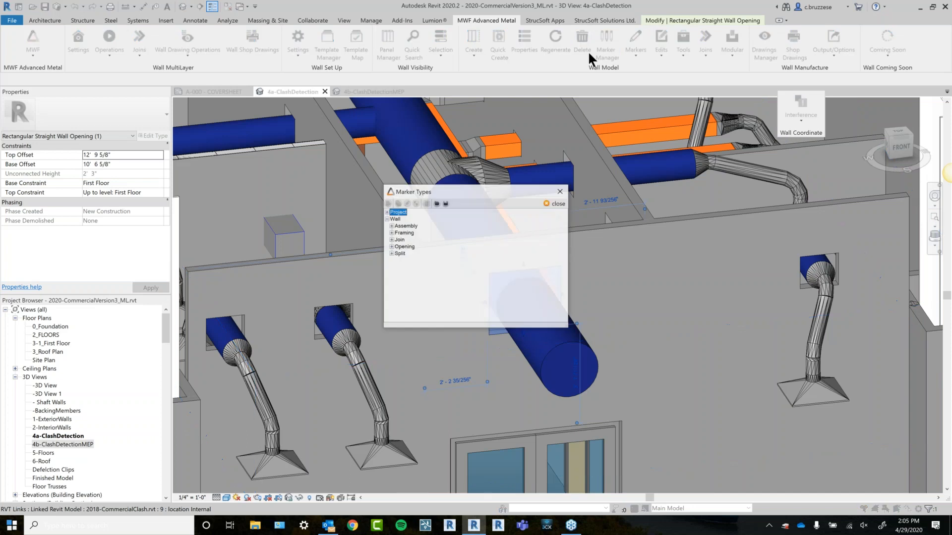
left_click(391, 218)
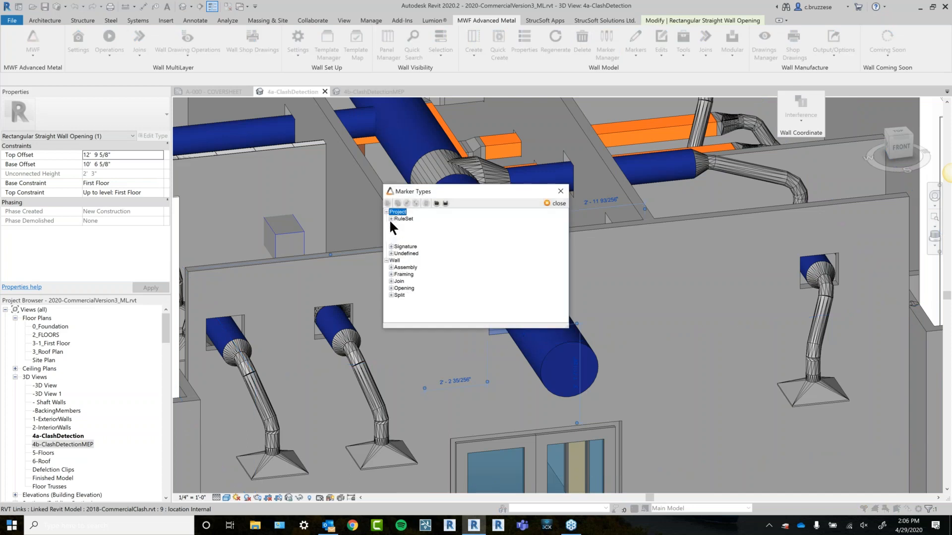
left_click(395, 240)
left_click(429, 246)
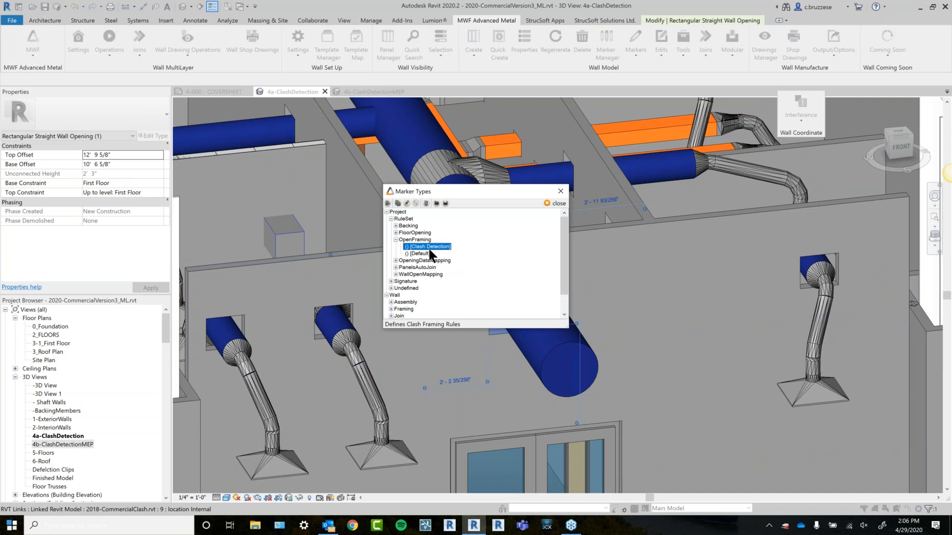
double_click(427, 247)
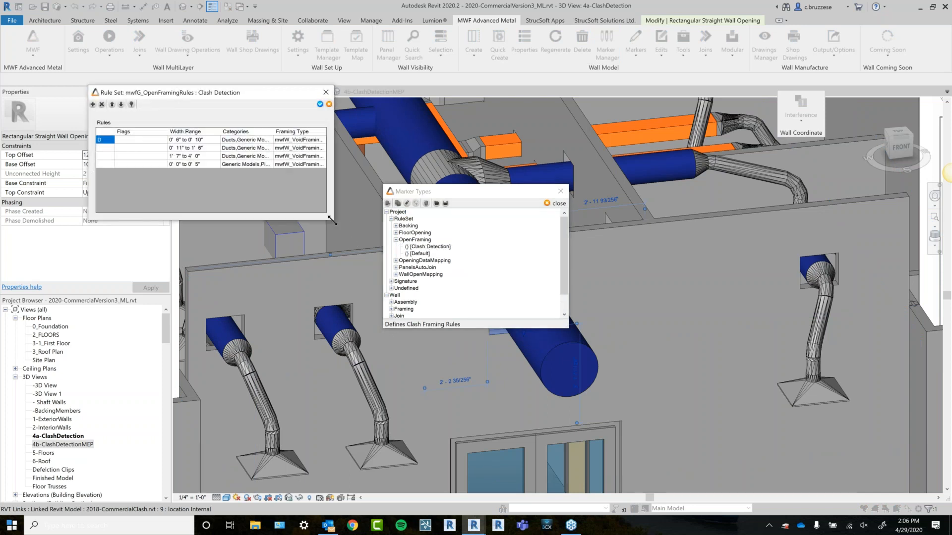
left_click_drag(331, 220, 507, 212)
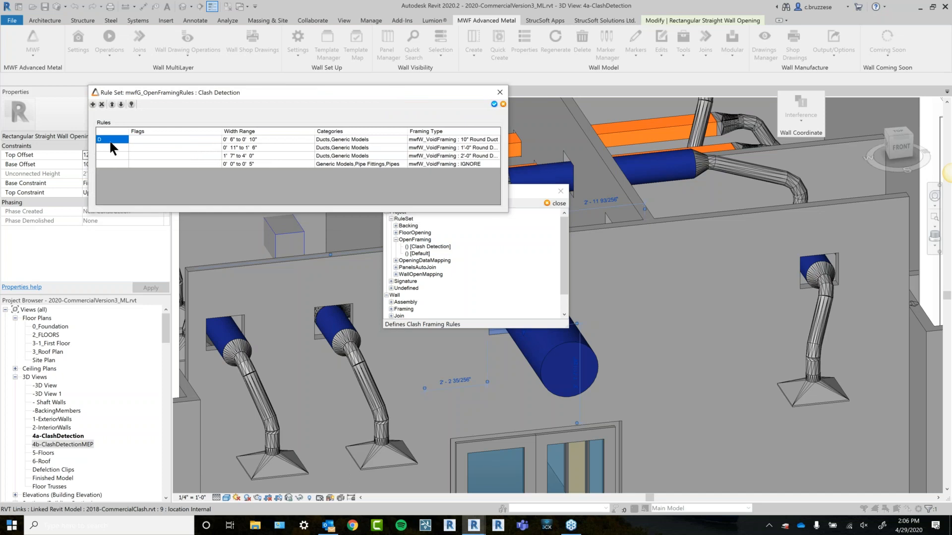
left_click(129, 131)
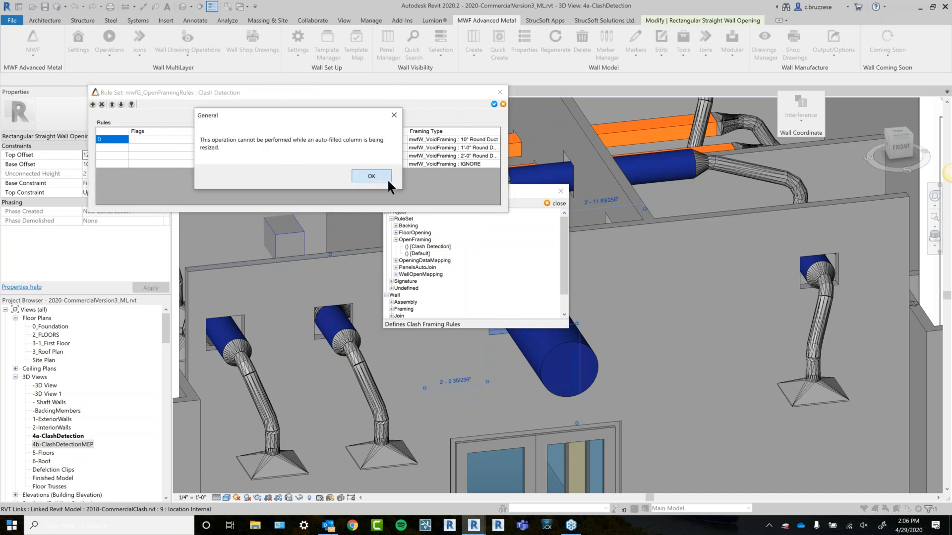
left_click(372, 177)
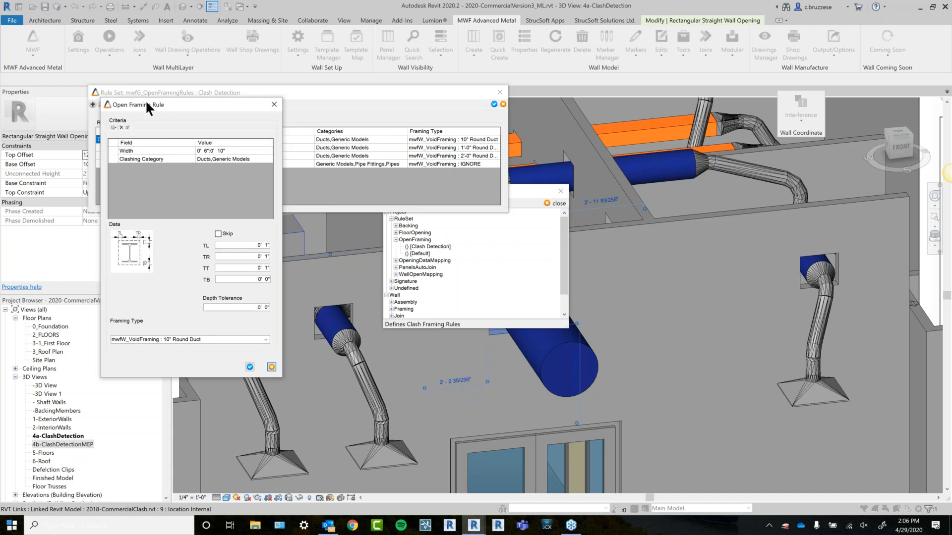
Review the criteria, tolerances and framing type choices of the 6" to 10" duct rule, and close the rule set and marker types.
left_click_drag(151, 102, 172, 102)
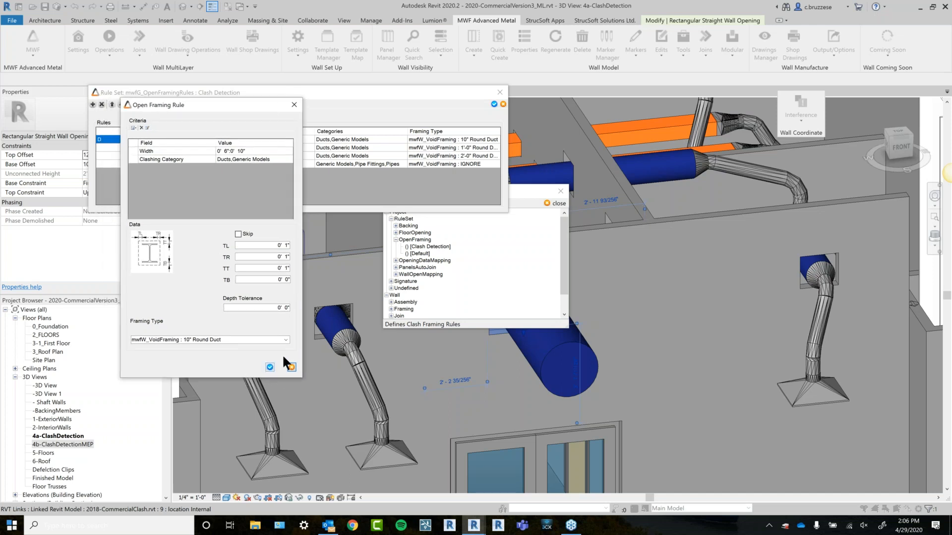
left_click(286, 340)
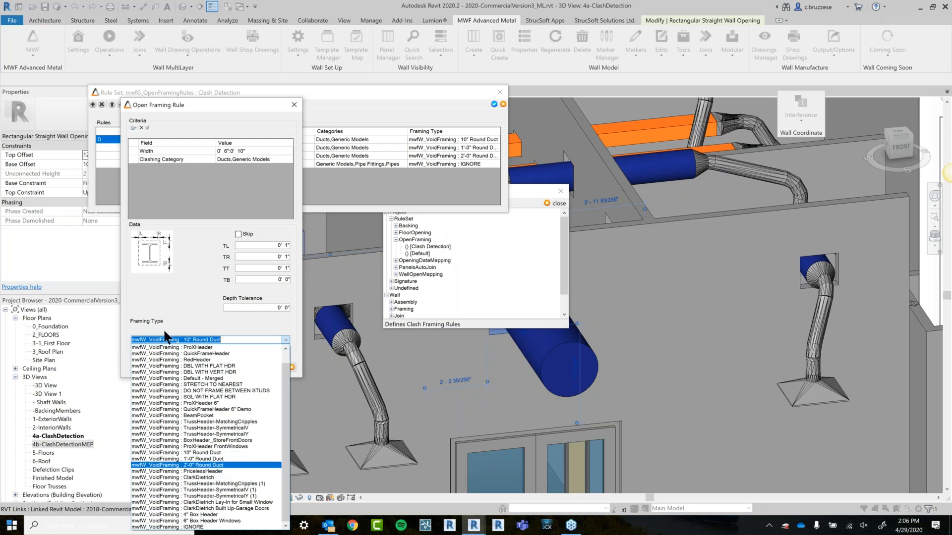
left_click(168, 300)
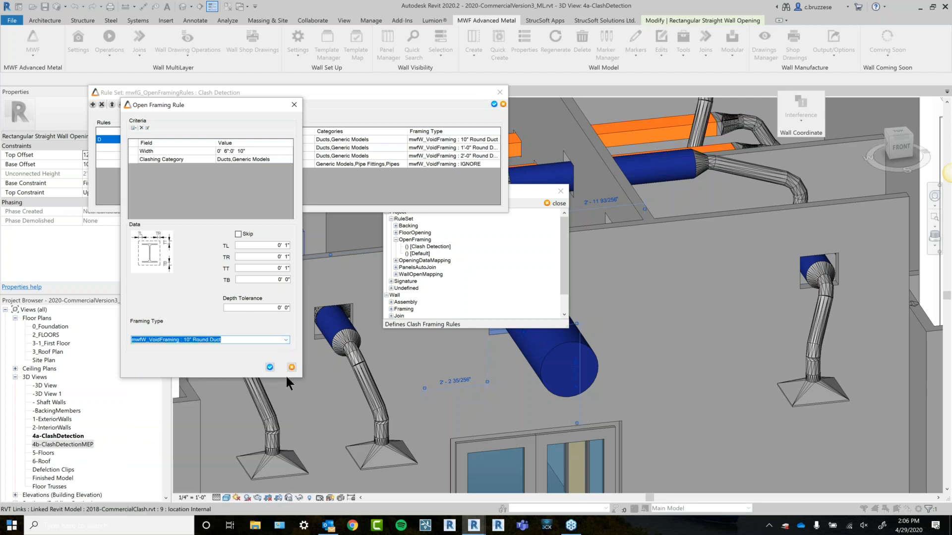
left_click(269, 367)
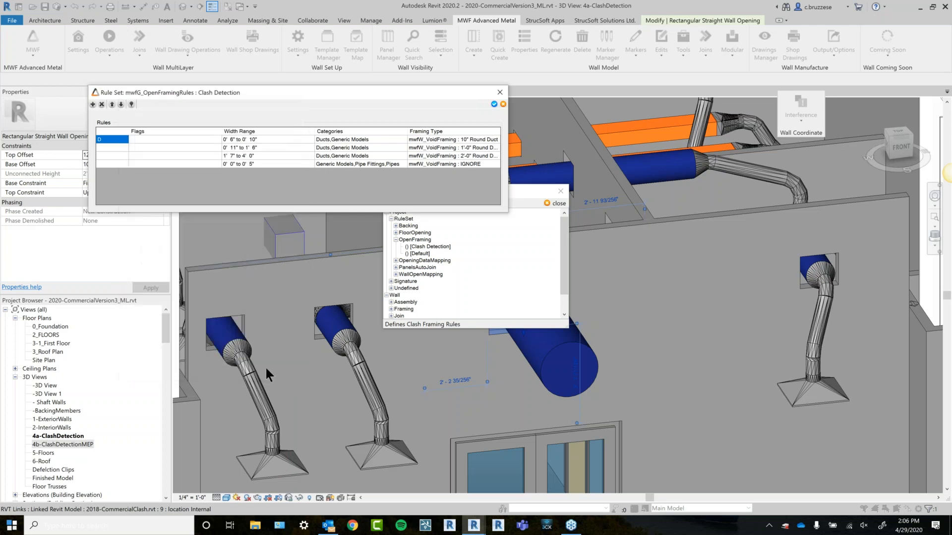
left_click(494, 104)
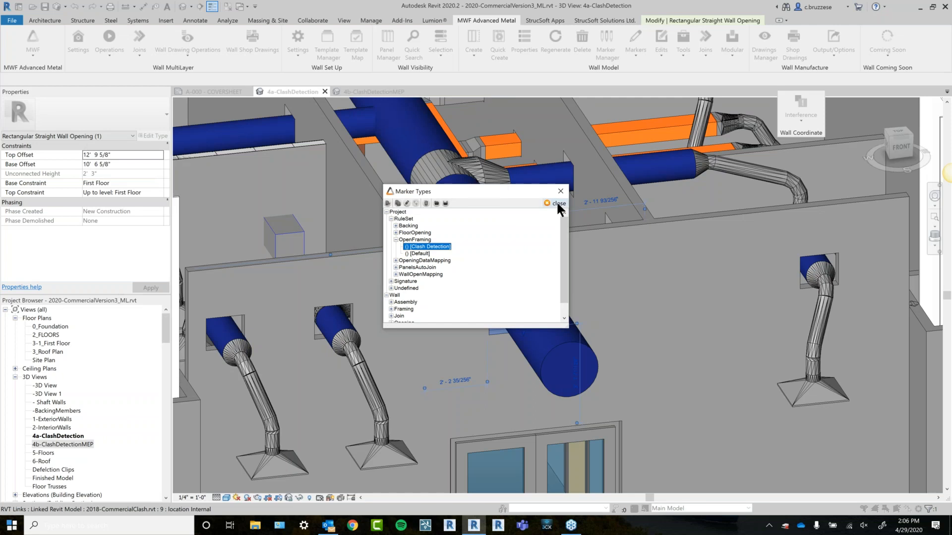
left_click(557, 203)
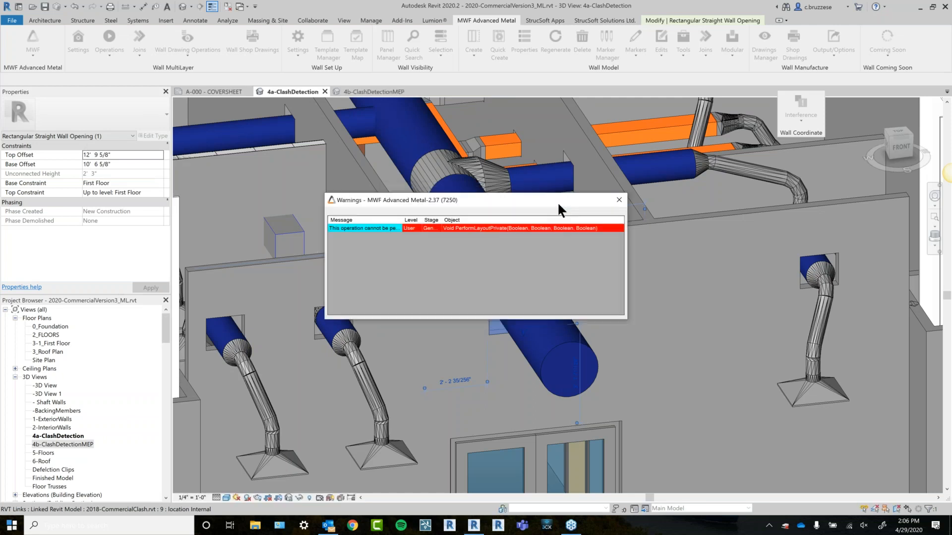
left_click(618, 200)
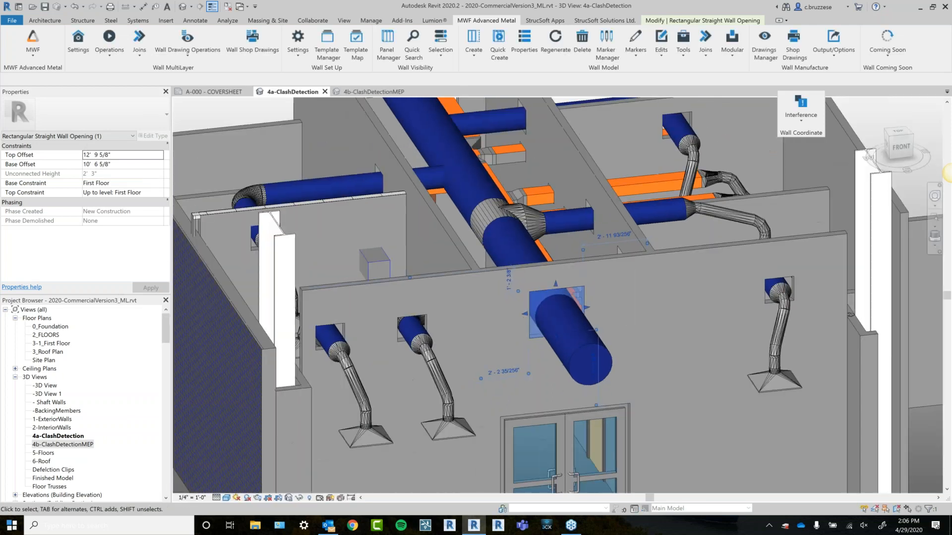
Run Clash Detection on the framed 4" steel partition, its nearby fixtures, rectangular duct and the linked ducts, using "mwfG_OpenFramingRules : Clash Detection".
middle_click_drag(579, 318, 612, 358, "shift")
middle_click_drag(508, 357, 428, 418)
left_click(359, 276)
scroll(467, 386, "up", 5)
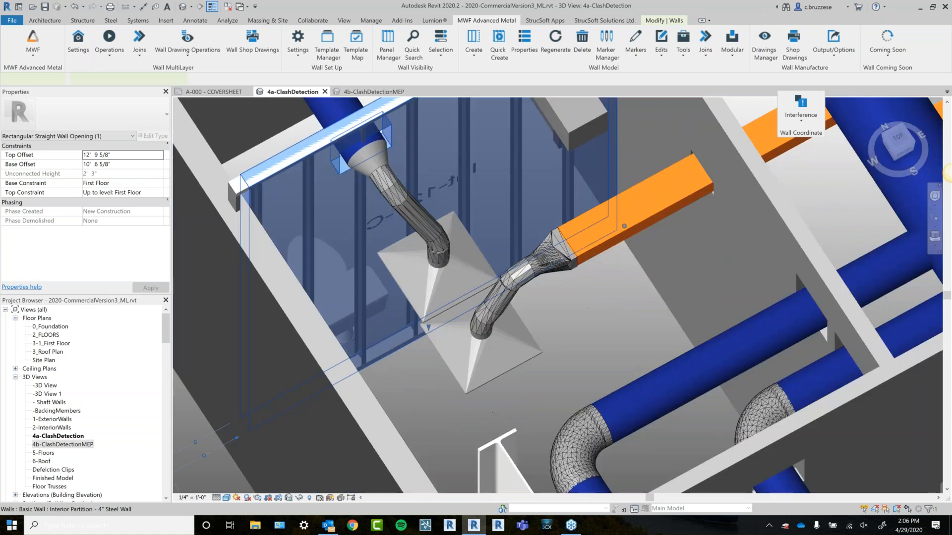
scroll(468, 383, "up", 2)
scroll(468, 382, "down", 6)
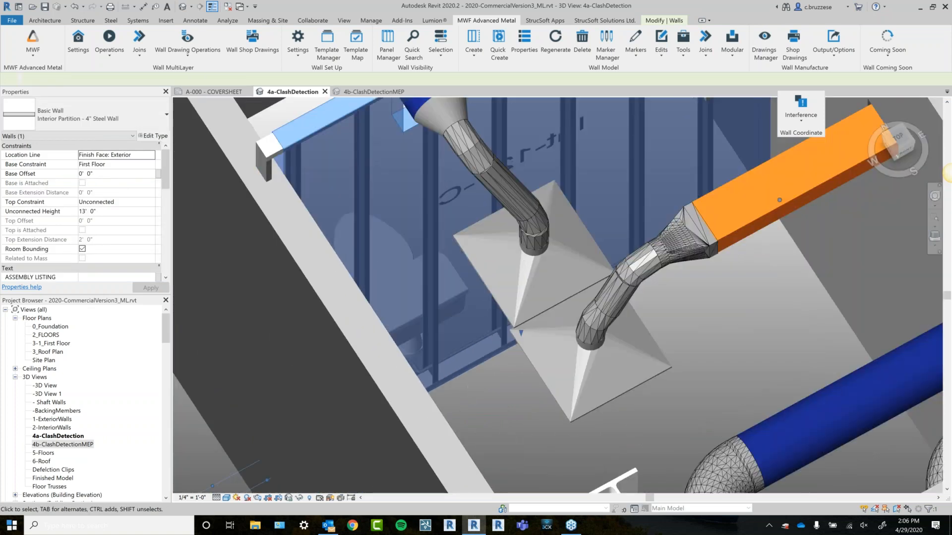
scroll(552, 403, "down", 5)
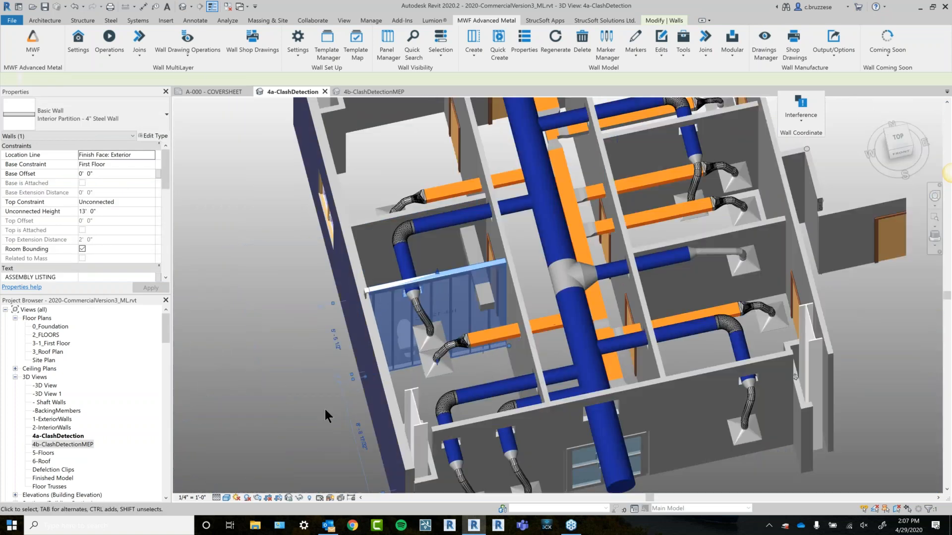
left_click_drag(551, 399, 550, 399)
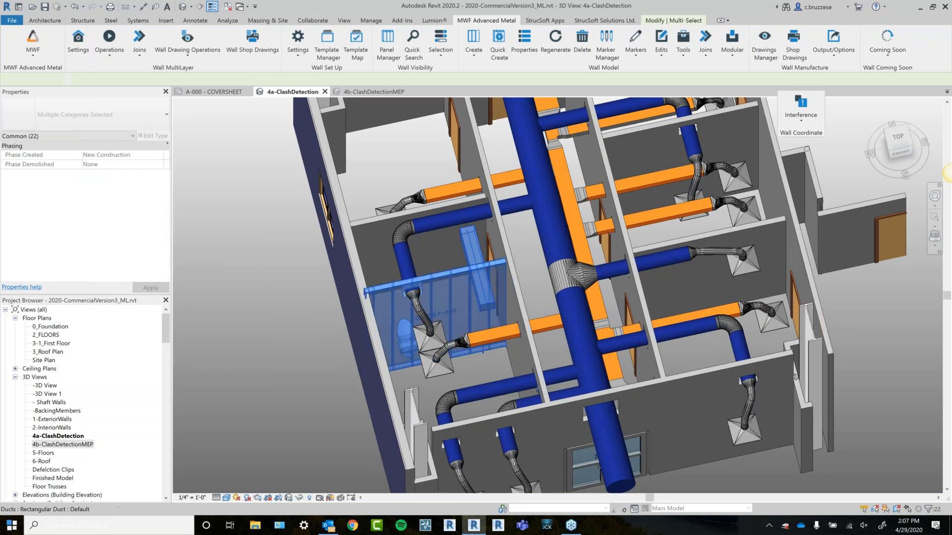
left_click(803, 119)
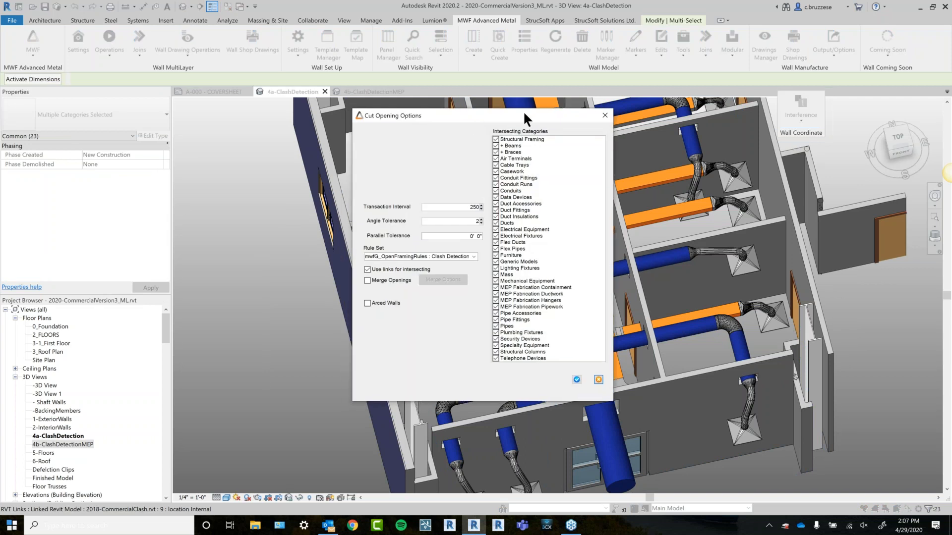
left_click_drag(473, 119, 674, 91)
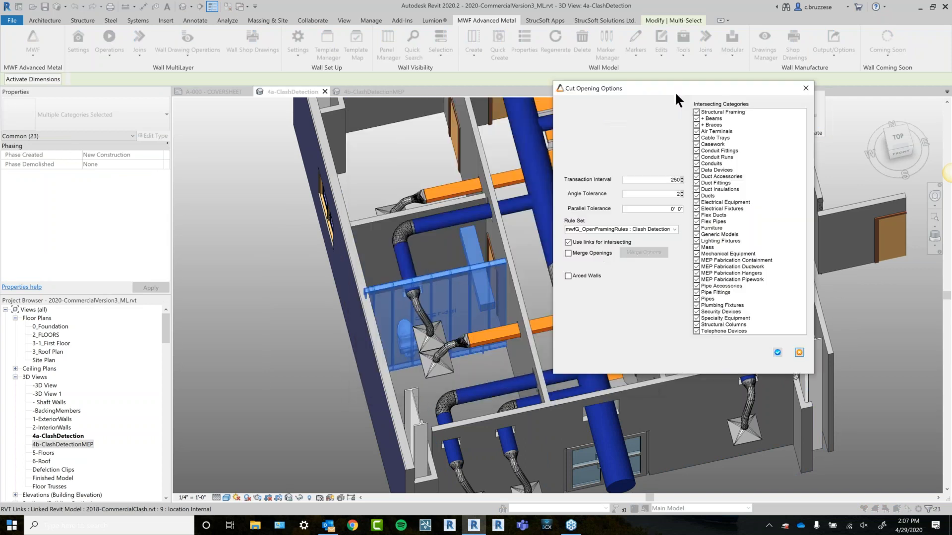
left_click(775, 352)
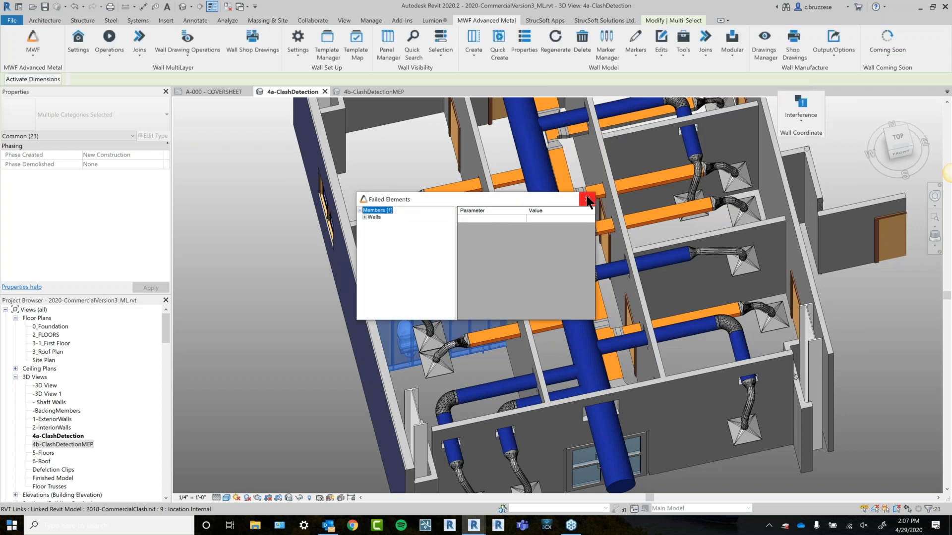
left_click(586, 199)
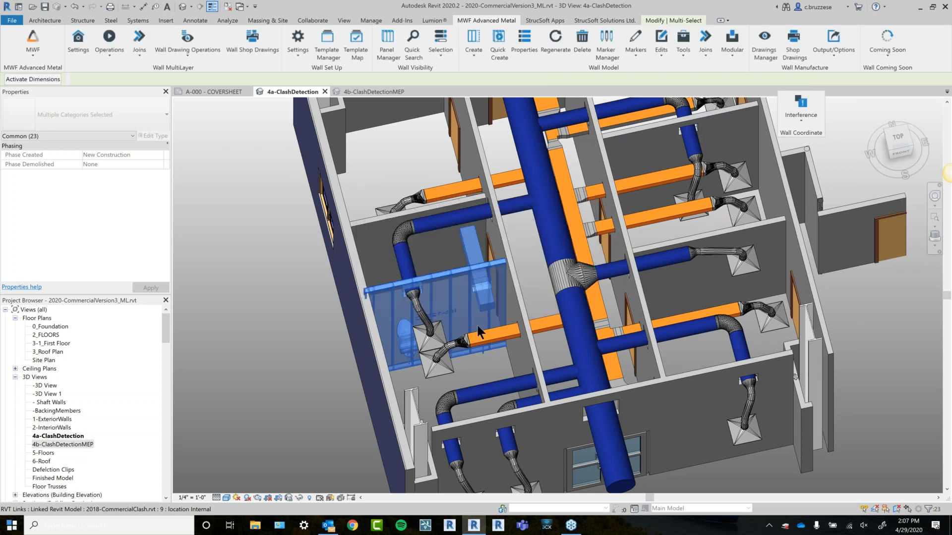
Examine the openings cut in the framed partition around the round duct and the separate rectangular duct.
mouse_move(477, 326)
middle_mouse_down()
mouse_move(496, 308)
mouse_move(493, 295)
mouse_move(479, 329)
middle_mouse_up()
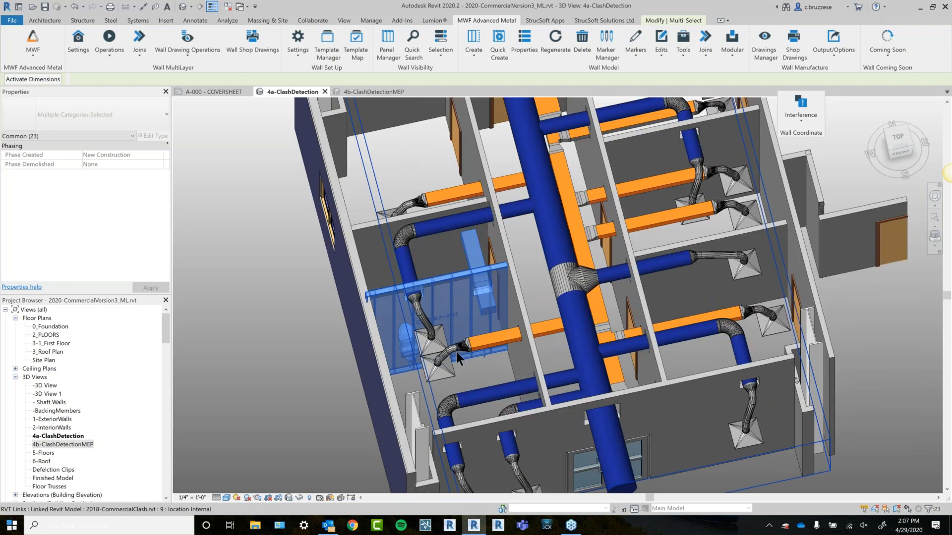
scroll(440, 387, "up", 5)
left_click(351, 373)
middle_click_drag(376, 334, 388, 467)
left_click(633, 223)
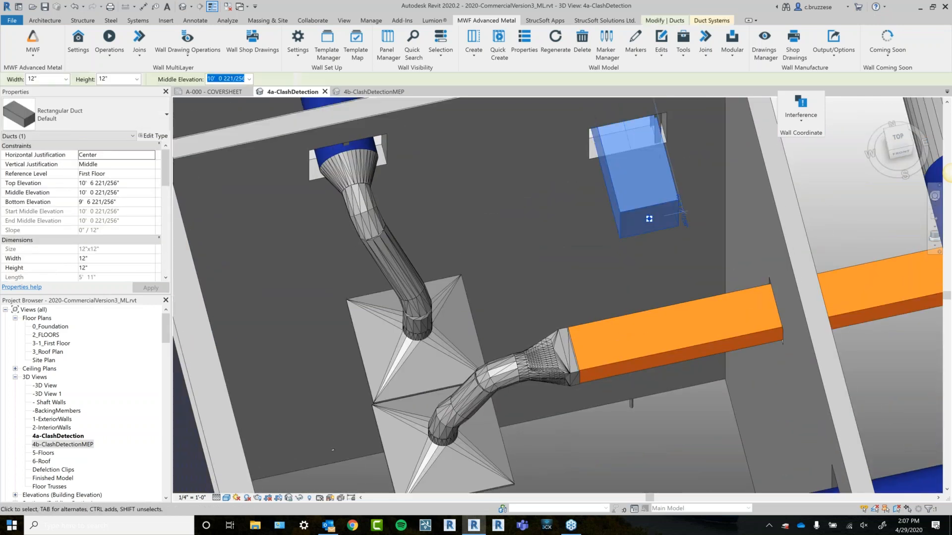
scroll(494, 329, "down", 2)
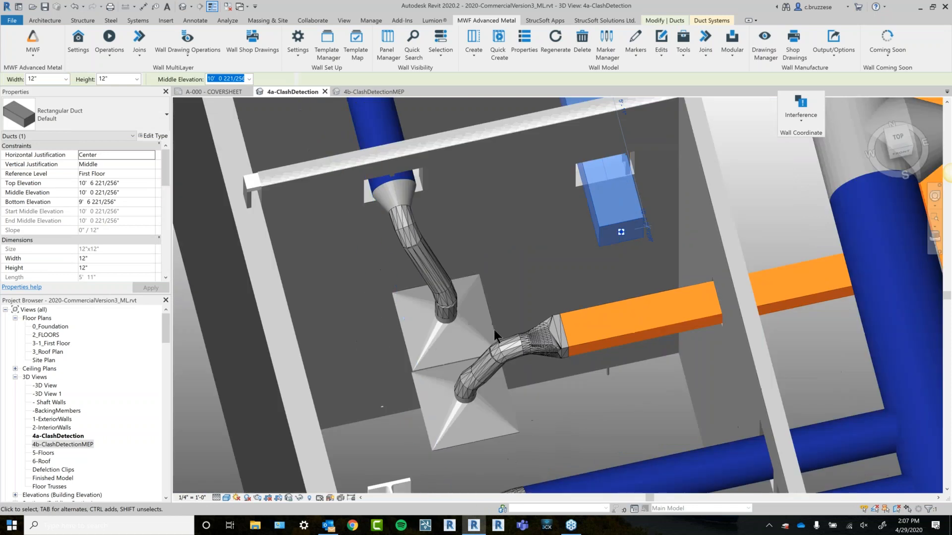
Temporarily hide the 4" steel partition wall to expose the small pipe passing through its studs behind the fixture.
left_click(316, 184)
left_click(316, 179)
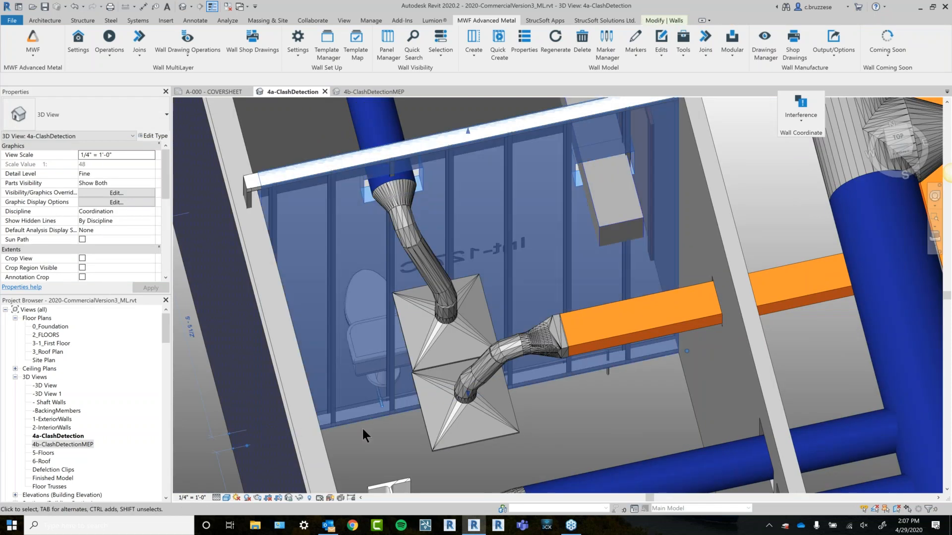
scroll(362, 429, "up", 2)
scroll(361, 428, "up", 4)
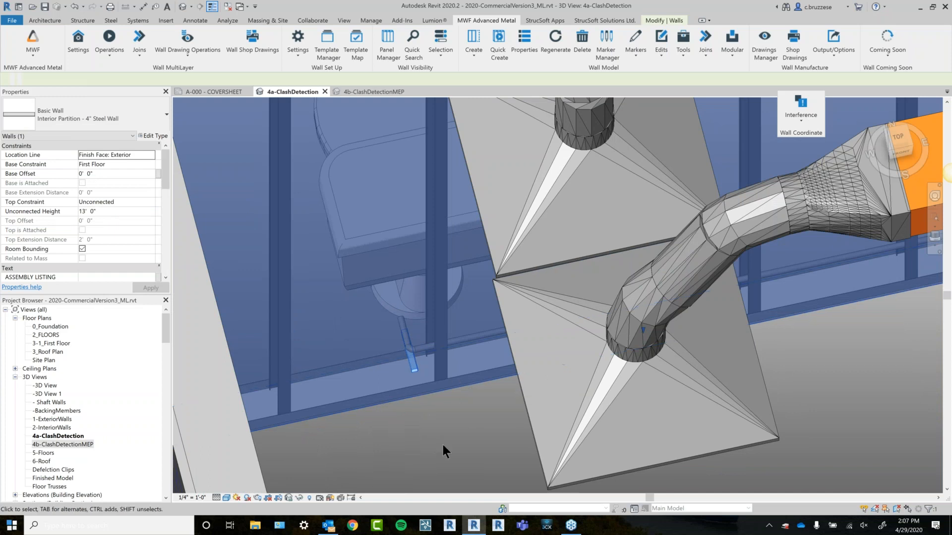
middle_click_drag(478, 420, 499, 421, "shift")
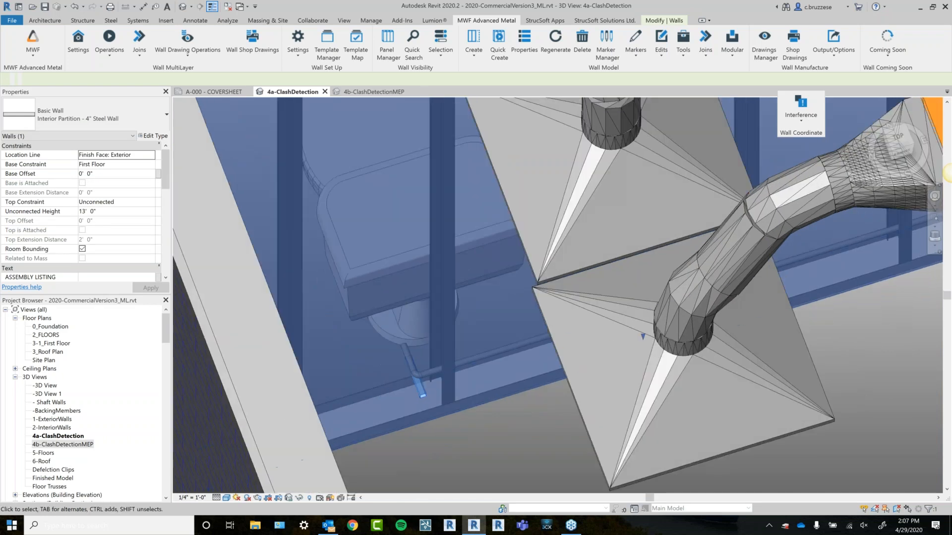
left_click(484, 435)
left_click(462, 410)
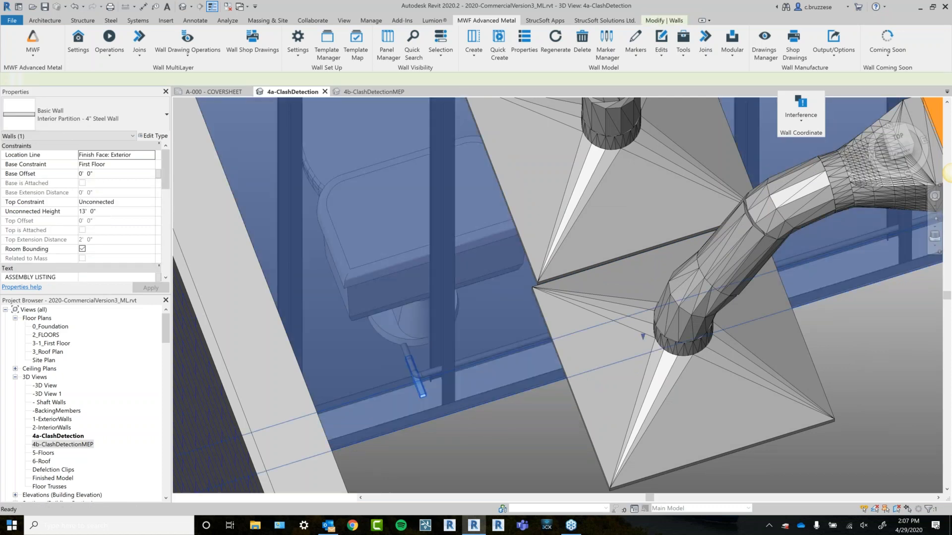
key("h")
key("h")
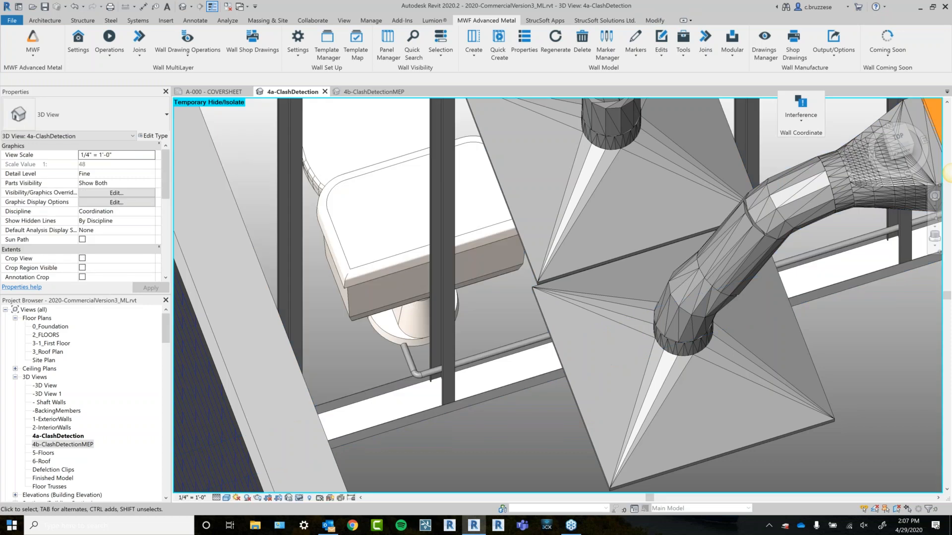
Open the project's "Clash Detection" OpenFraming rule set from the marker types.
left_click(606, 44)
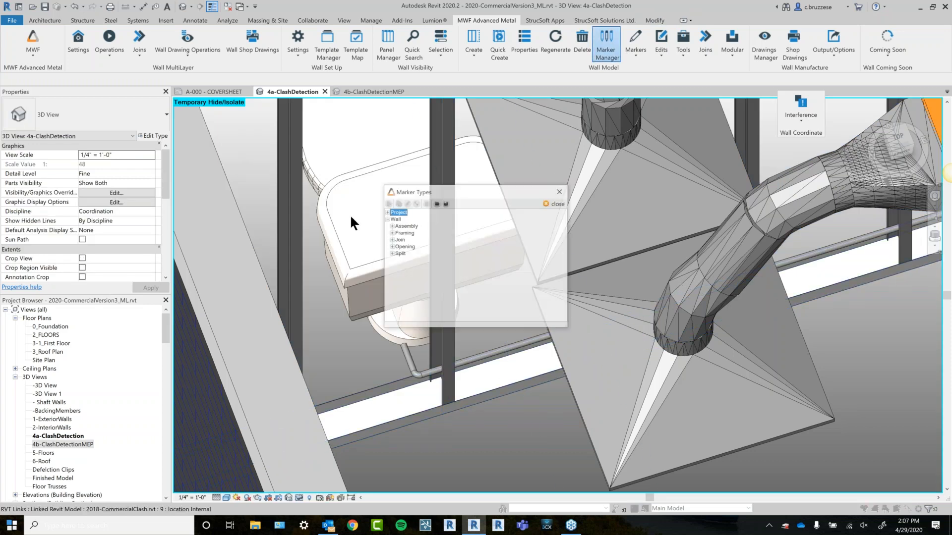
left_click(387, 212)
left_click(391, 218)
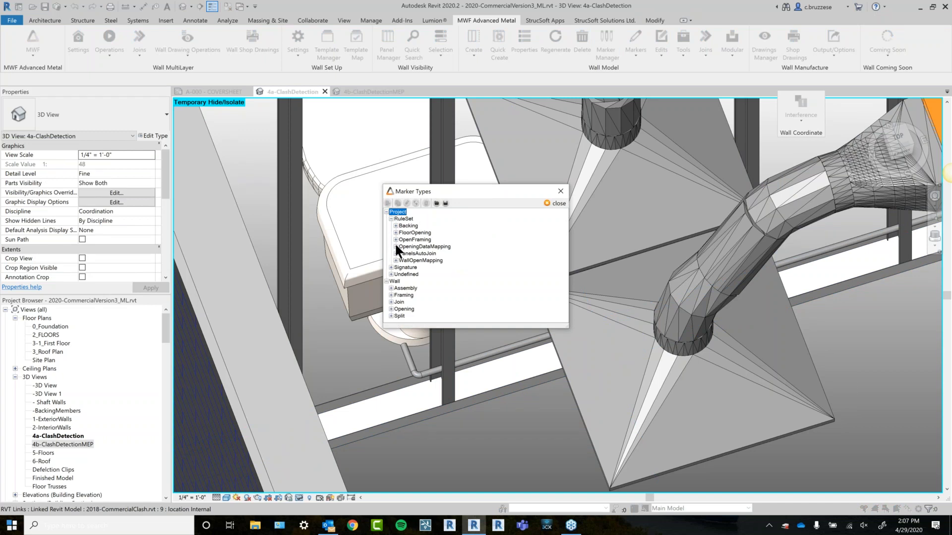
left_click(395, 247)
left_click(396, 233)
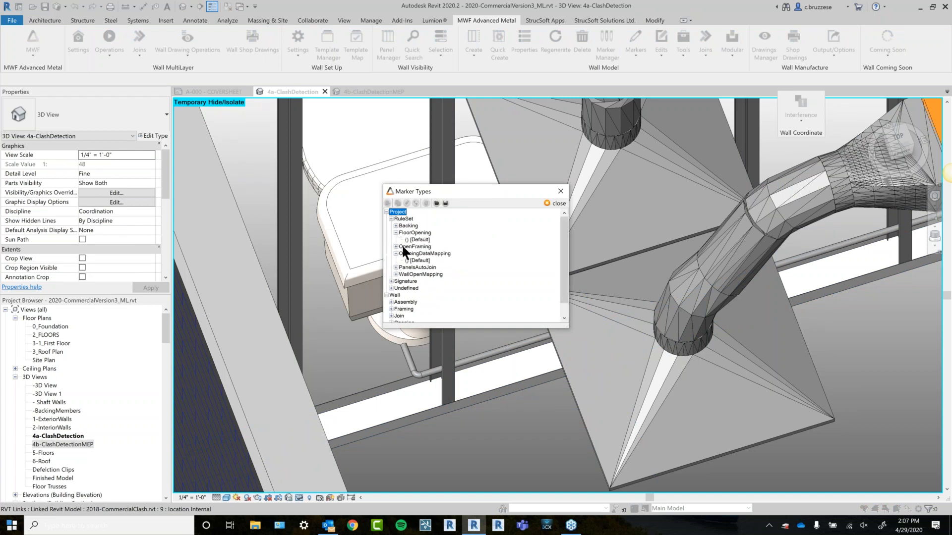
left_click(396, 246)
double_click(422, 253)
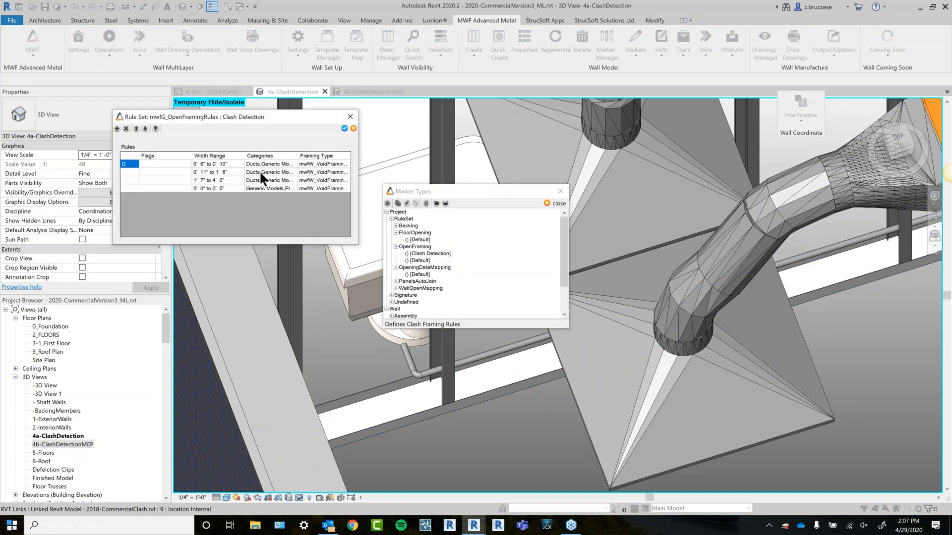
Review the criteria, tolerances and framing type of the 0" to 5" width rule, and close the rule set and marker types.
double_click(129, 188)
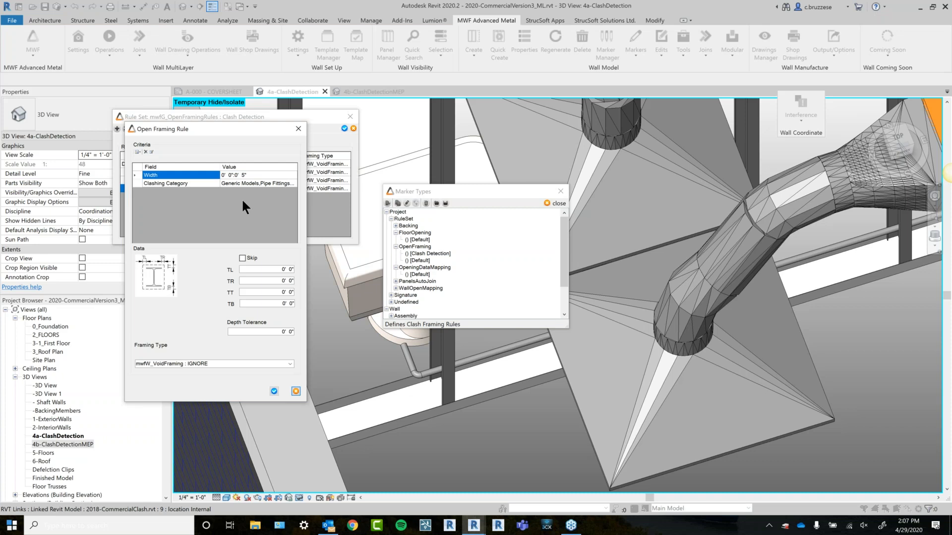
left_click(273, 391)
left_click(344, 129)
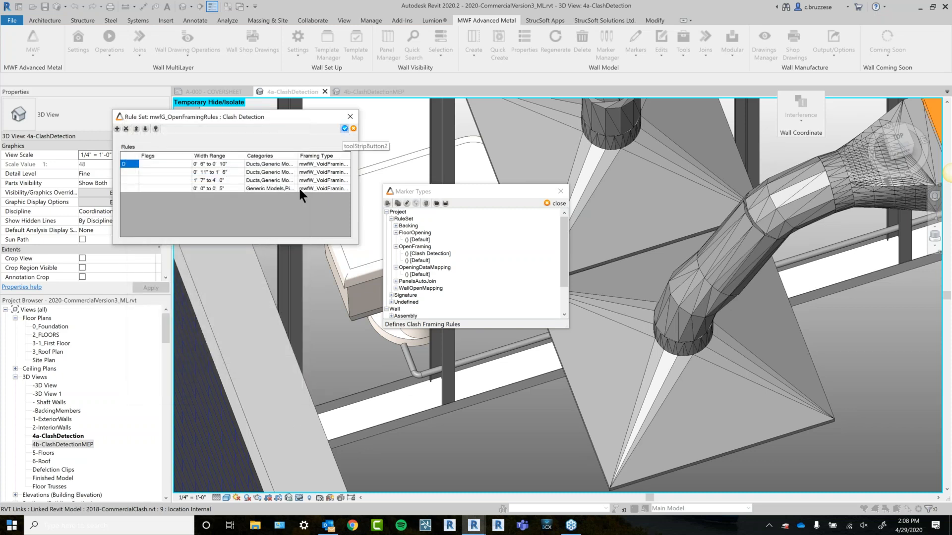
left_click(559, 203)
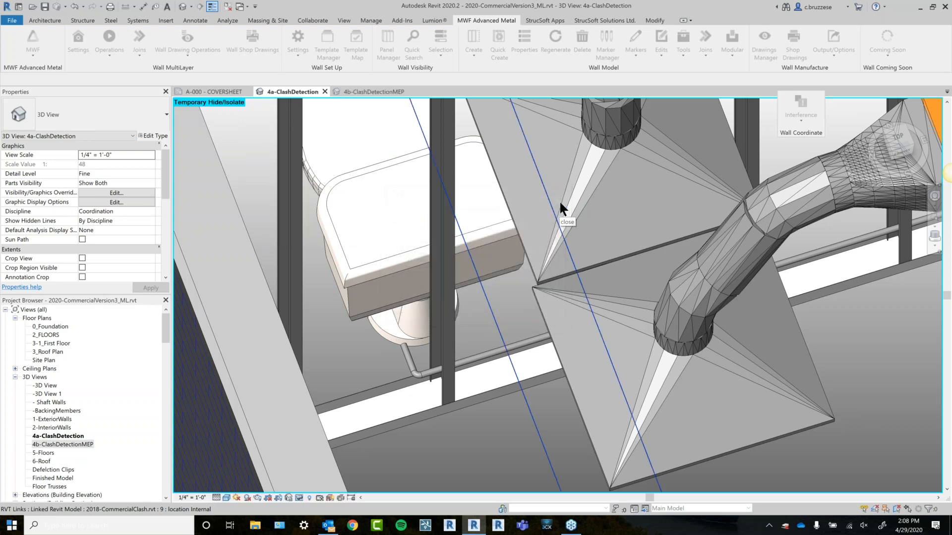
Reset the temporary hide/isolate to bring back the 4" steel partition wall.
left_click(299, 498)
left_click(303, 489)
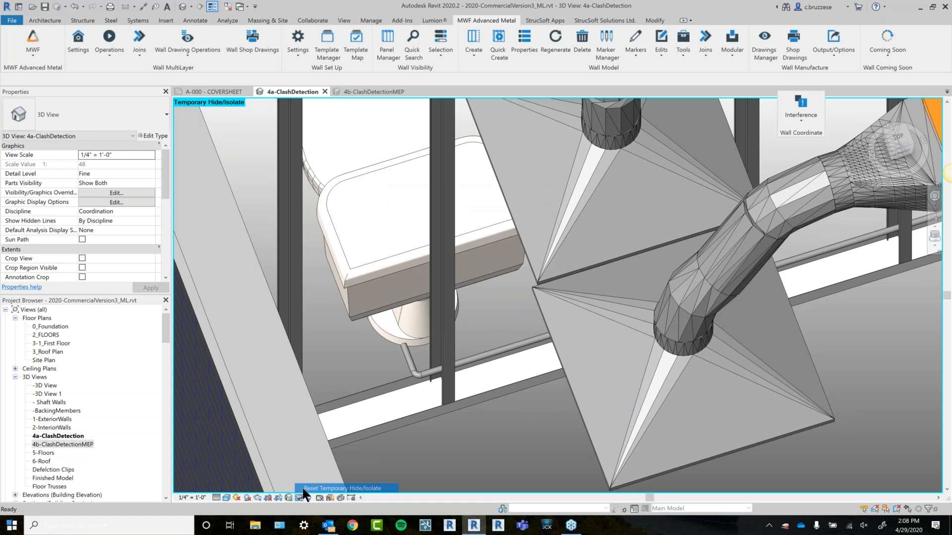
scroll(510, 388, "down", 4)
Regenerate the framing of the 4" steel partition crossed by the round duct and the separate rectangular duct.
left_click(497, 401)
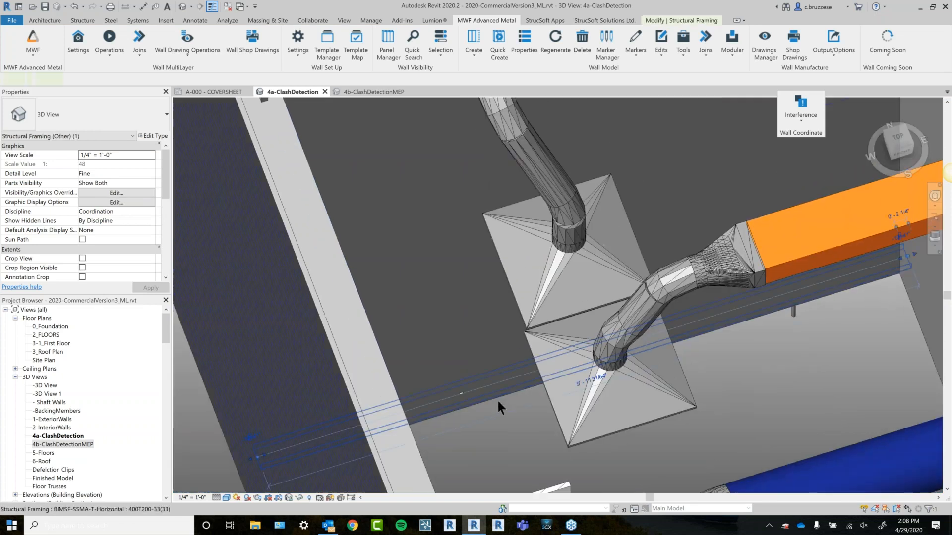
scroll(497, 400, "up", 3)
middle_click_drag(465, 332, 431, 412)
left_click(385, 211)
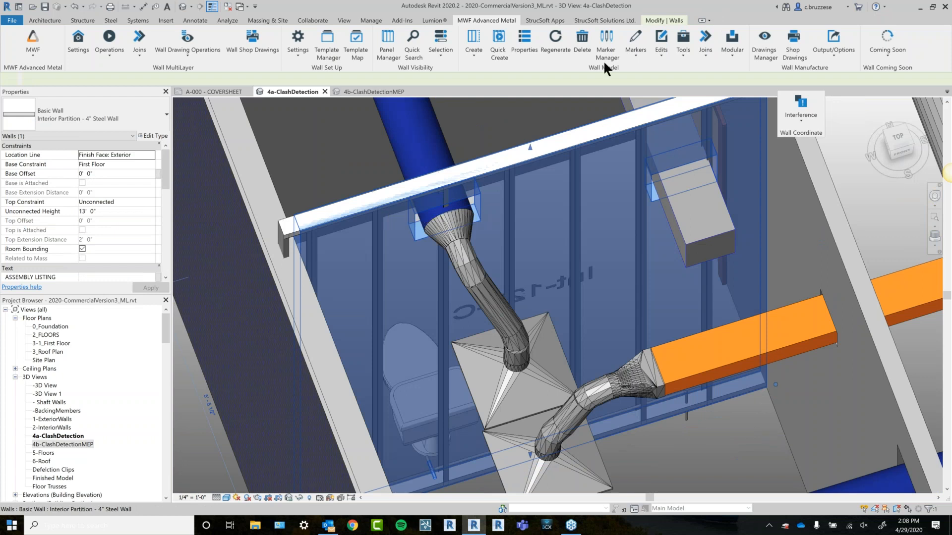
left_click(556, 44)
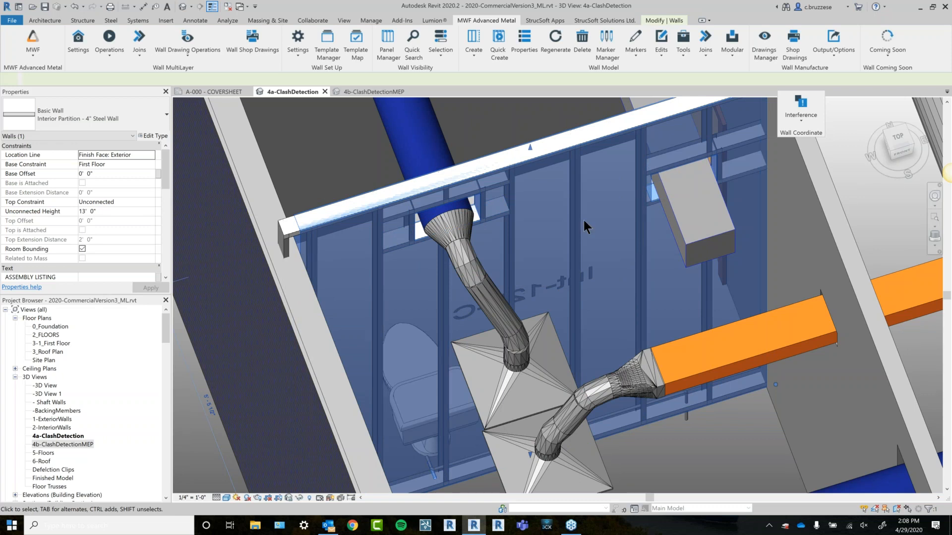
scroll(412, 432, "up", 5)
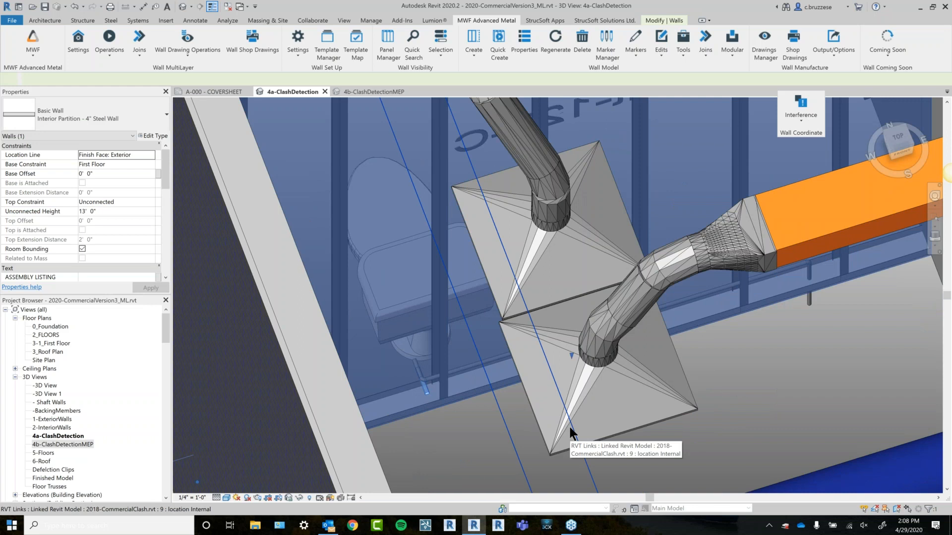
scroll(569, 417, "down", 4)
scroll(569, 415, "down", 1)
middle_click_drag(730, 409, 685, 377)
left_click(684, 376)
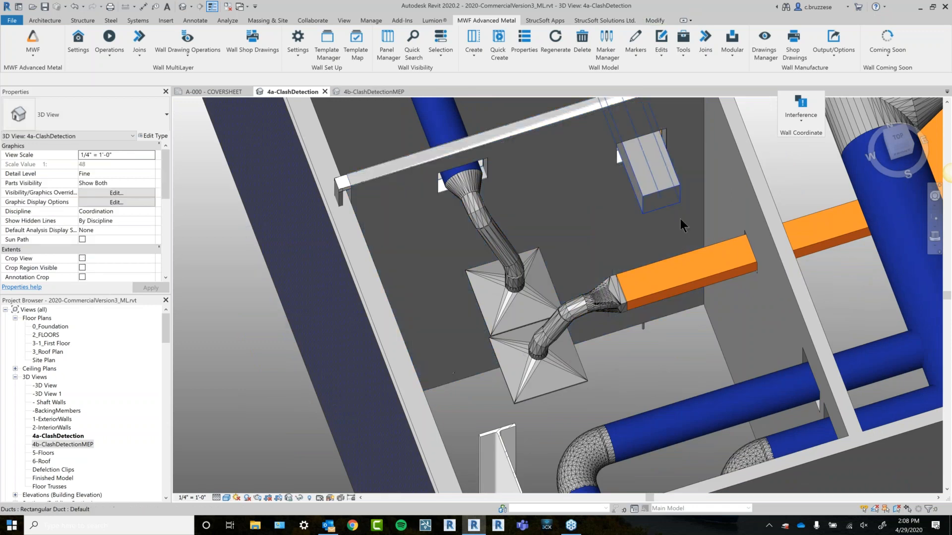
Override the Walls category's surface transparency to 60% in the 4a-ClashDetection view.
scroll(674, 222, "down", 1)
middle_click_drag(741, 323, 663, 310)
scroll(649, 353, "down", 1)
key("v")
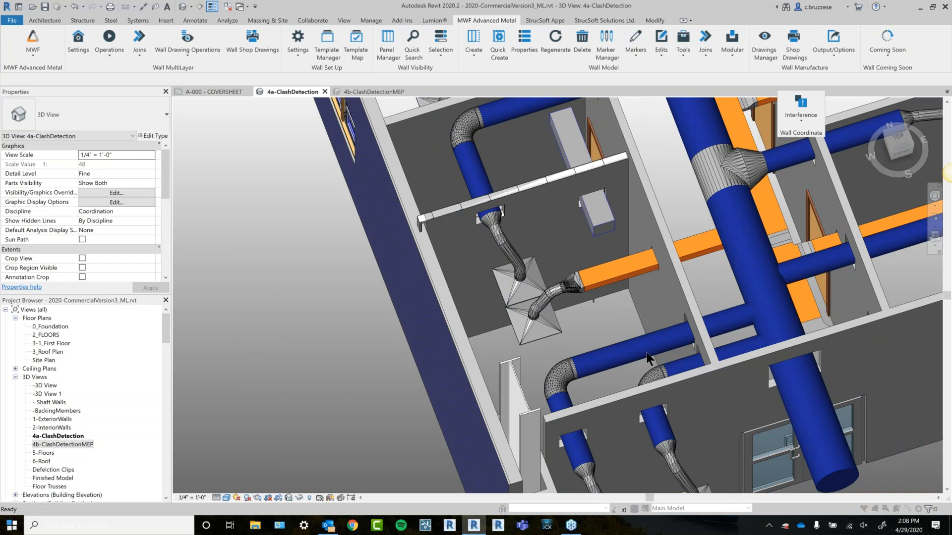
key("g")
left_click(744, 375)
left_click(768, 291)
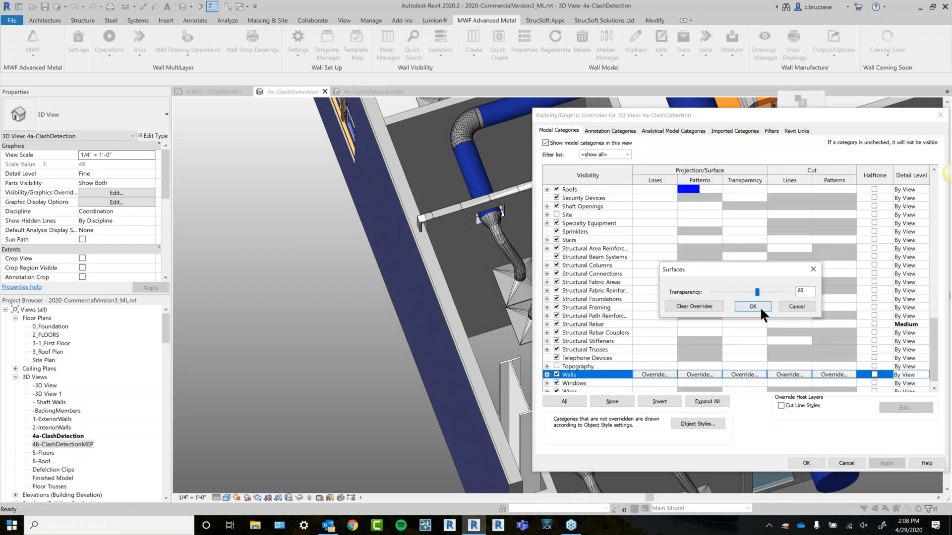
left_click(759, 307)
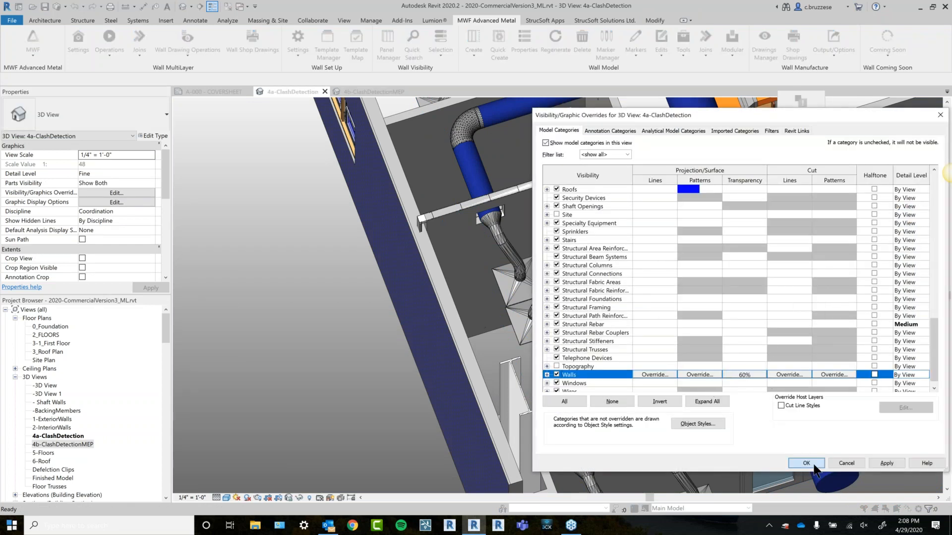
left_click(813, 466)
Examine the partition wall crossed by two neighbouring round branch ducts, and look through the available interference commands.
middle_click_drag(646, 386, 491, 344)
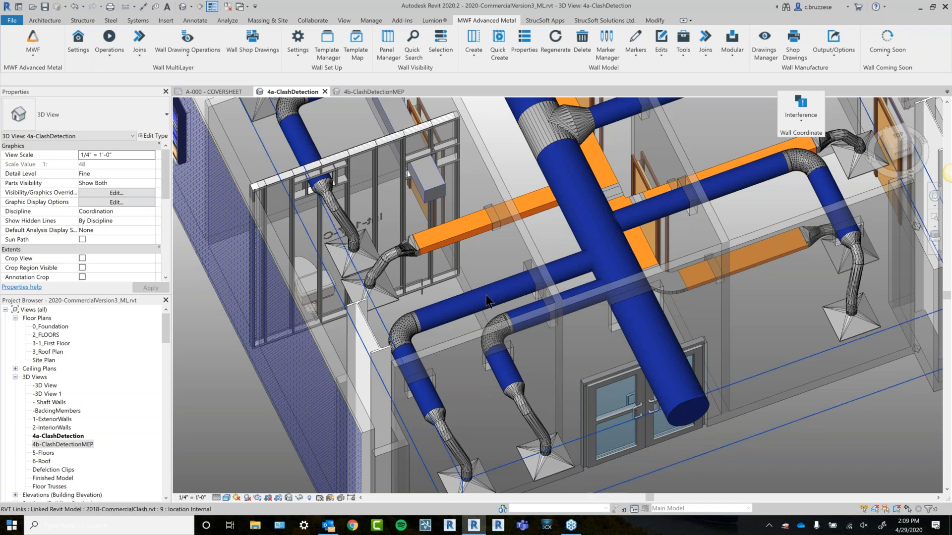
left_click(814, 116)
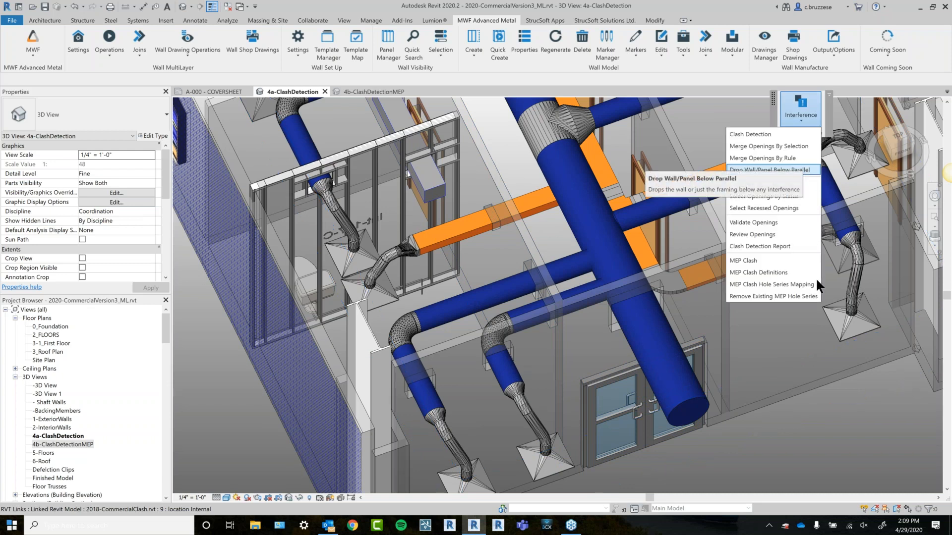
left_click(807, 409)
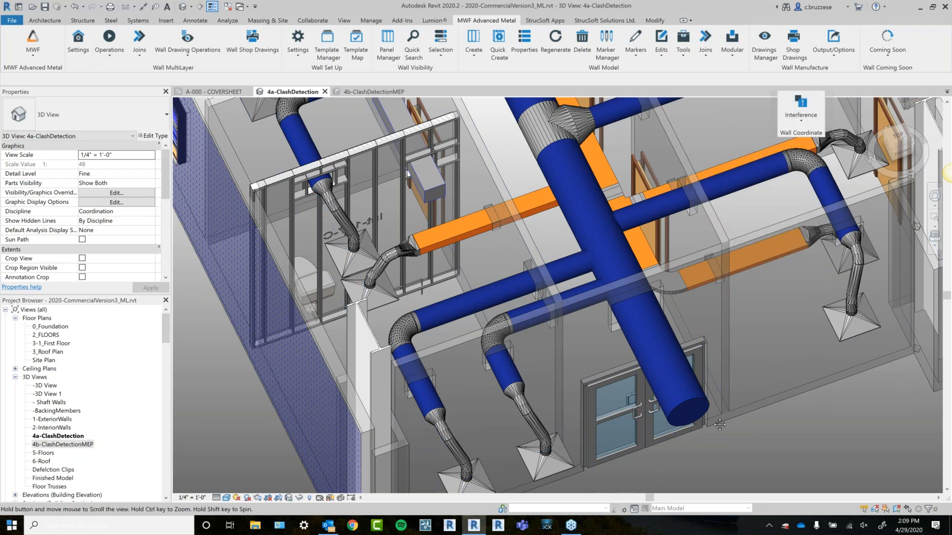
middle_click_drag(719, 425, 680, 439)
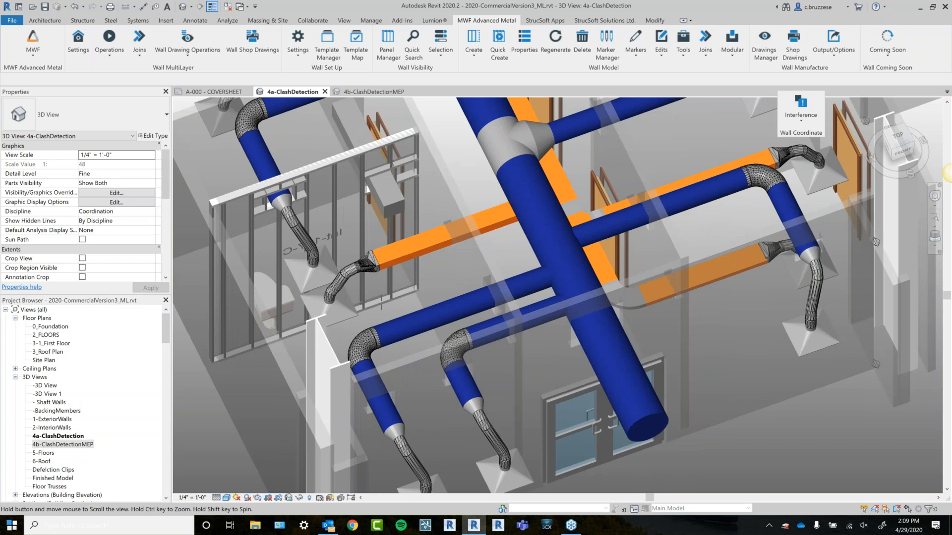
middle_click_drag(708, 436, 792, 349, "shift")
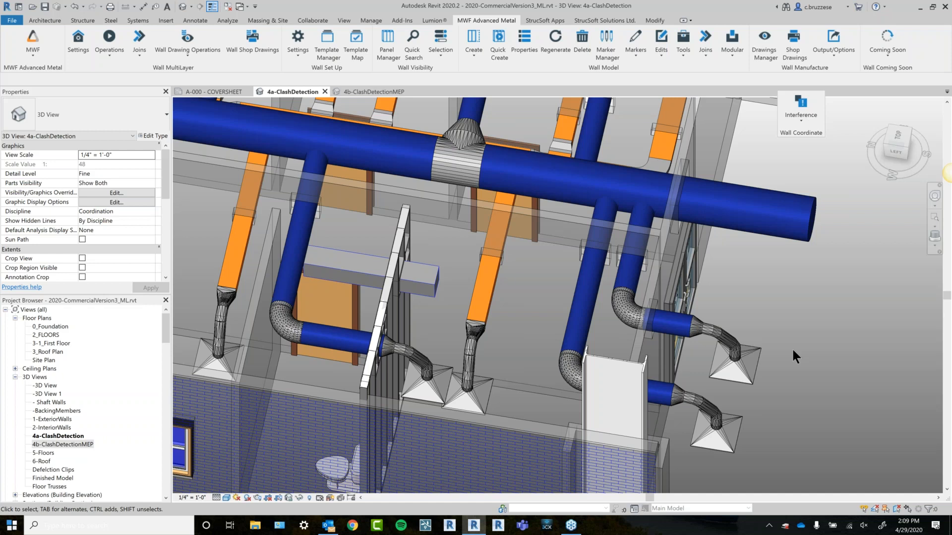
scroll(585, 236, "up", 3)
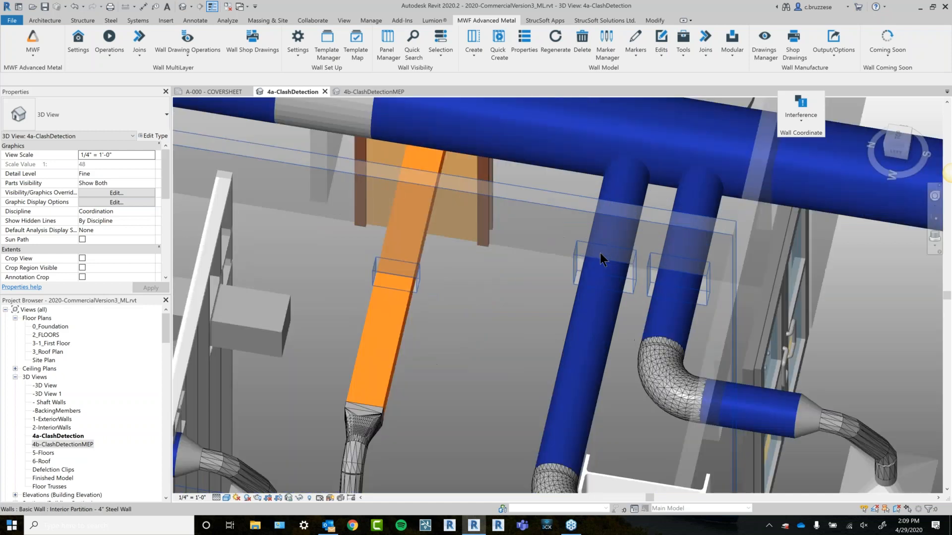
left_click(600, 255)
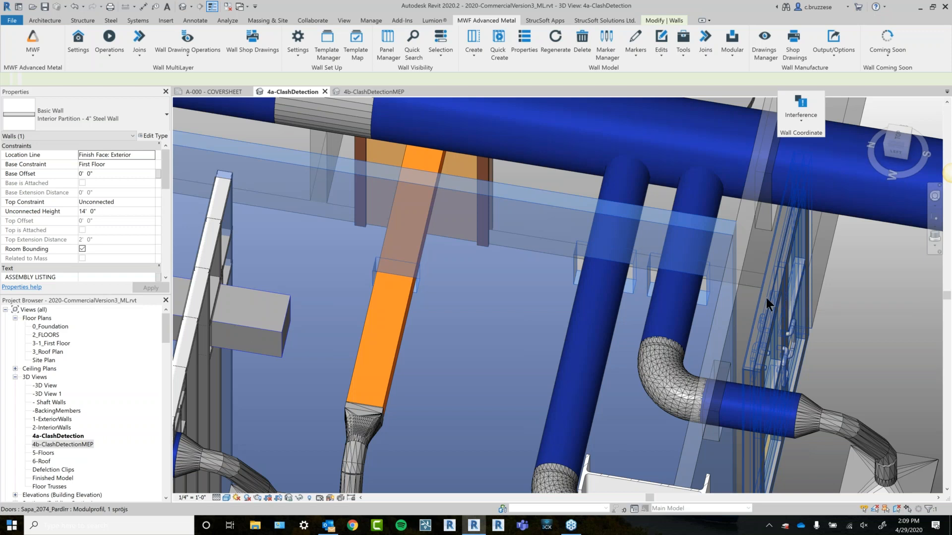
key("Escape")
Merge the two adjacent wall openings around the parallel round branch ducts using Merge Openings By Selection.
scroll(778, 299, "up", 2)
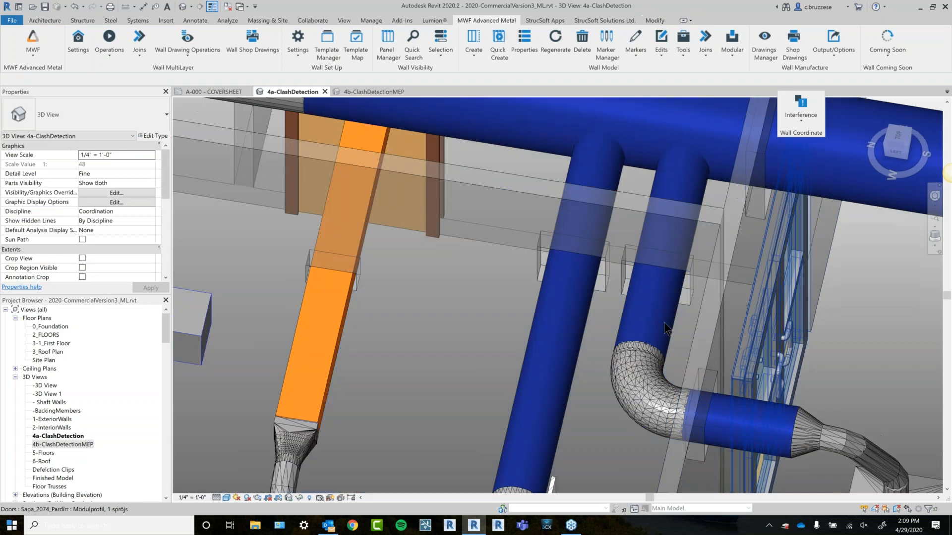
left_click(600, 267)
left_click(690, 277, "ctrl")
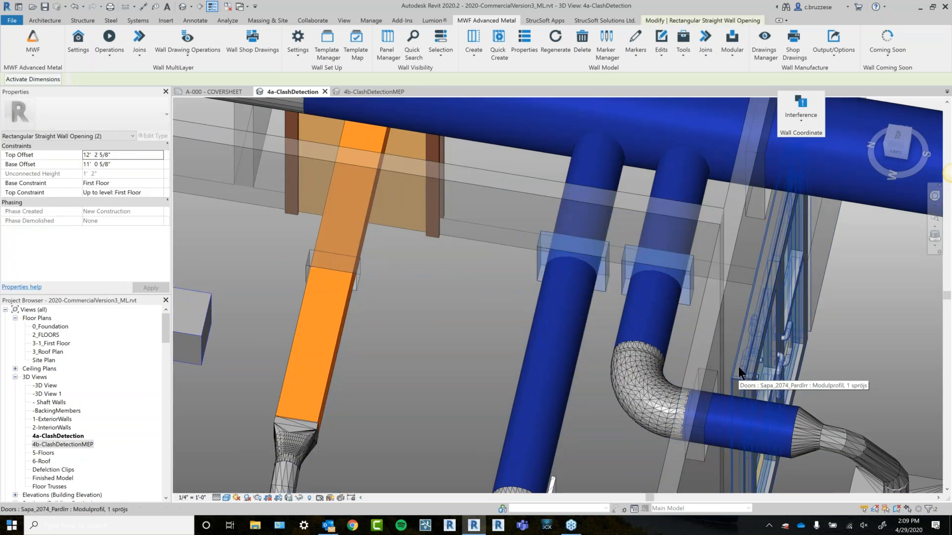
left_click(801, 119)
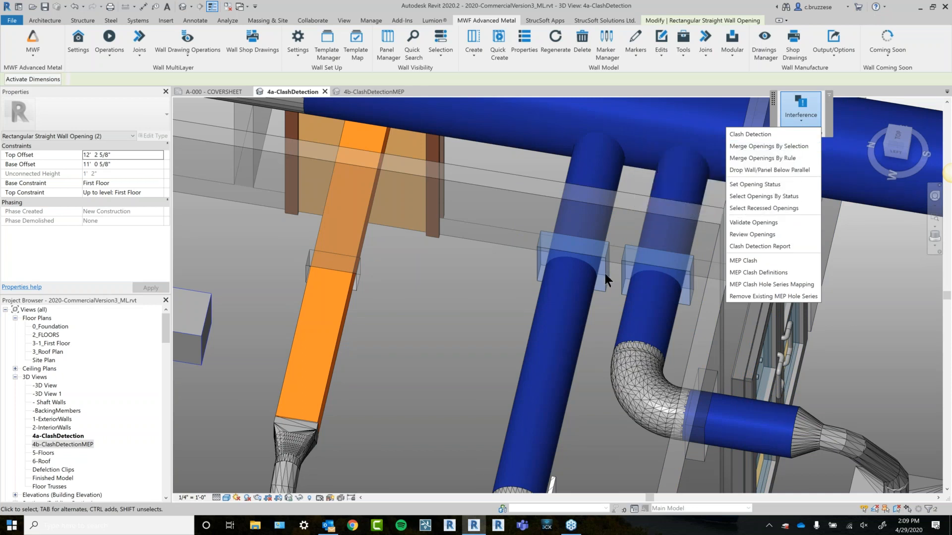
left_click(785, 146)
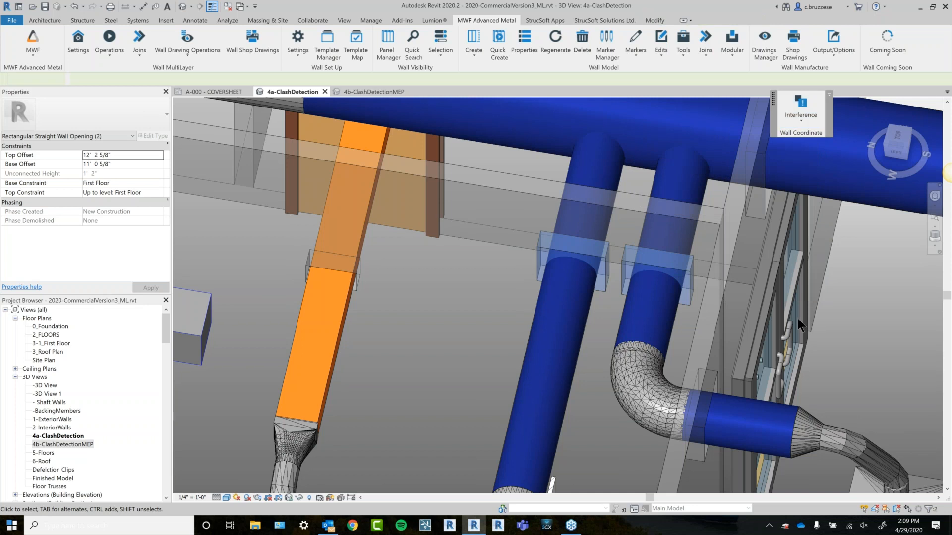
left_click(725, 334)
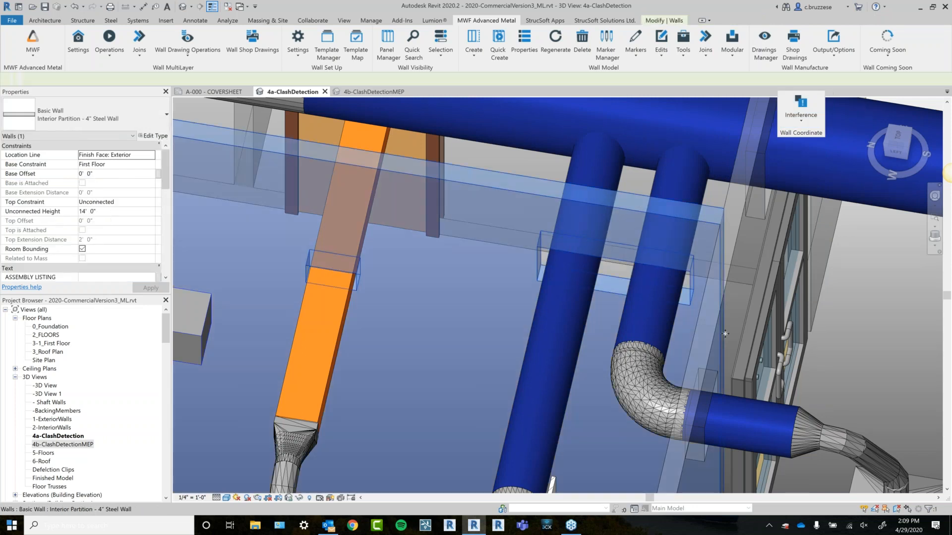
scroll(725, 334, "down", 1)
middle_click_drag(725, 334, 633, 315, "shift")
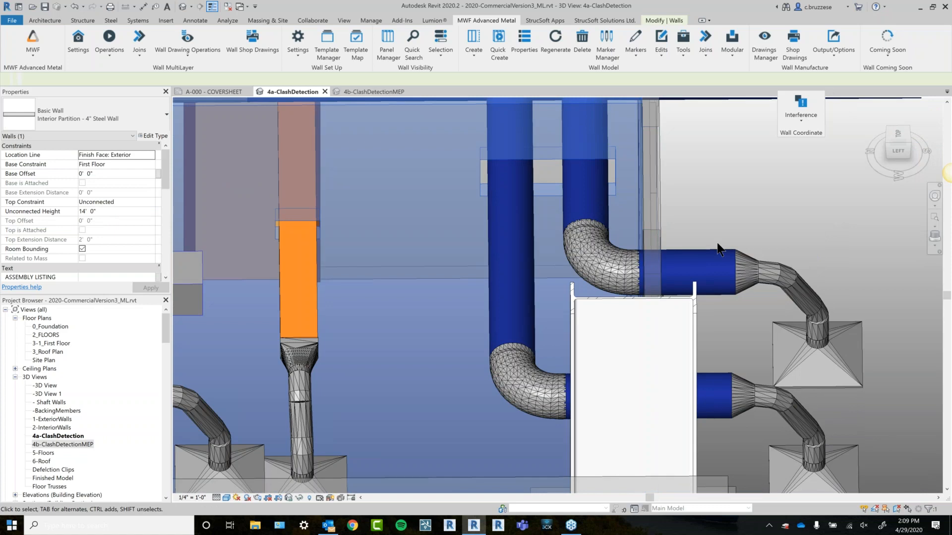
middle_click_drag(726, 176, 706, 242)
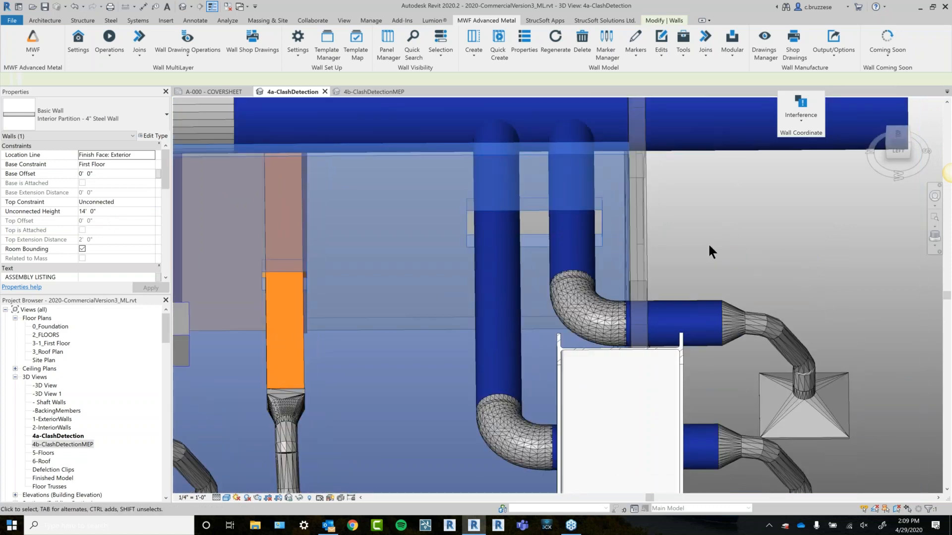
left_click(711, 246)
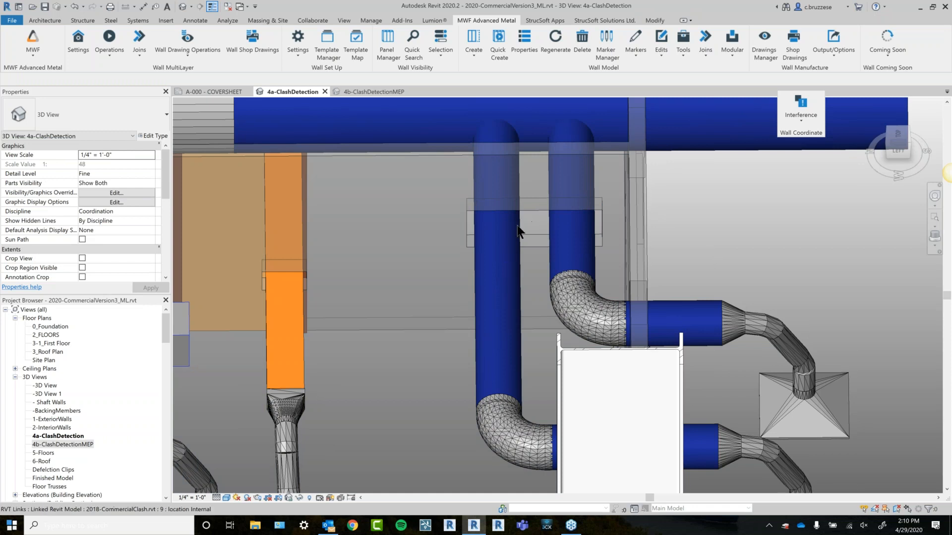
Start Clash Detection, enable Merge Openings in the cut opening options, and open the merge options.
left_click(808, 107)
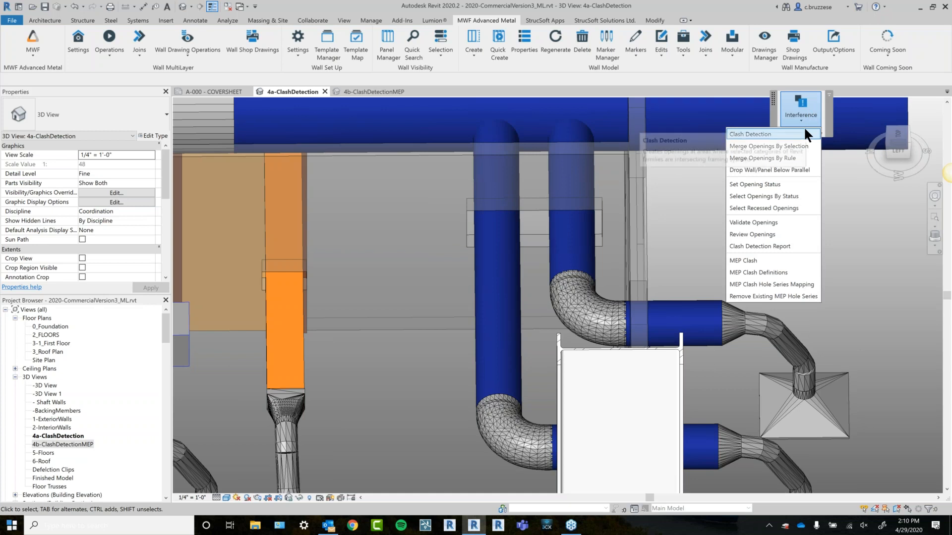
left_click(803, 133)
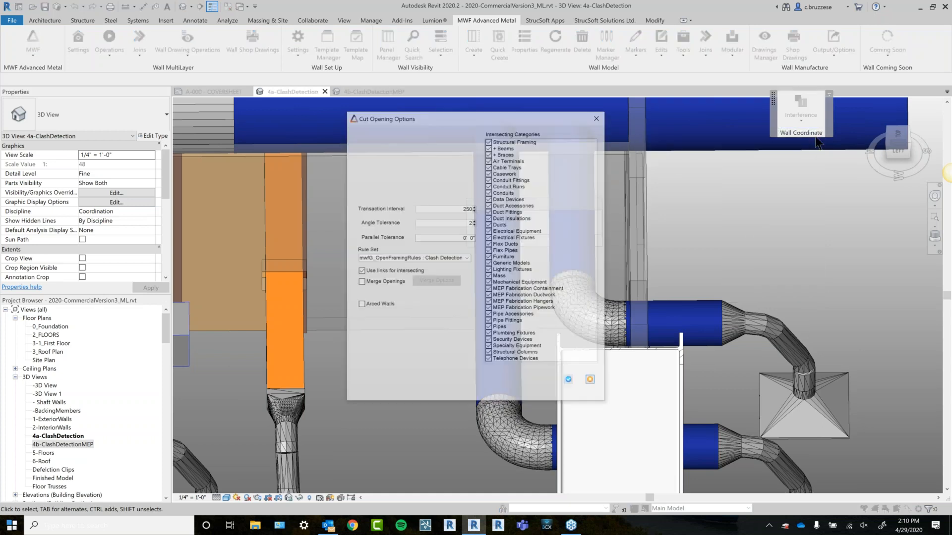
left_click(227, 277)
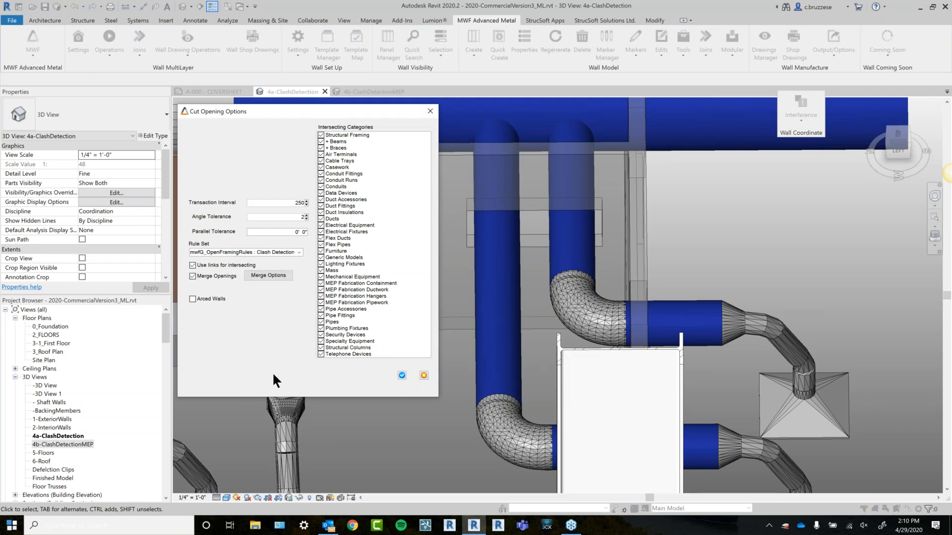
left_click(276, 277)
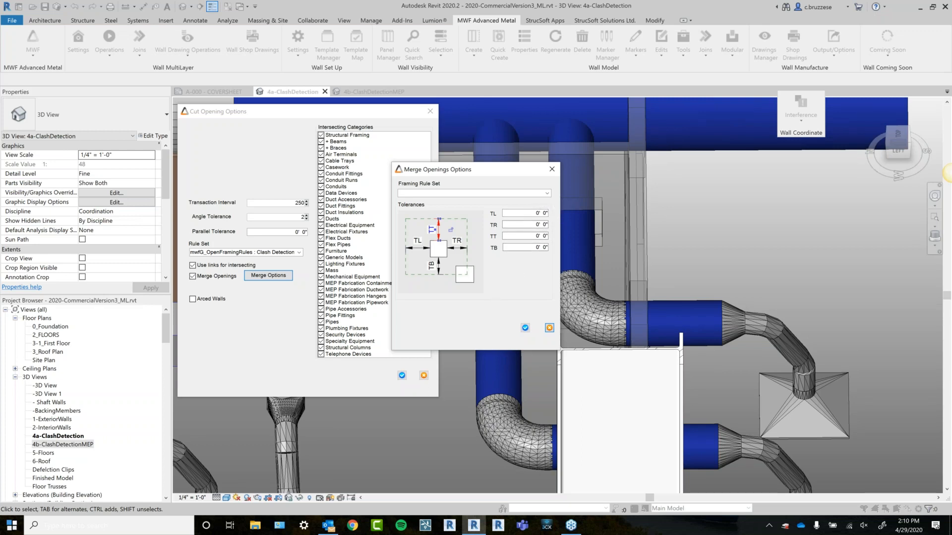
Try TL and TR merge tolerances of 6 inches, look through the framing rule sets, and cancel the clash detection setup.
type("1")
key("Tab")
left_click(546, 224)
type("6")
left_click(546, 191)
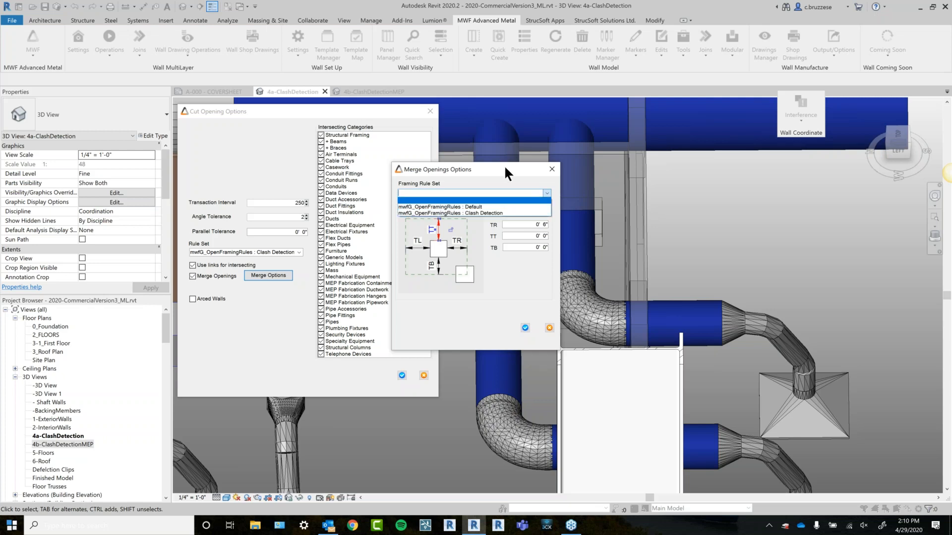
left_click(481, 129)
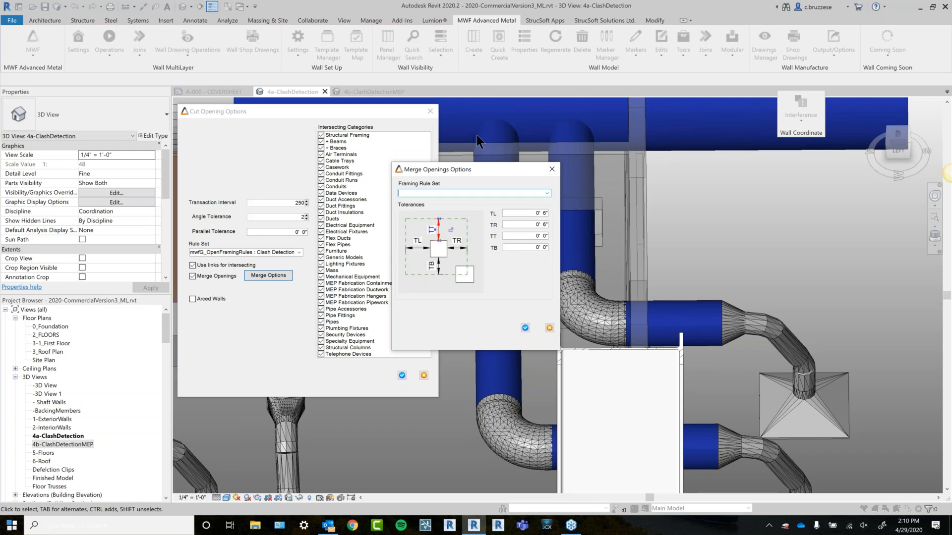
left_click(551, 173)
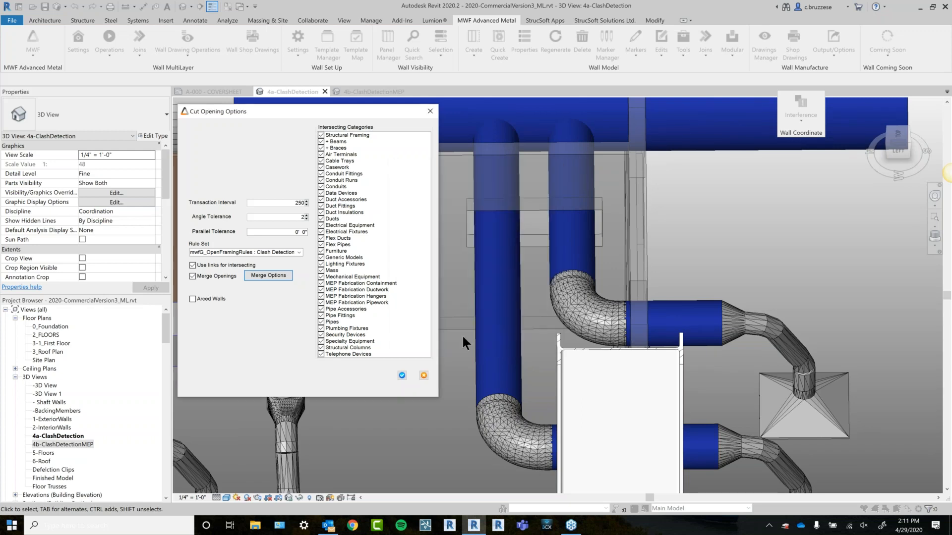
left_click(423, 375)
Frame the three 4" steel partition walls along and across the main round duct using Quick Create.
left_click(794, 103)
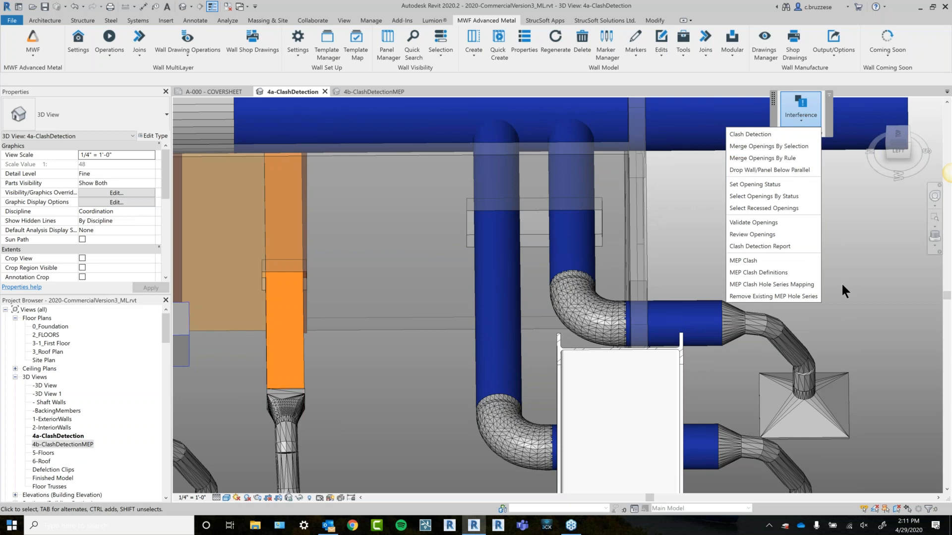
left_click(862, 278)
scroll(861, 278, "down", 1)
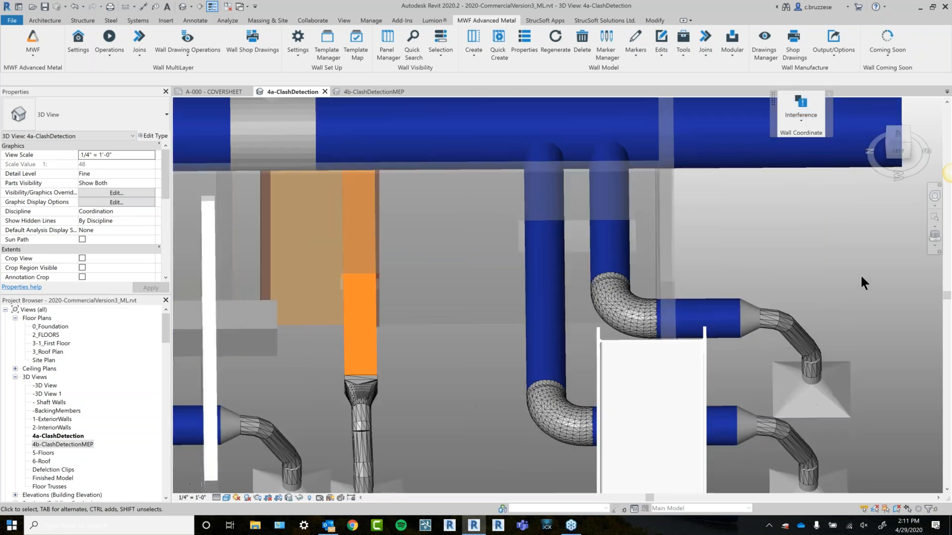
middle_click_drag(861, 277, 723, 218, "shift")
scroll(722, 218, "down", 2)
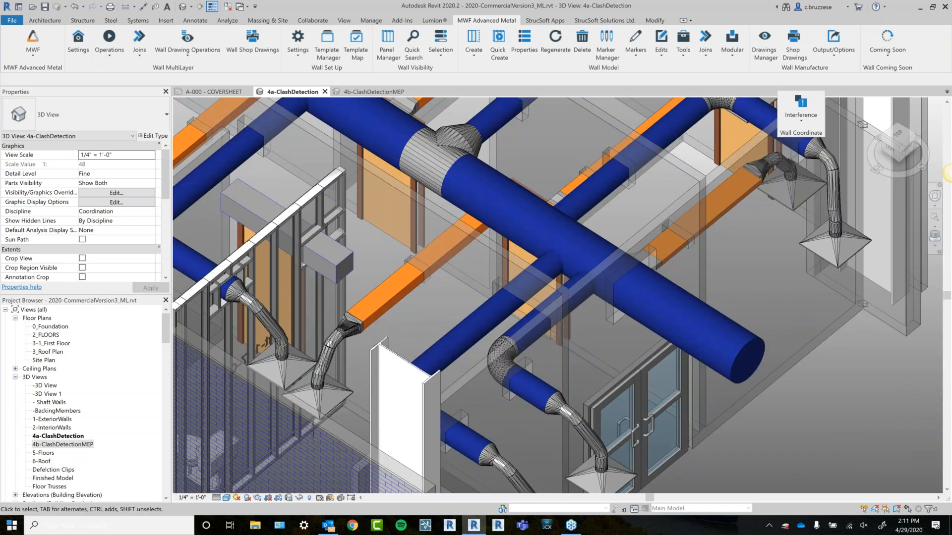
middle_click_drag(302, 265, 283, 257, "shift")
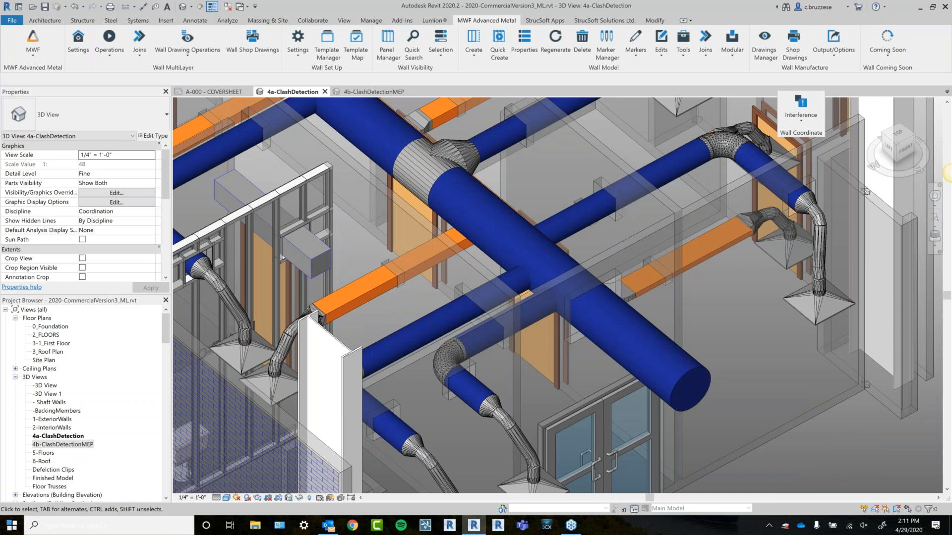
left_click(643, 278)
left_click(499, 45)
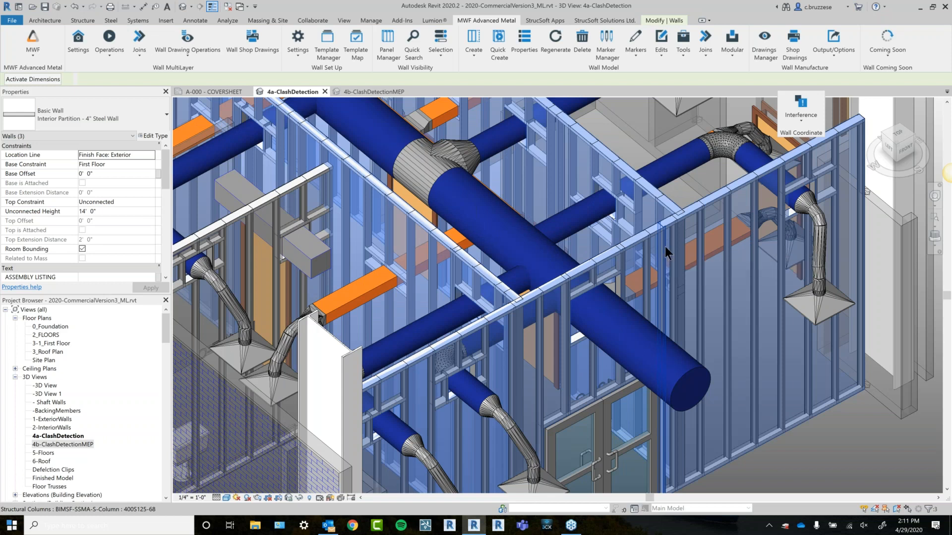
middle_click_drag(665, 248, 824, 234, "shift")
middle_click_drag(753, 448, 754, 447, "shift")
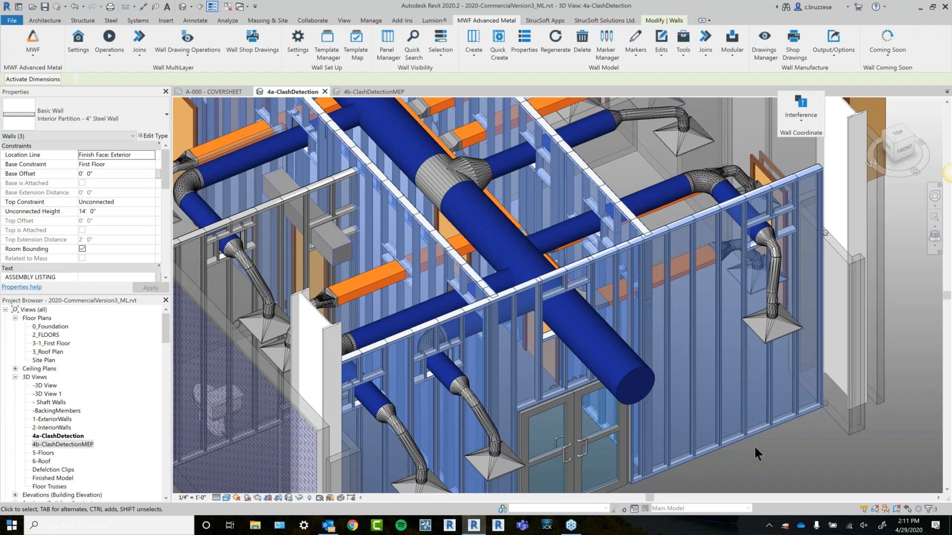
scroll(754, 447, "down", 1)
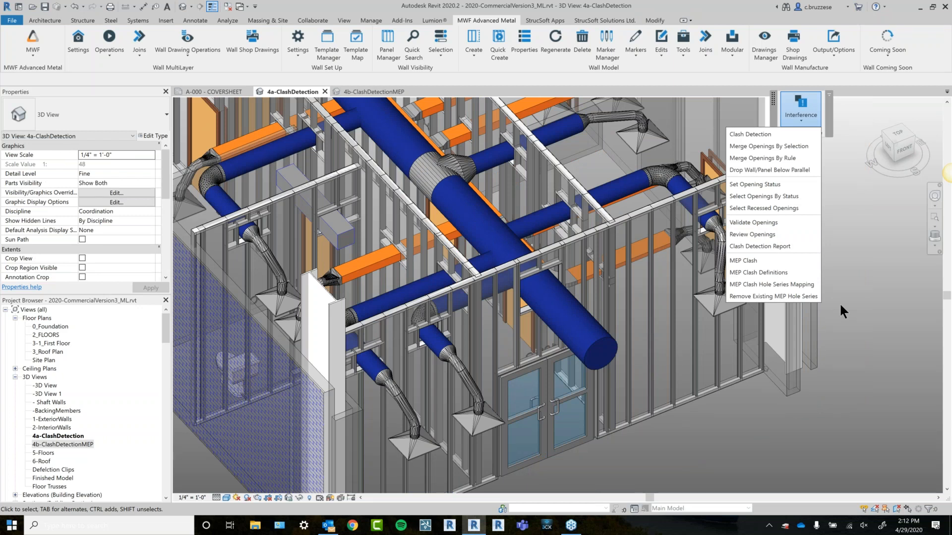
Open Review Openings for all opening statuses, and sort the enlarged list by status.
left_click(793, 235)
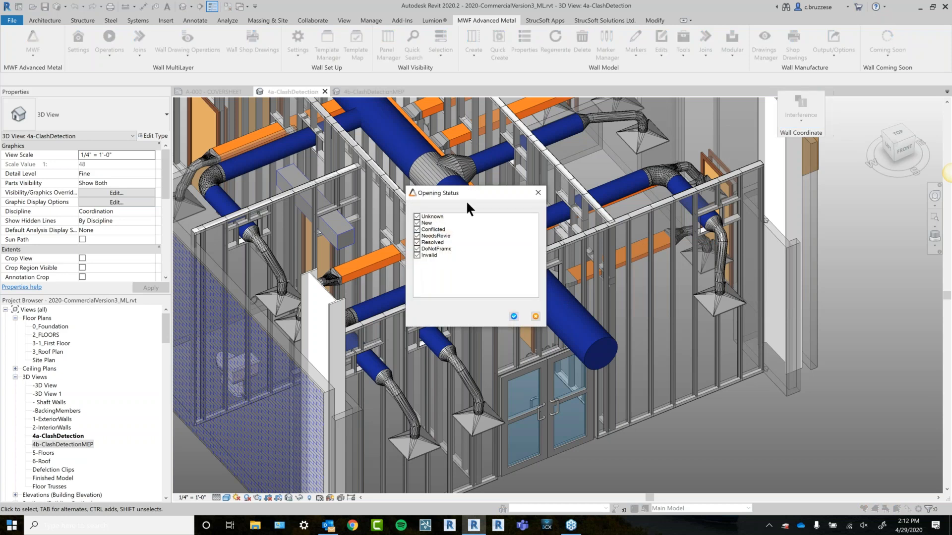
left_click_drag(474, 194, 530, 205)
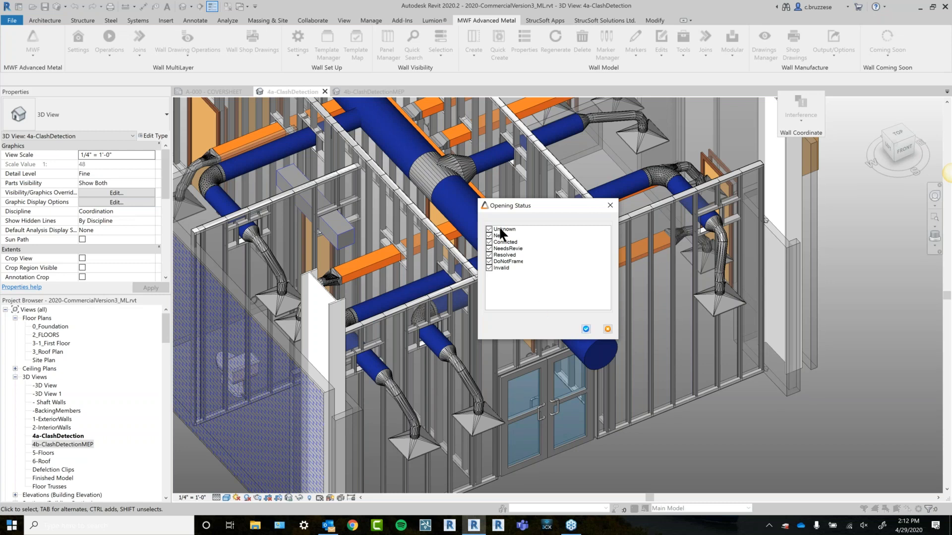
left_click(585, 330)
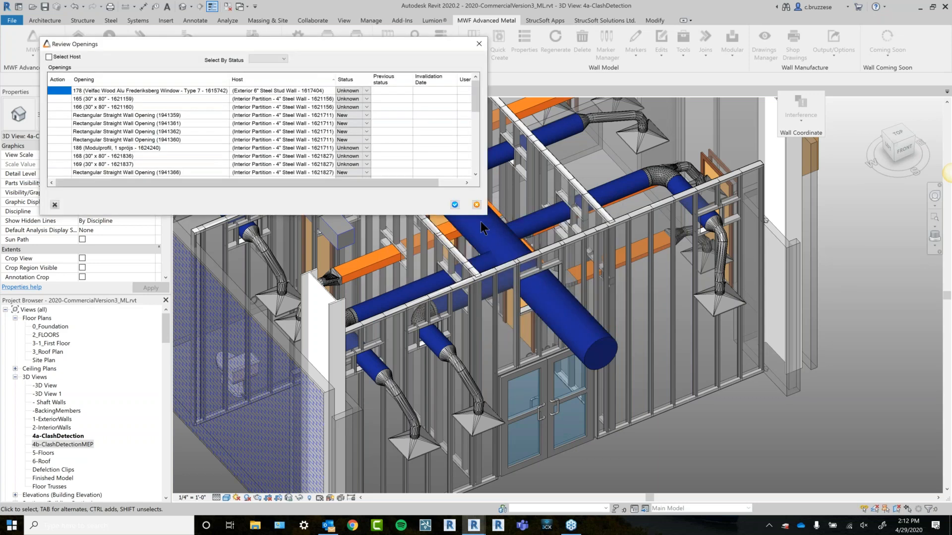
left_click_drag(582, 326, 593, 338)
left_click(350, 79)
left_click(353, 80)
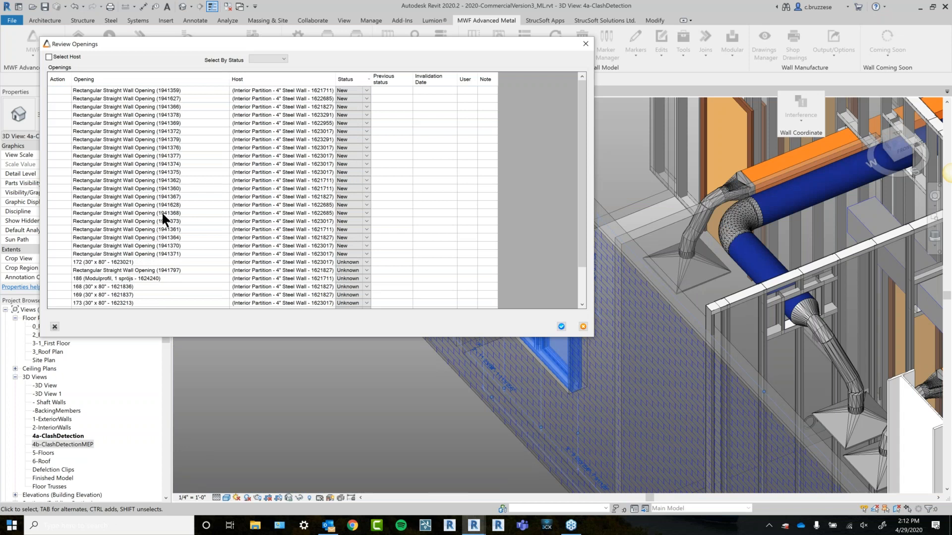
Locate the first and third listed openings in the model, and look through the status choices for the first one.
left_click(58, 88)
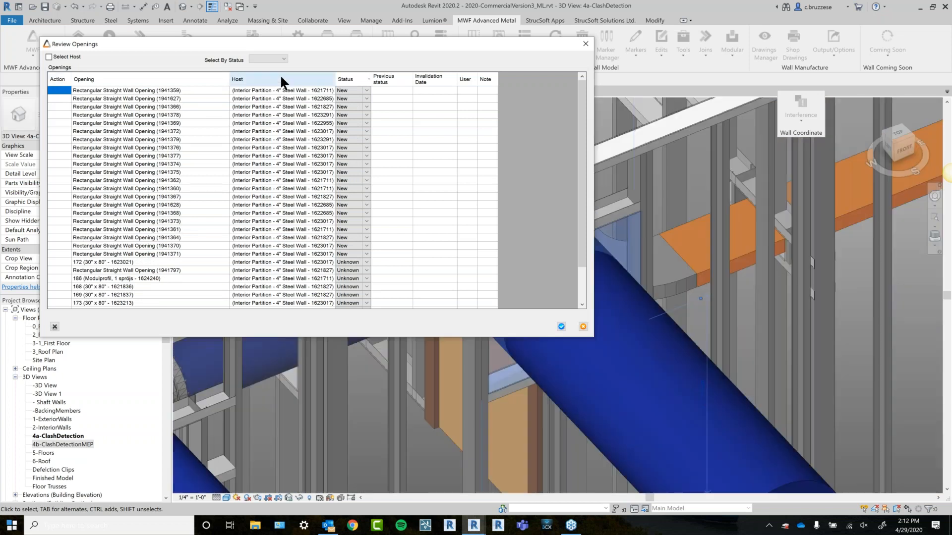
left_click_drag(308, 45, 372, 145)
left_click(127, 198)
left_click_drag(260, 144, 340, 159)
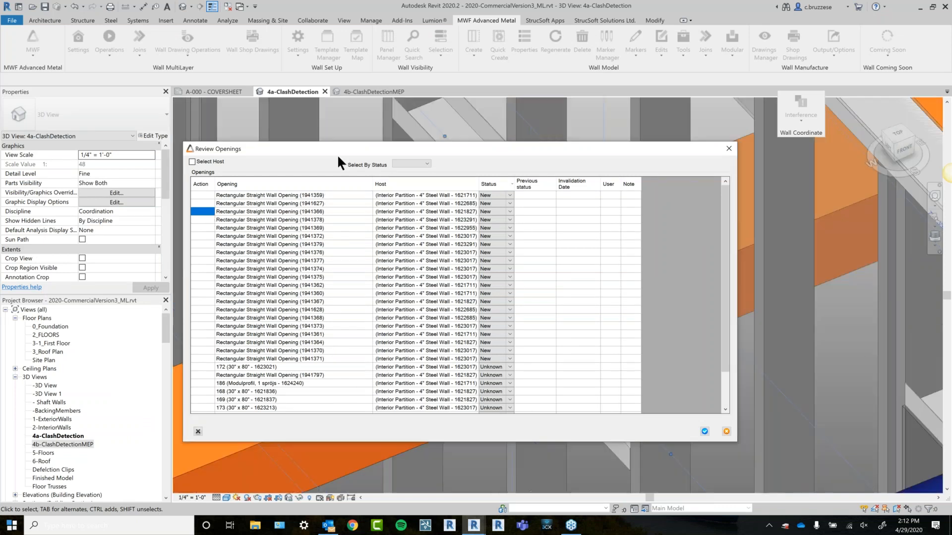
left_click_drag(337, 154, 366, 124)
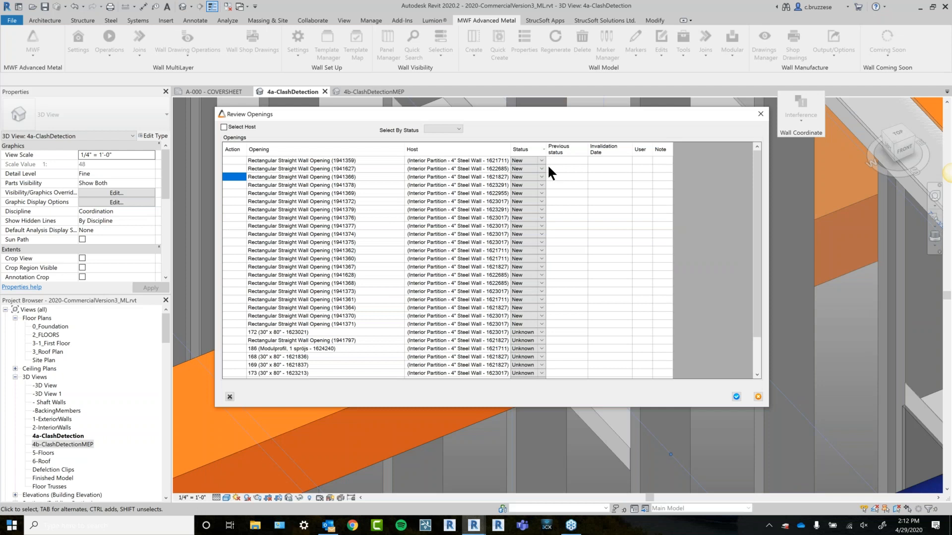
left_click(543, 159)
left_click(541, 160)
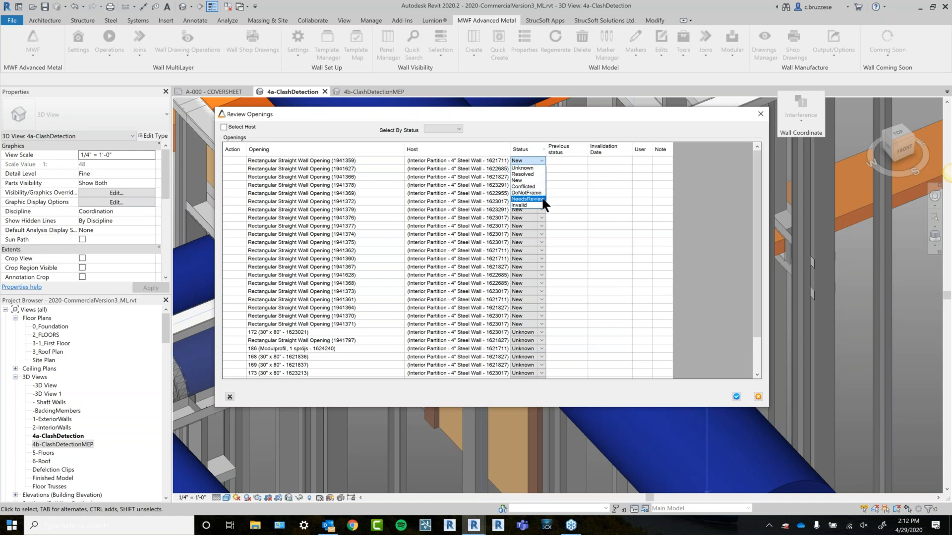
left_click(547, 121)
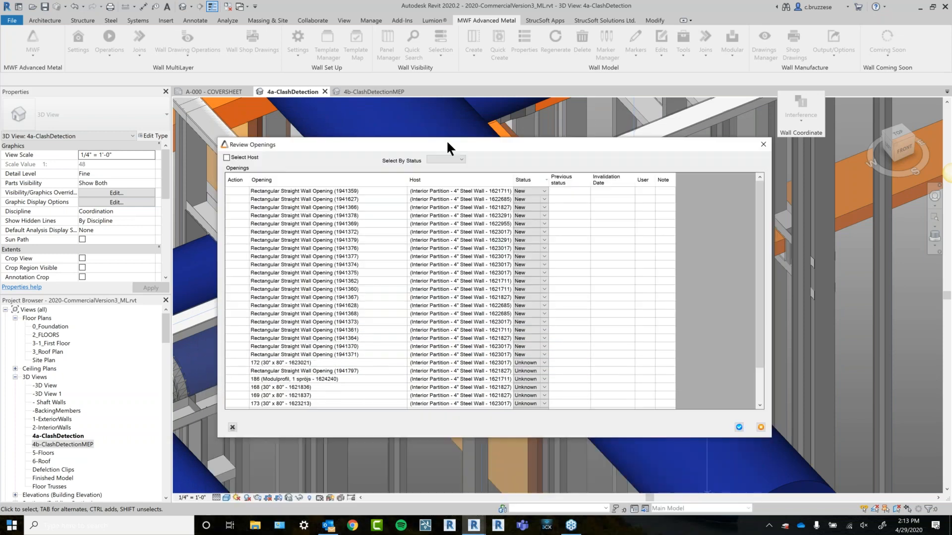
Locate rectangular opening 1941627 at the small pipe and mark it for deletion.
left_click(231, 200)
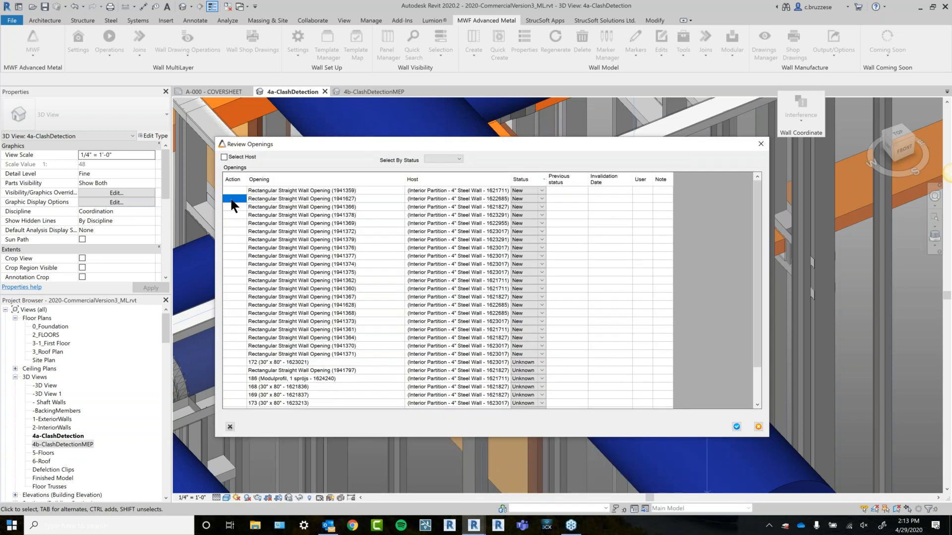
left_click_drag(316, 148, 736, 157)
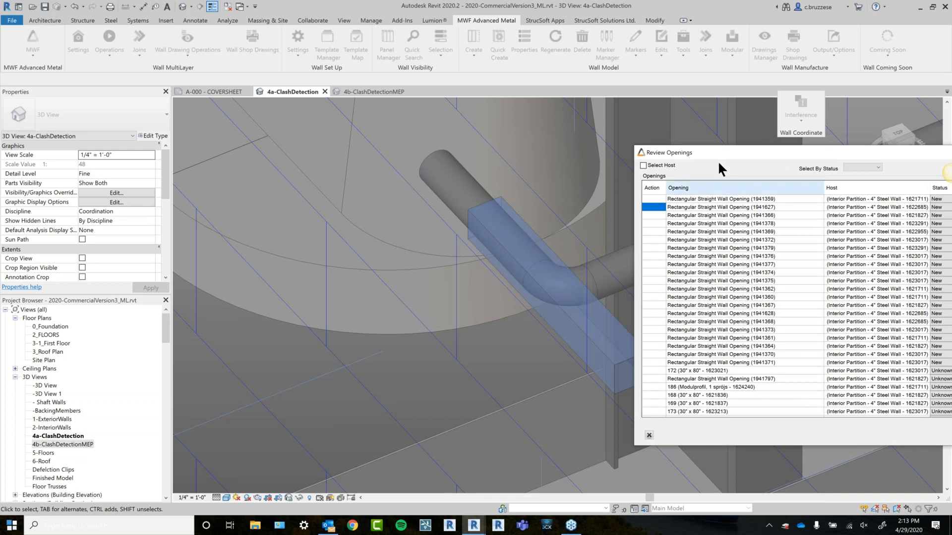
left_click_drag(715, 153, 289, 151)
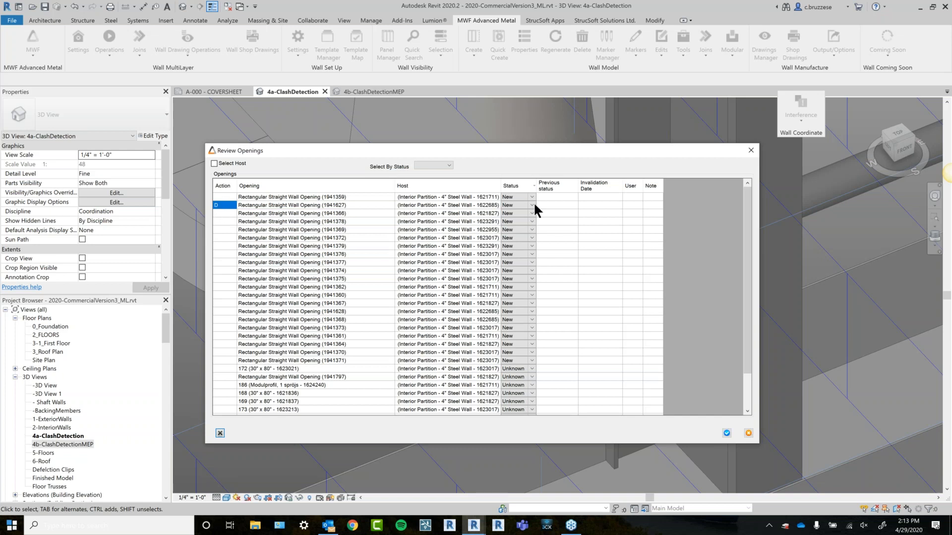
Set the status of openings 1941366 and 1941378 to NeedsReview, and apply the opening review changes.
left_click(225, 213)
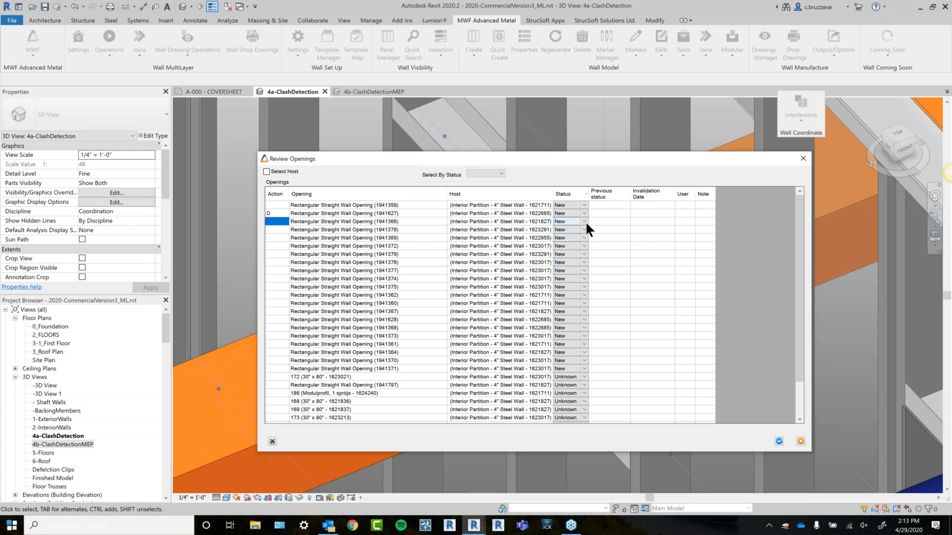
left_click(583, 220)
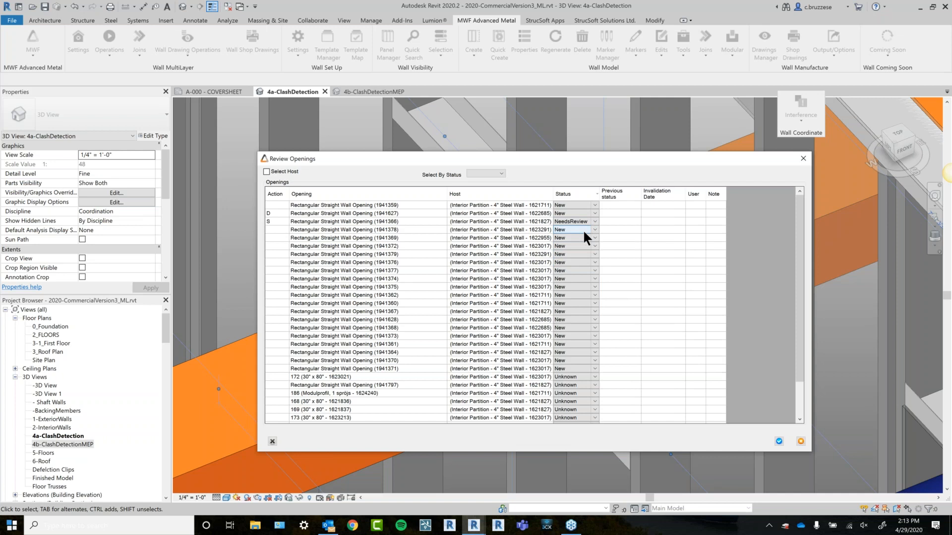
left_click(584, 231)
left_click(579, 267)
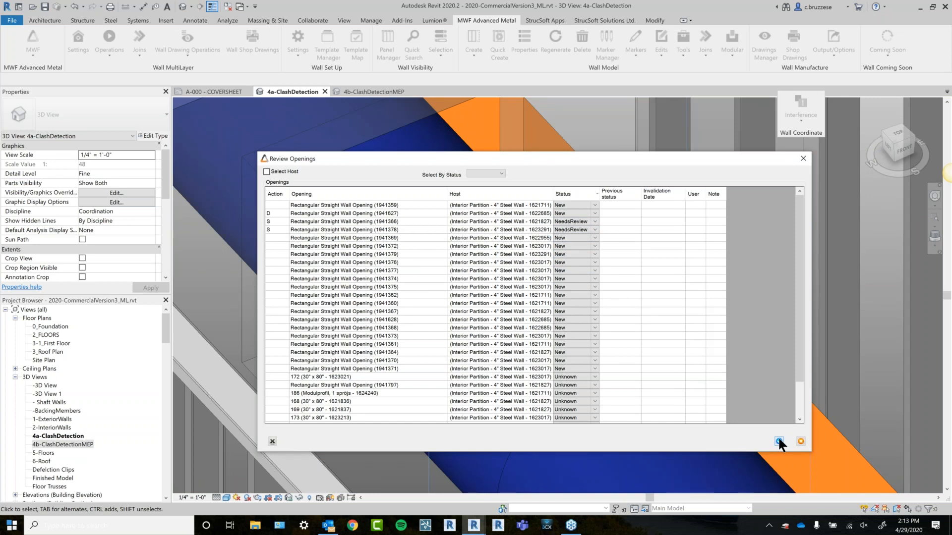
left_click(778, 440)
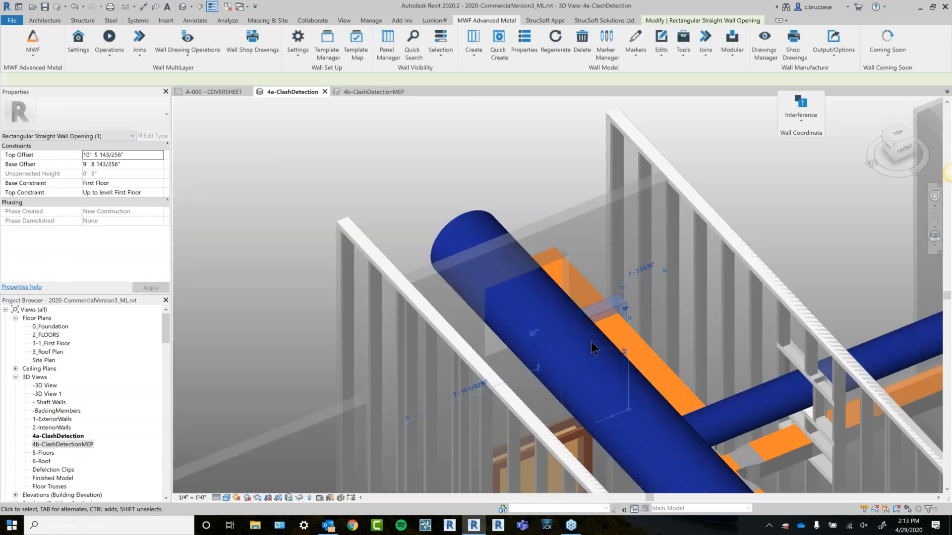
Clear the selection and list only the openings with the NeedsReview status in Review Openings.
scroll(591, 342, "down", 3)
middle_click_drag(592, 342, 516, 322)
left_click(429, 200)
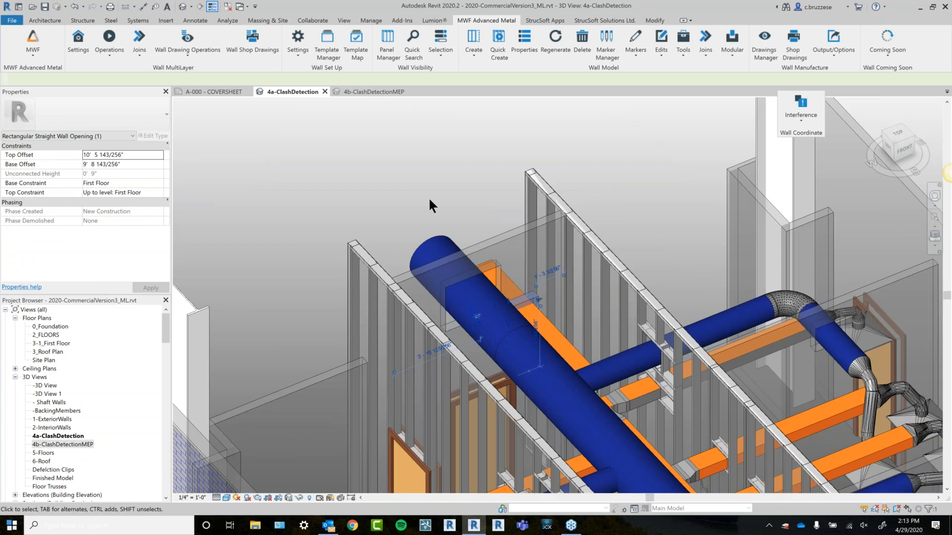
middle_click_drag(688, 285, 562, 129)
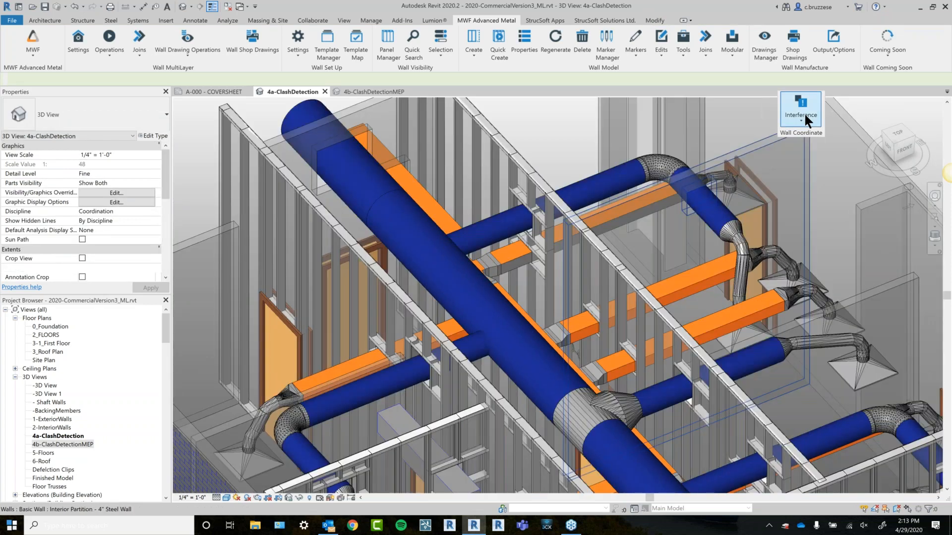
left_click(804, 112)
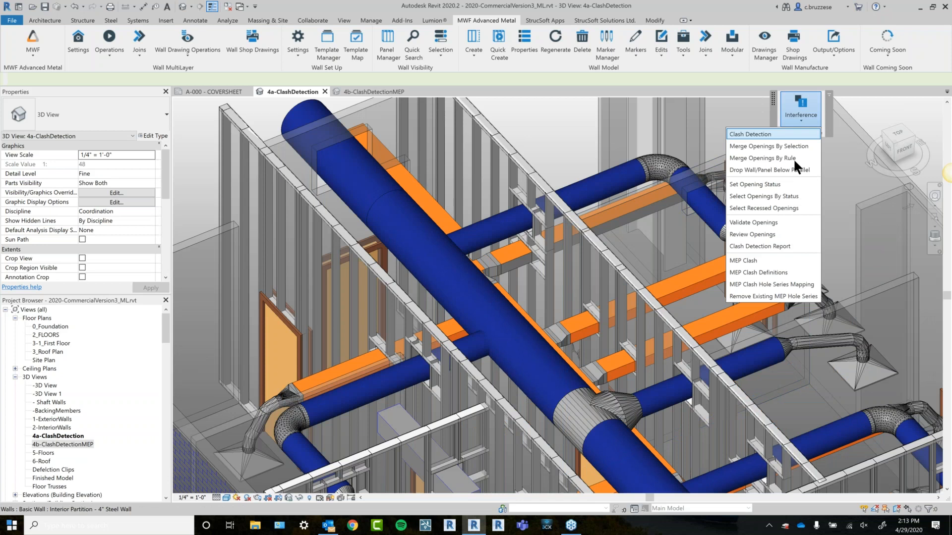
left_click(766, 255)
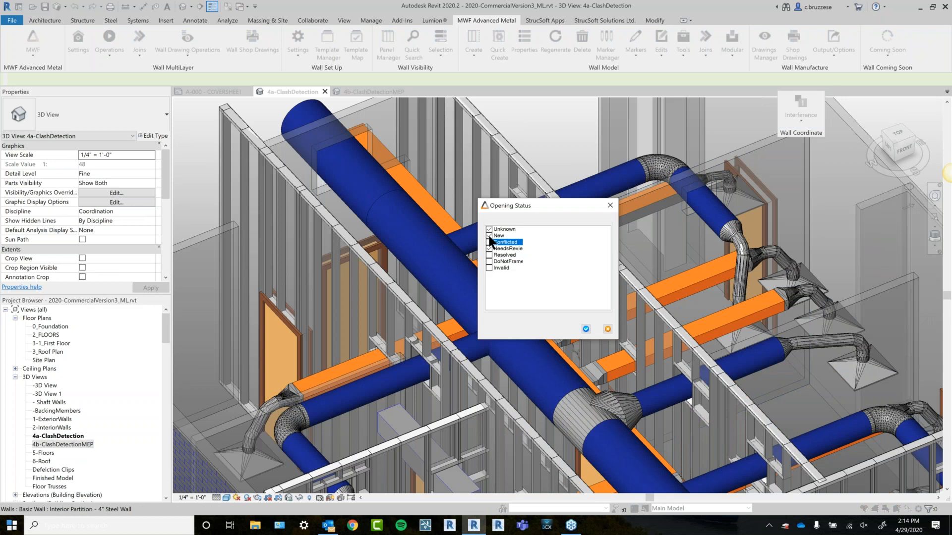
left_click(586, 328)
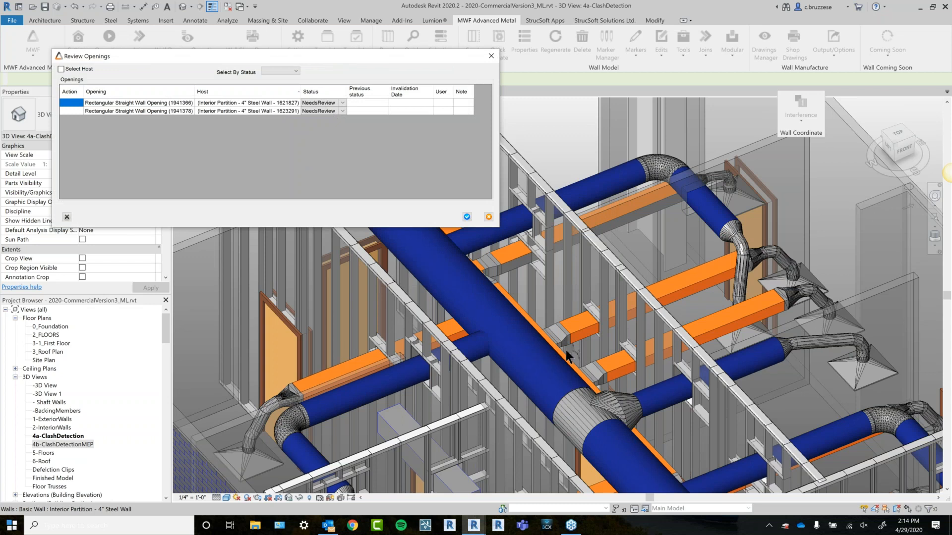
Locate both NeedsReview openings together with their host walls in the model, and accept the review.
left_click(66, 71)
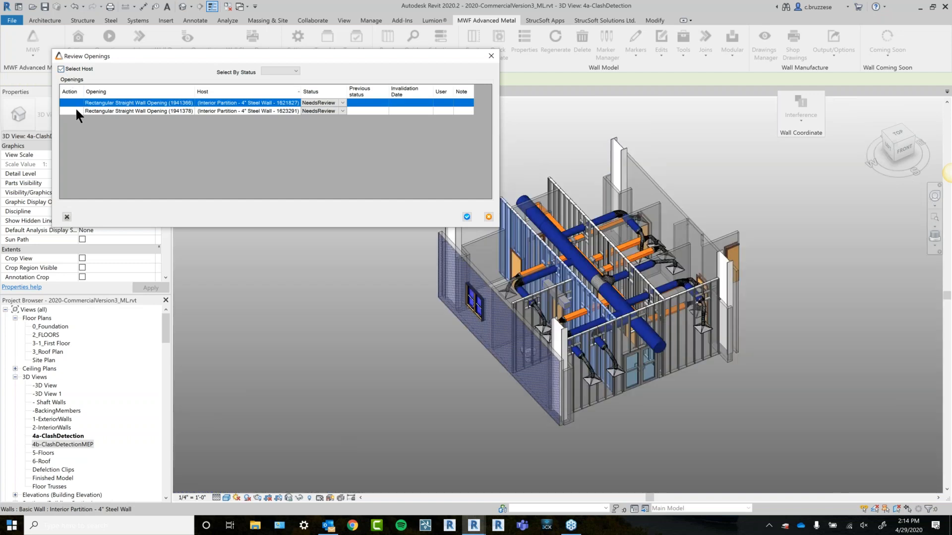
left_click(76, 109)
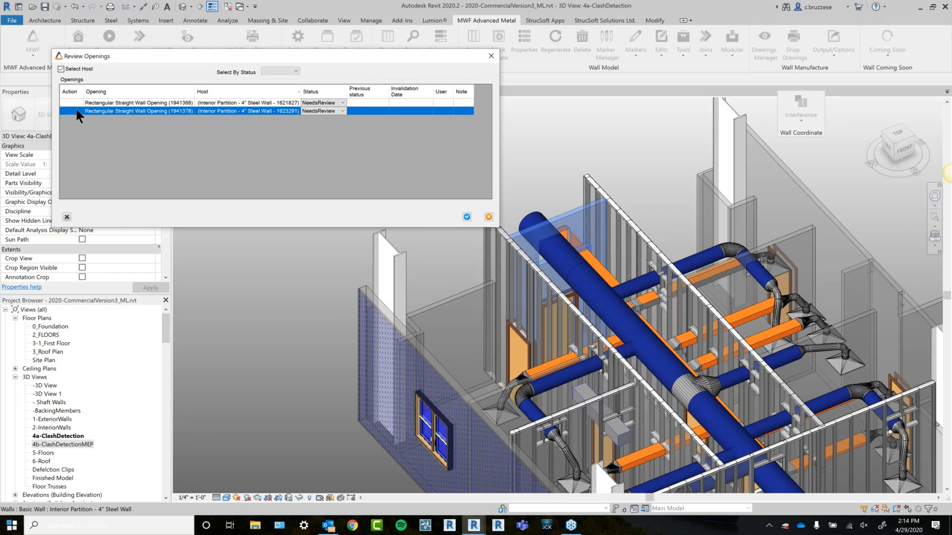
left_click(66, 103)
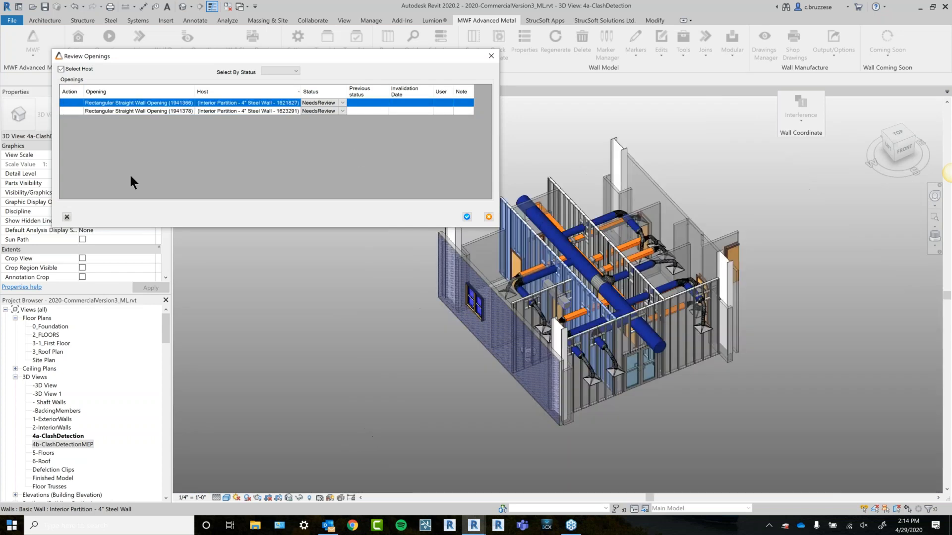
left_click(467, 217)
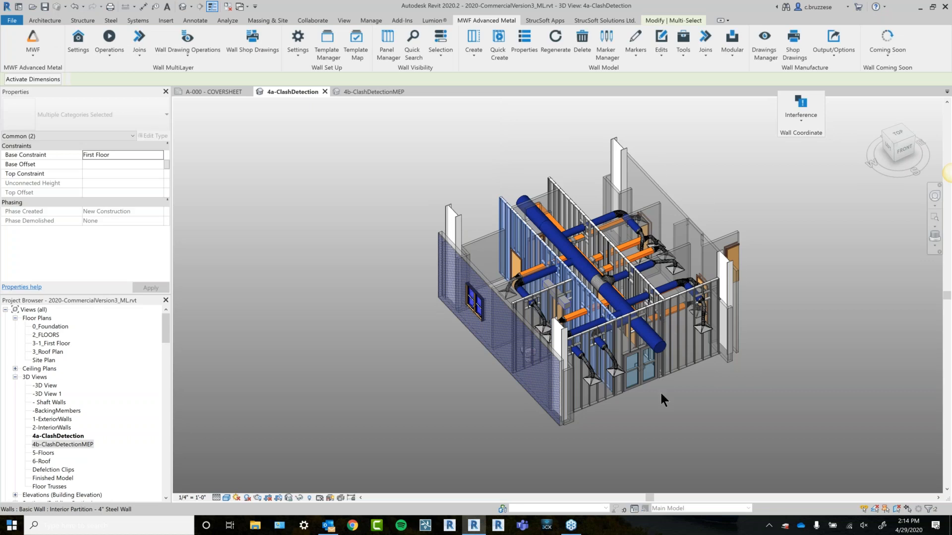
middle_click_drag(597, 482, 484, 495)
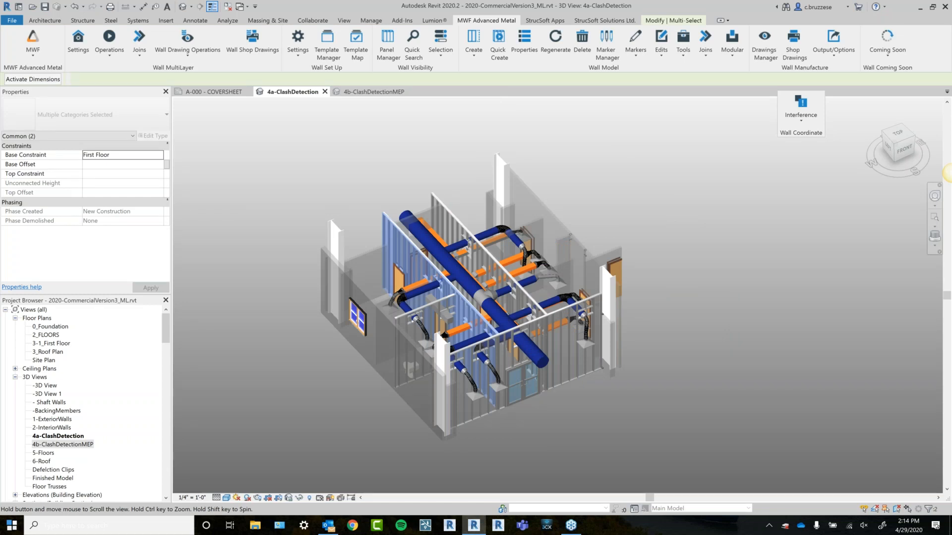
scroll(772, 326, "up", 3)
left_click(814, 111)
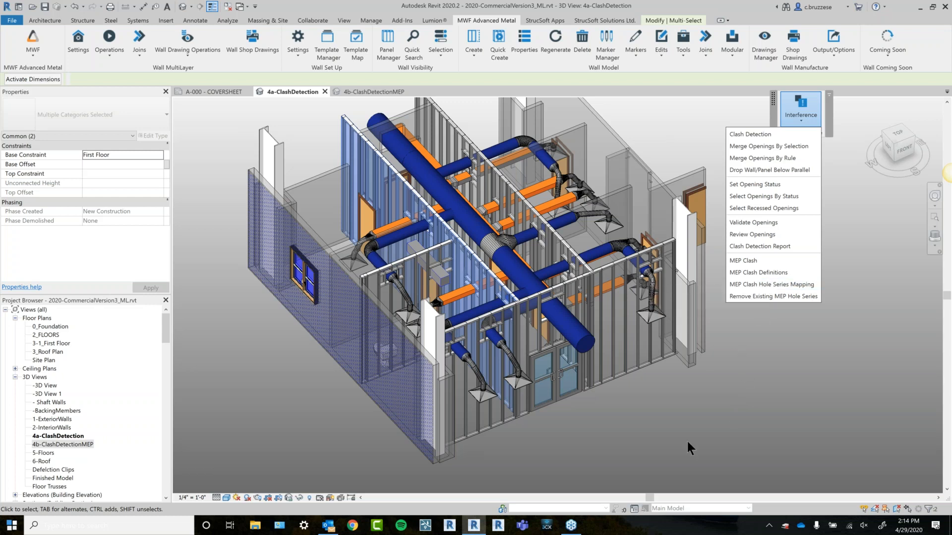
scroll(656, 448, "up", 2)
left_click(658, 438)
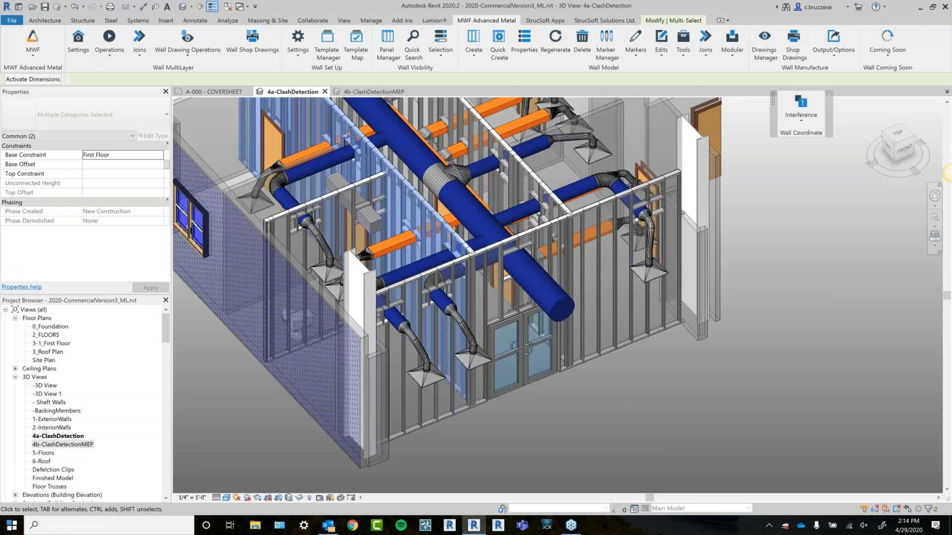
scroll(657, 436, "down", 2)
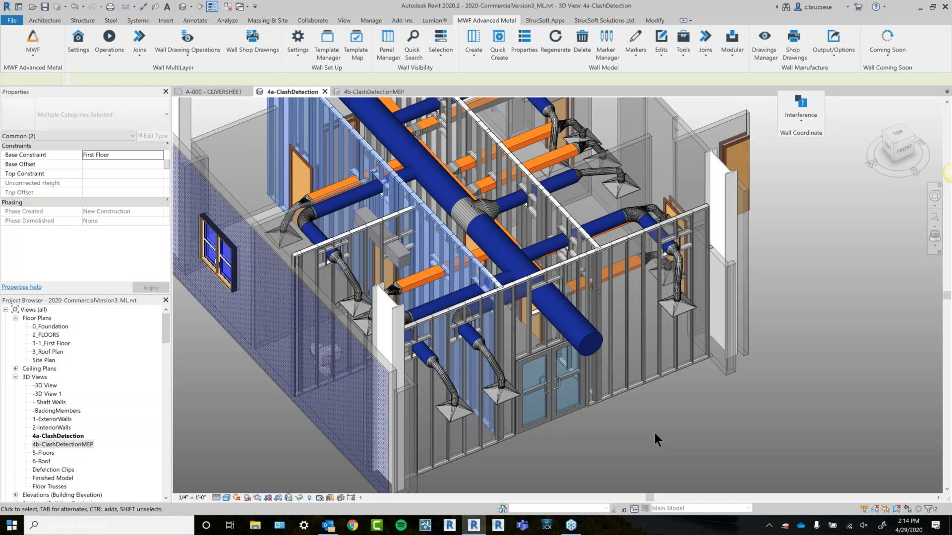
Select the rectangular wall opening around the large round duct above the double doors, and look through the choices in Set Opening Status.
scroll(569, 322, "up", 2)
left_click(569, 322)
left_click(799, 106)
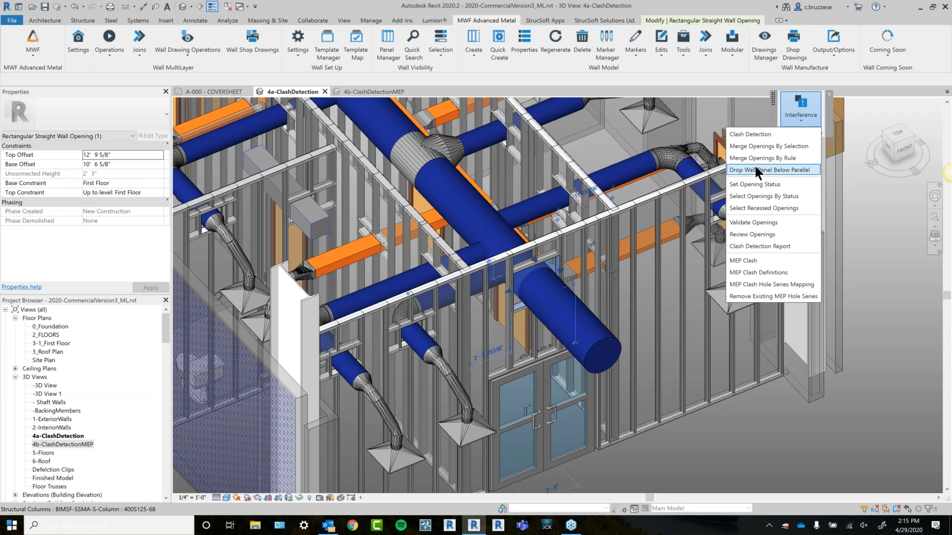
left_click(767, 182)
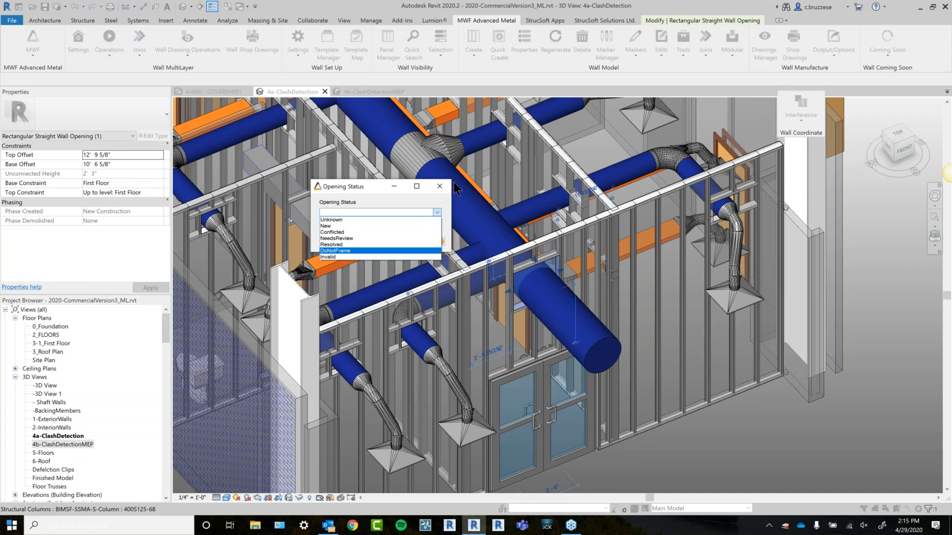
left_click(443, 186)
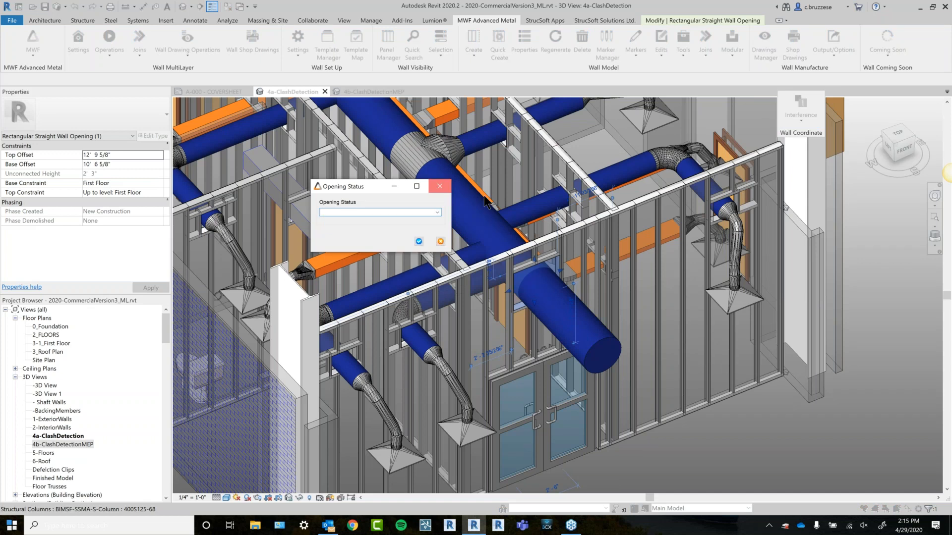
Set the status of the selected opening around the large duct to Resolved.
left_click(799, 105)
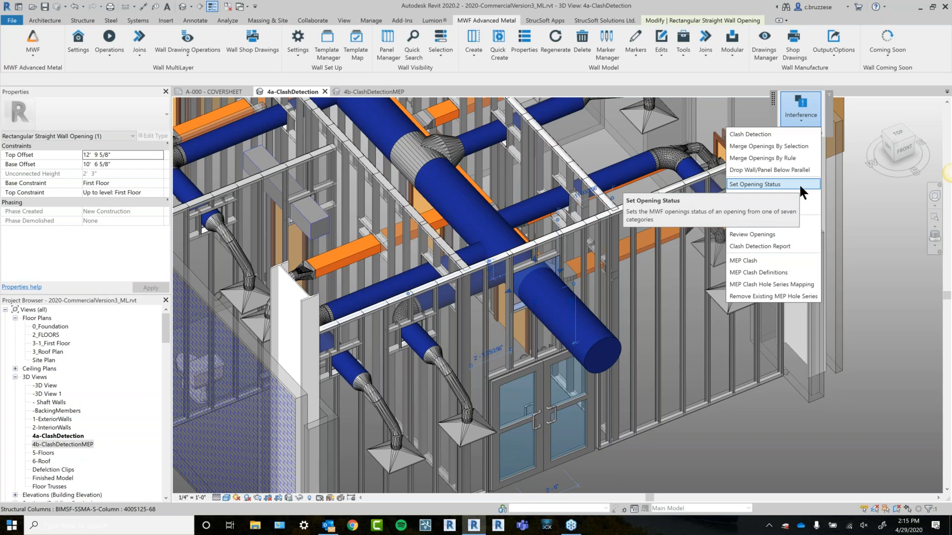
left_click(749, 184)
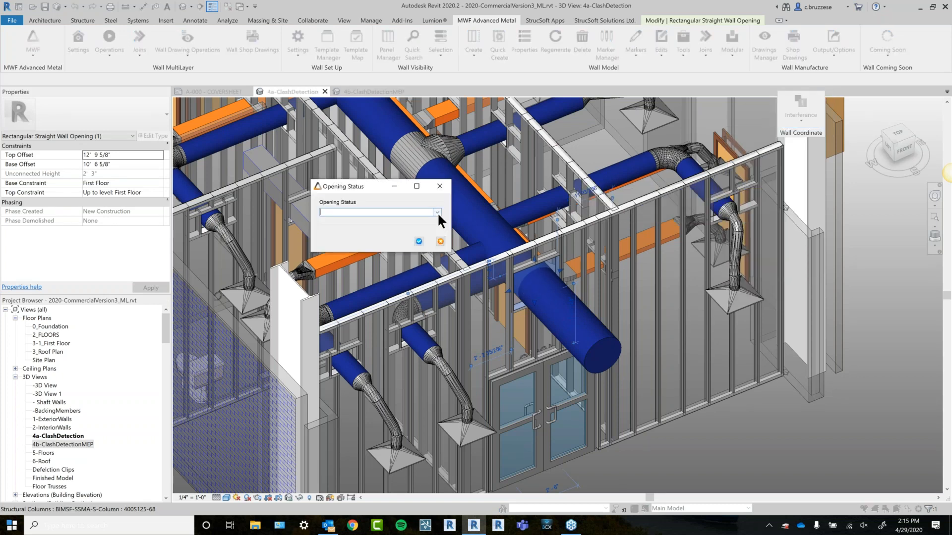
left_click(438, 212)
key("Up")
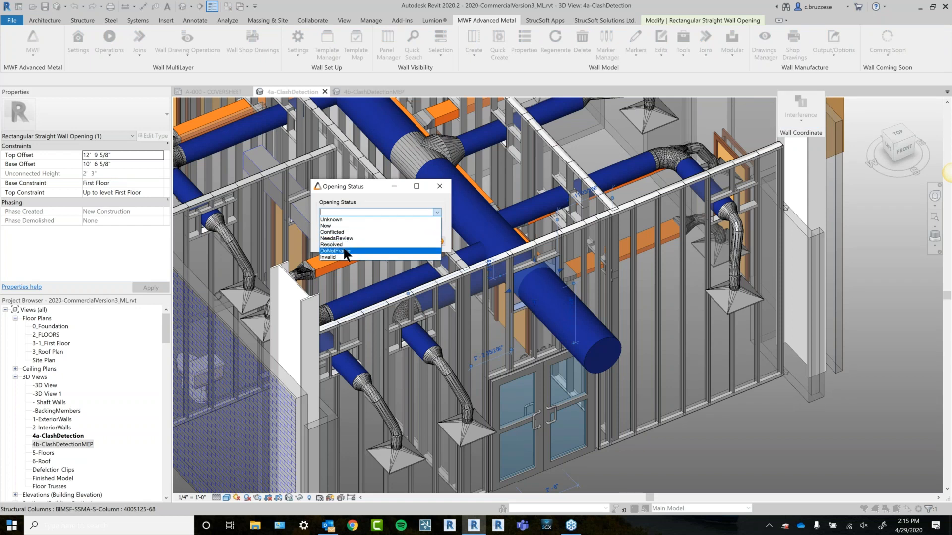
left_click(331, 244)
left_click(419, 242)
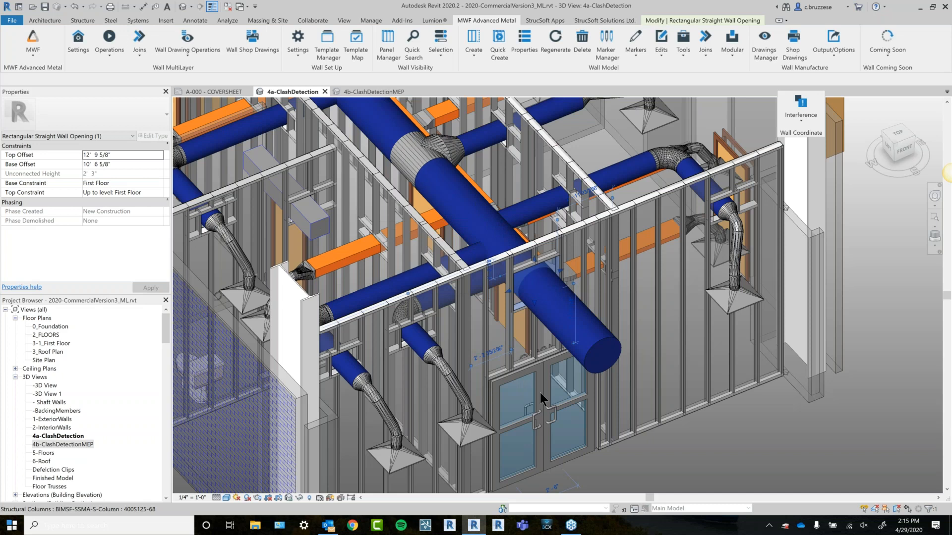
Clear the selection, and select all openings with the NeedsReview or Resolved status, checking the result in the Filter.
left_click(807, 114)
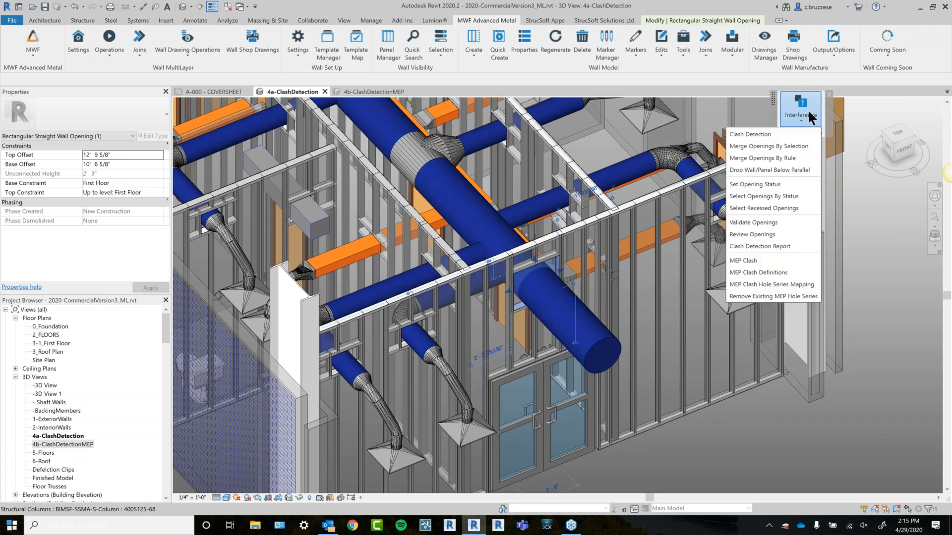
left_click(769, 442)
left_click(769, 441)
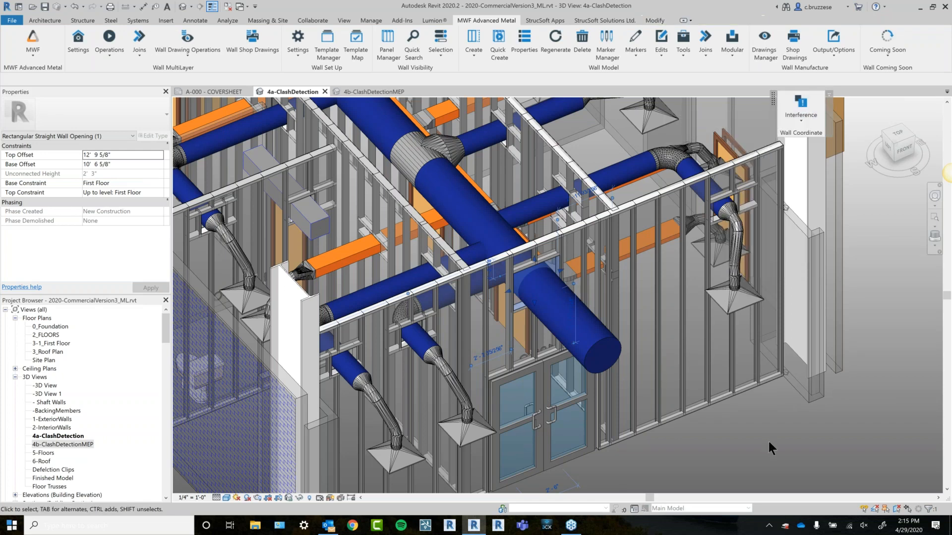
left_click(807, 107)
left_click(785, 200)
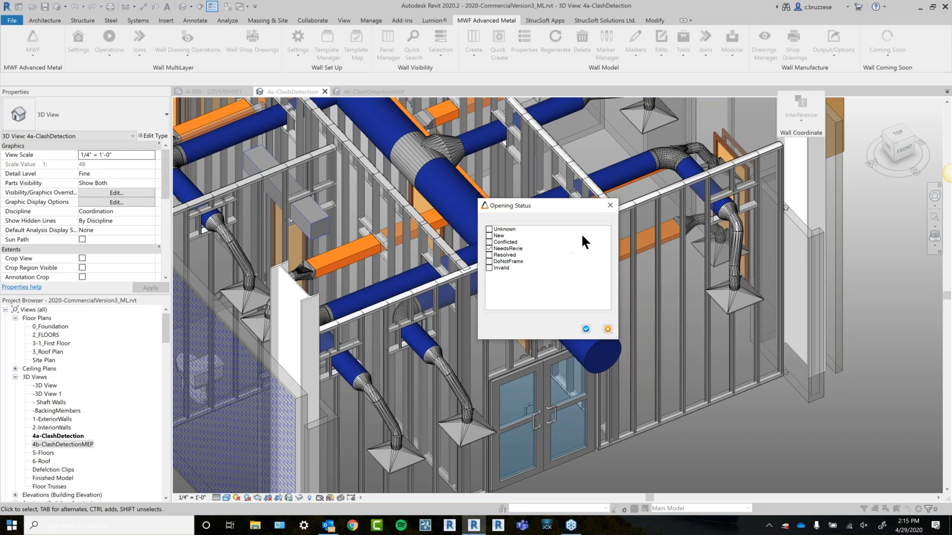
left_click(490, 255)
left_click(585, 329)
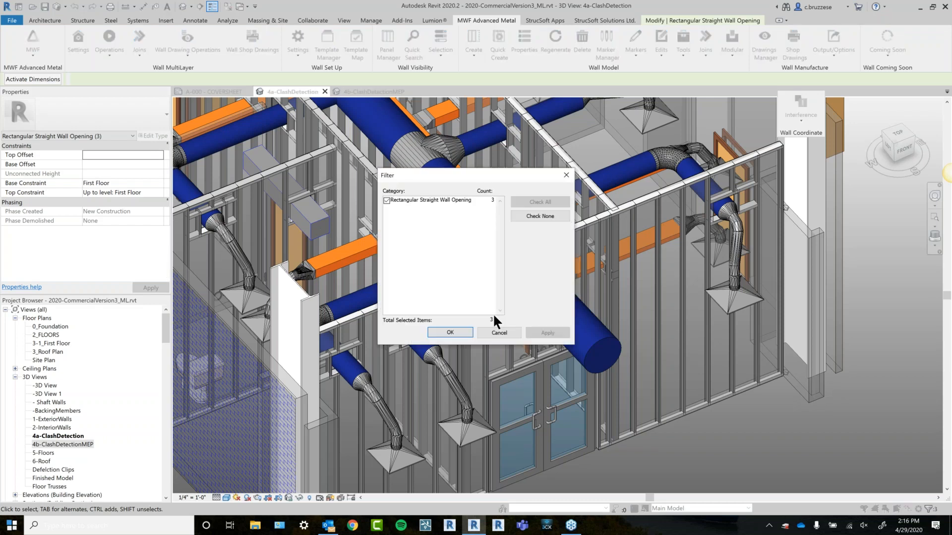
left_click_drag(460, 172, 698, 148)
left_click(700, 311)
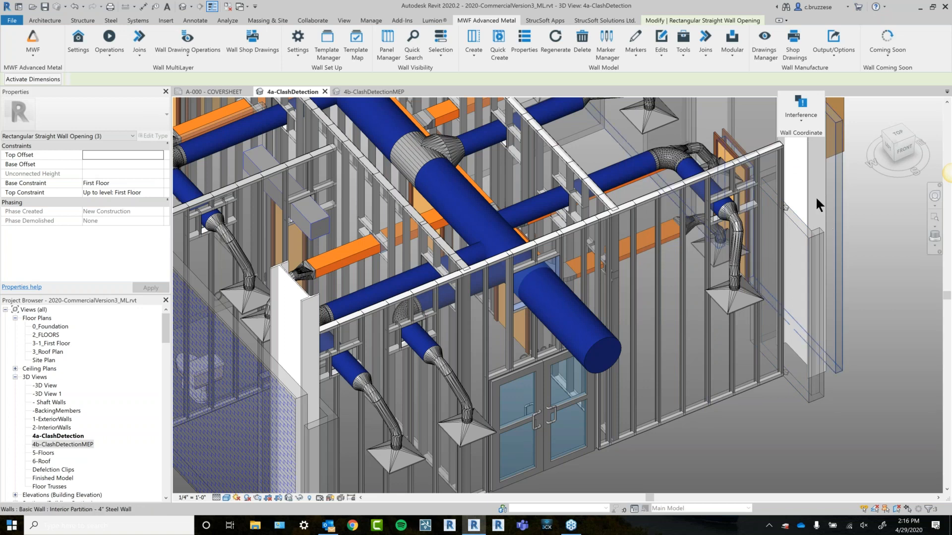
Clear the selection, and create a Clash Detection Report using the SimpleStandard distribution.
left_click(808, 119)
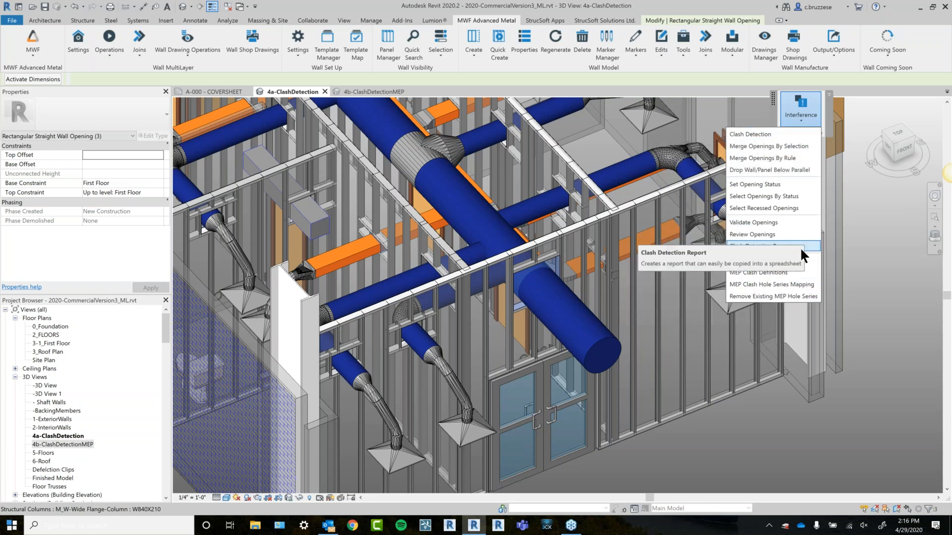
left_click(775, 435)
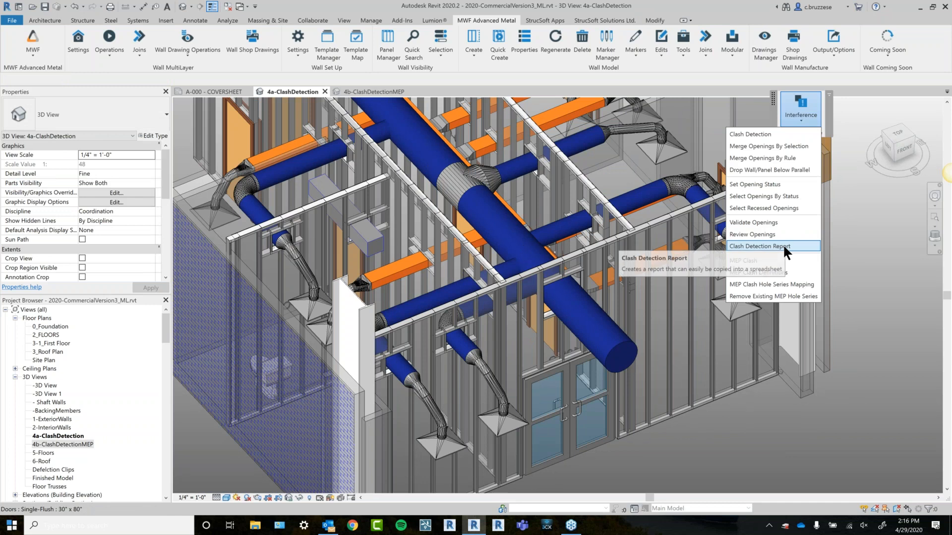
left_click(784, 243)
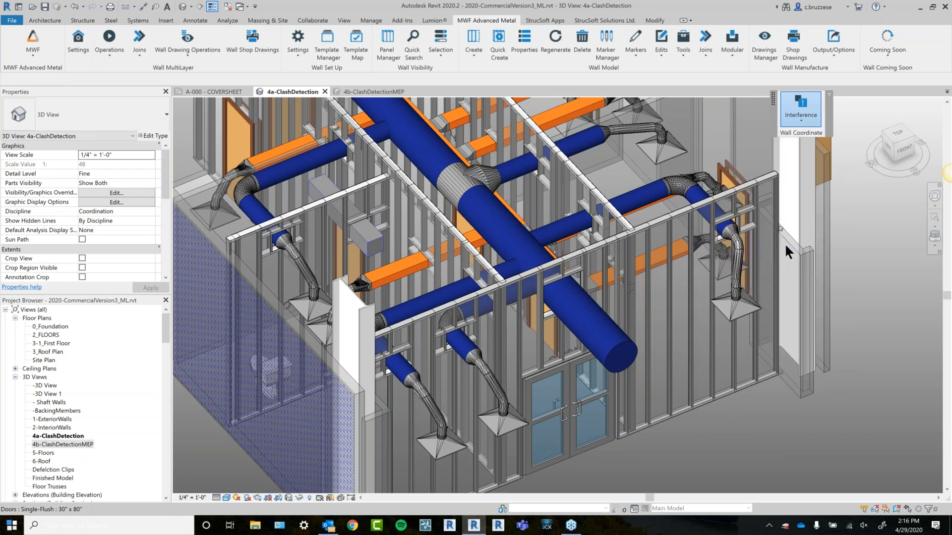
left_click_drag(657, 370, 712, 376)
left_click(378, 111)
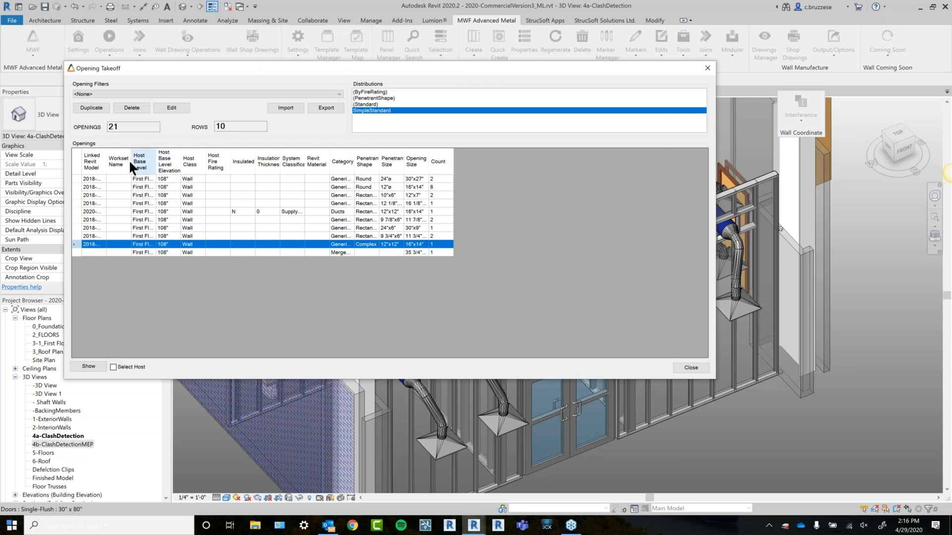
Widen the Linked Revit Model, Host Base Level, System Classification, Category and Penetrant Shape columns in the opening takeoff to make their contents readable.
left_click_drag(118, 163, 117, 164)
left_click_drag(141, 167, 167, 169)
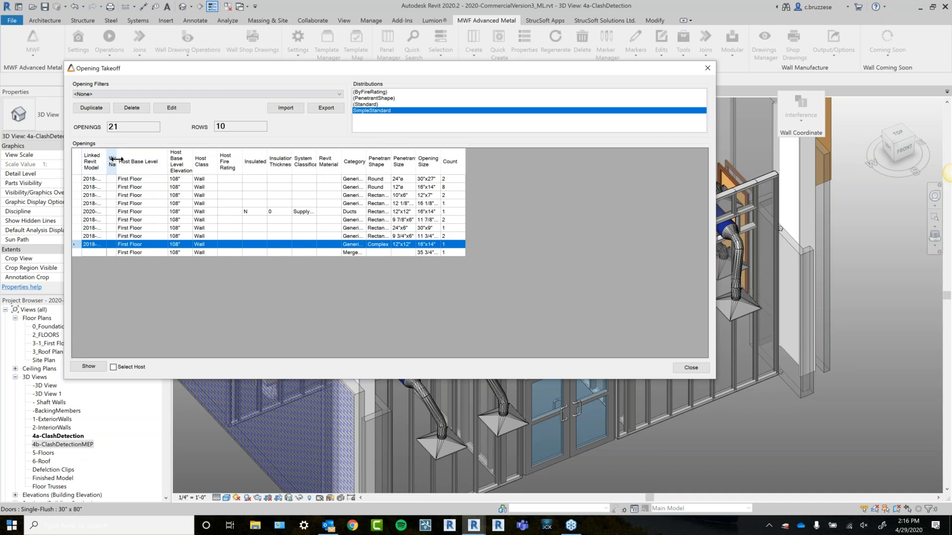
left_click_drag(118, 161, 126, 161)
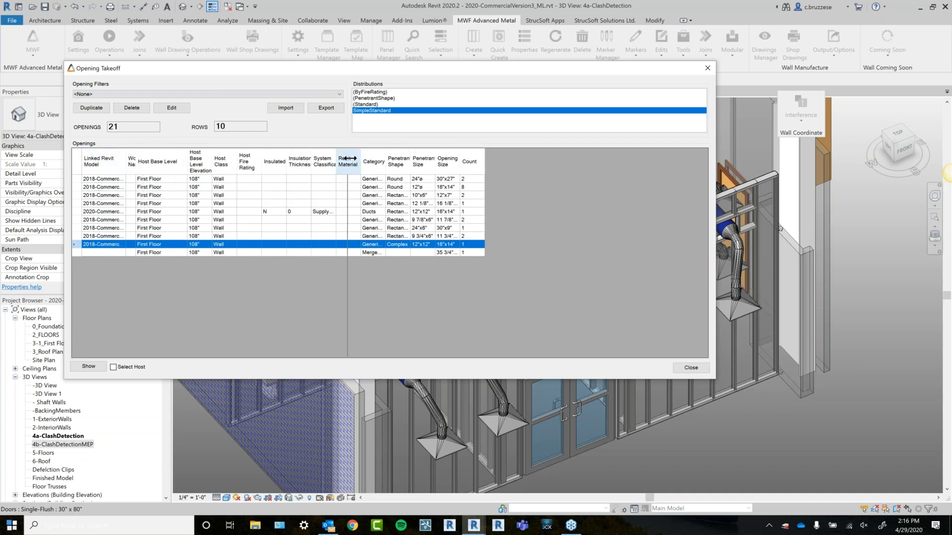
left_click_drag(373, 161, 392, 164)
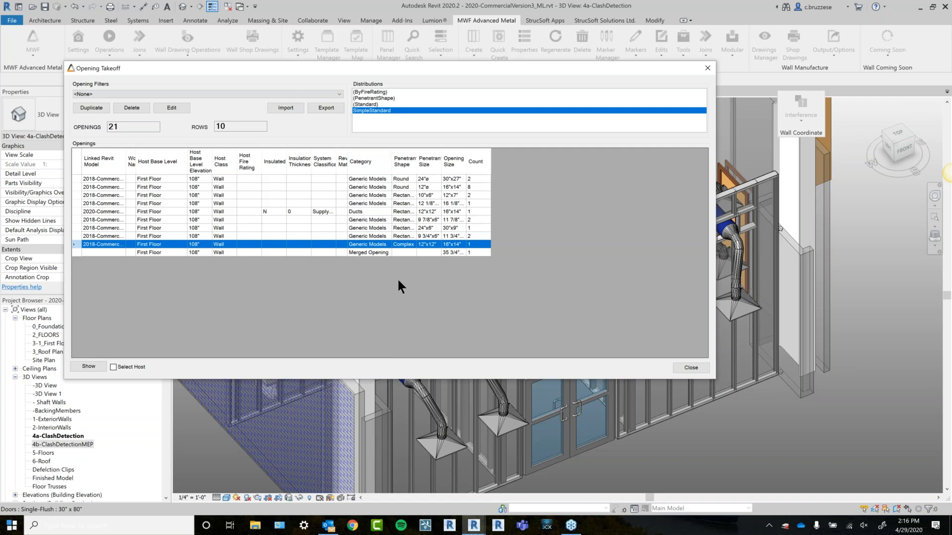
left_click_drag(417, 161, 475, 164)
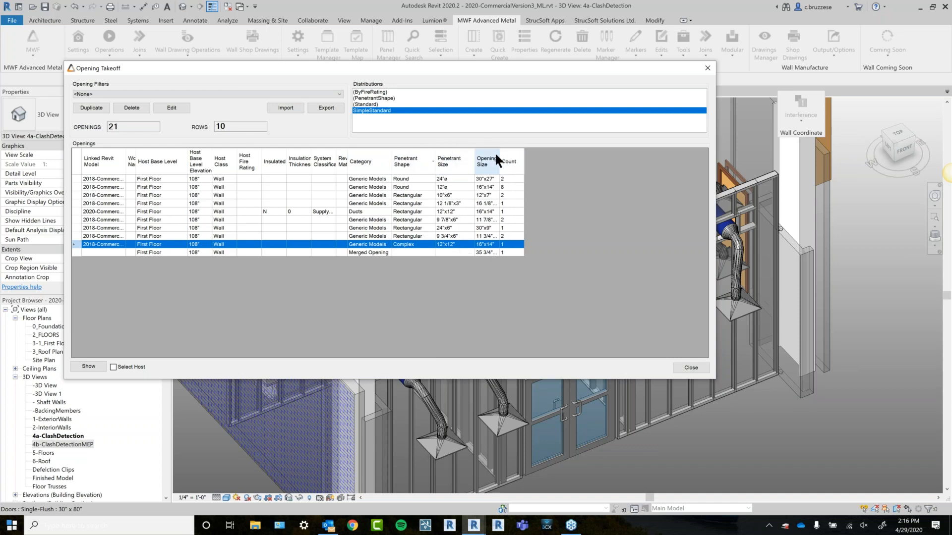
left_click_drag(475, 162, 464, 163)
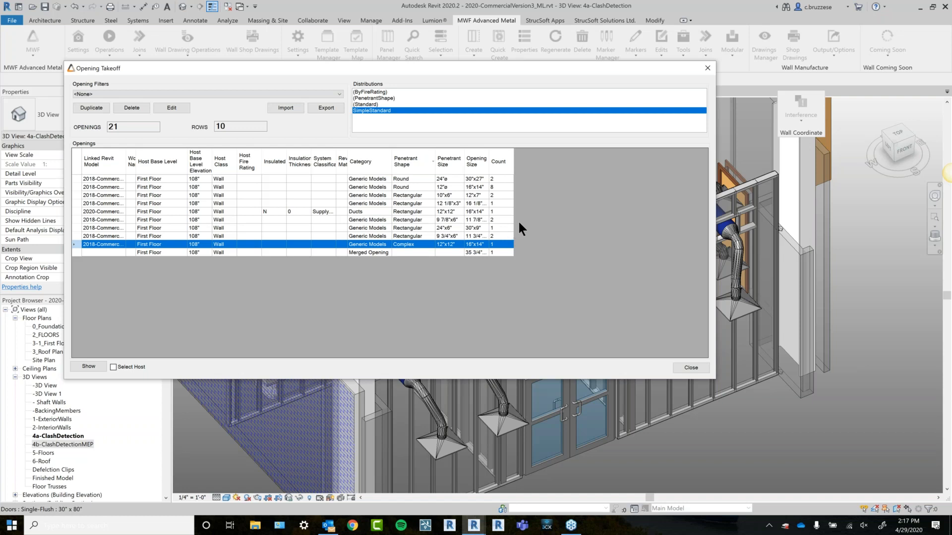
left_click_drag(347, 162, 366, 162)
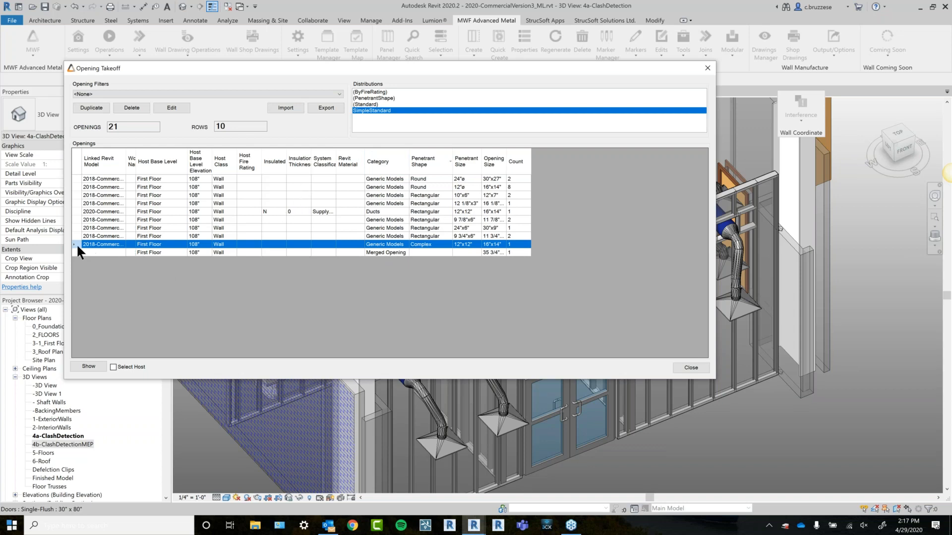
left_click_drag(336, 173, 358, 173)
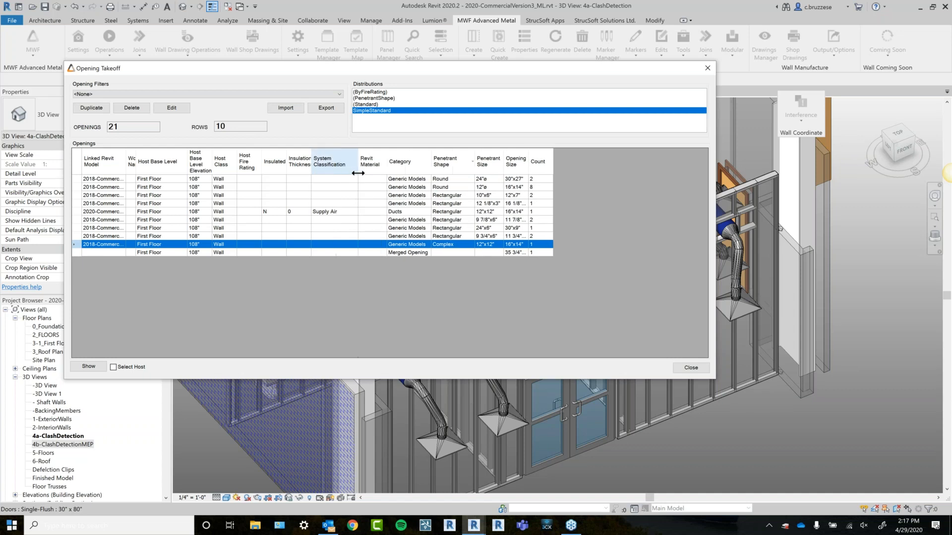
Locate the Supply Air duct's opening from the takeoff in the model, widening the Workset Name column and moving the report aside.
left_click(78, 212, "ctrl")
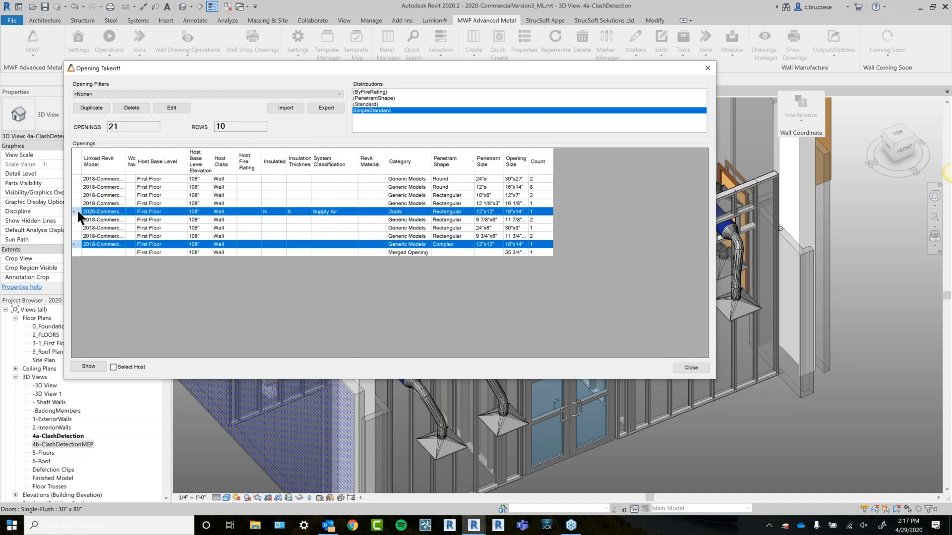
left_click(77, 211)
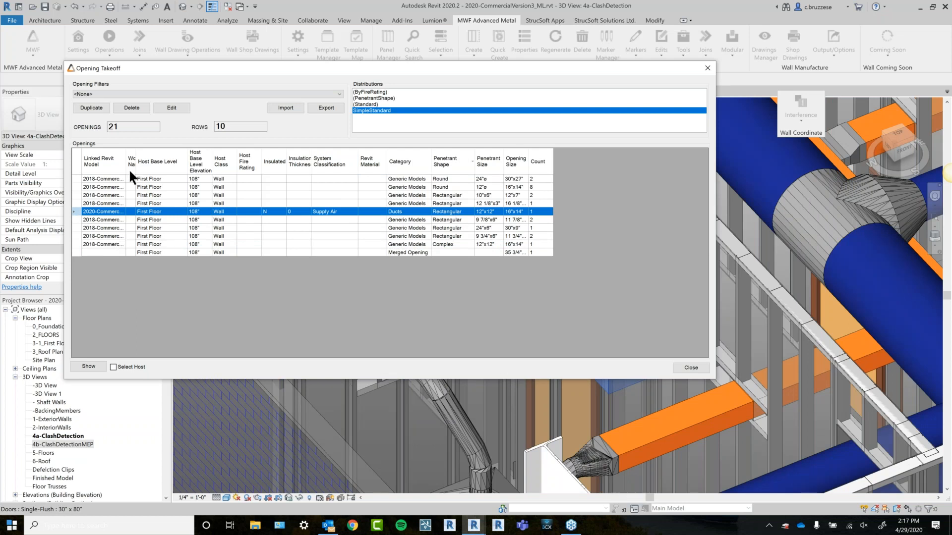
left_click_drag(135, 164, 175, 164)
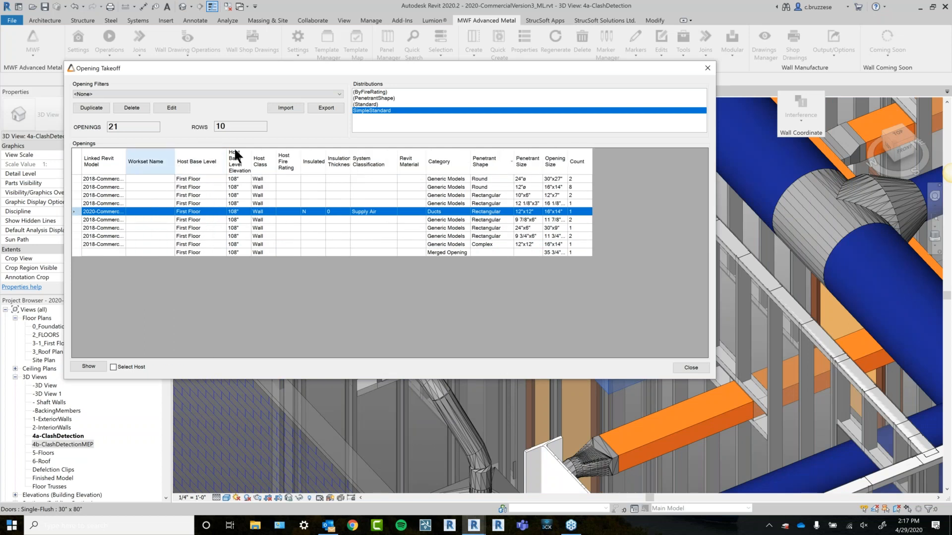
left_click_drag(374, 71, 418, 325)
left_click_drag(557, 346, 563, 458)
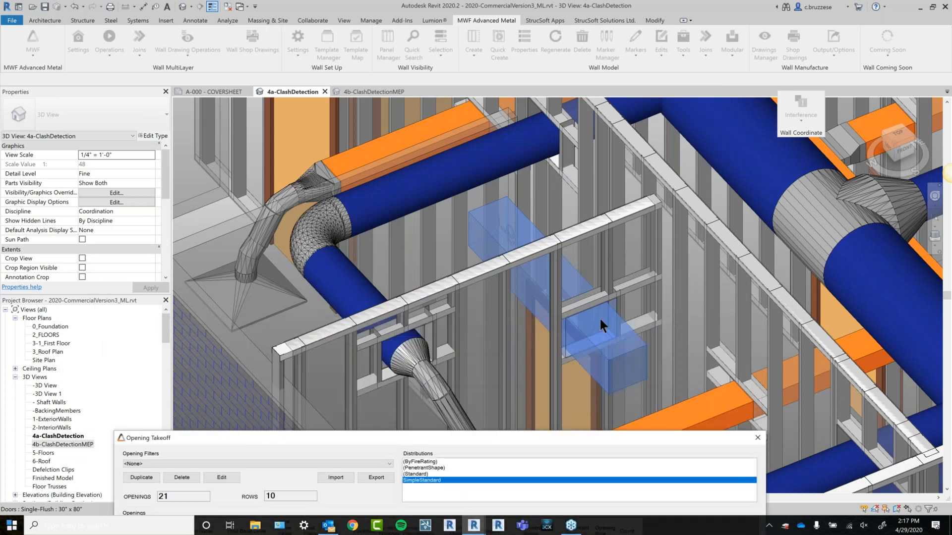
Bring the whole opening takeoff report back into view and widen its Insulation Thickness column.
left_click_drag(456, 439, 429, 198)
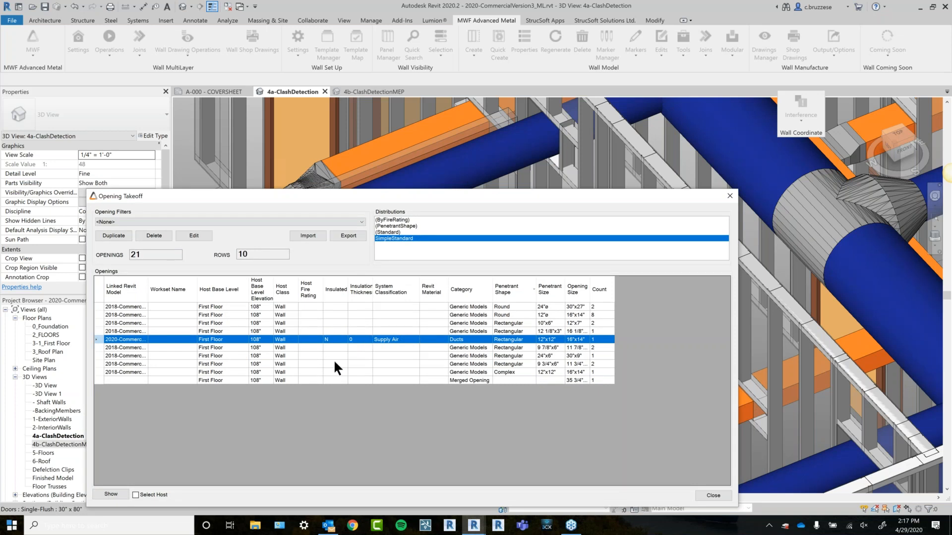
left_click_drag(374, 286, 391, 286)
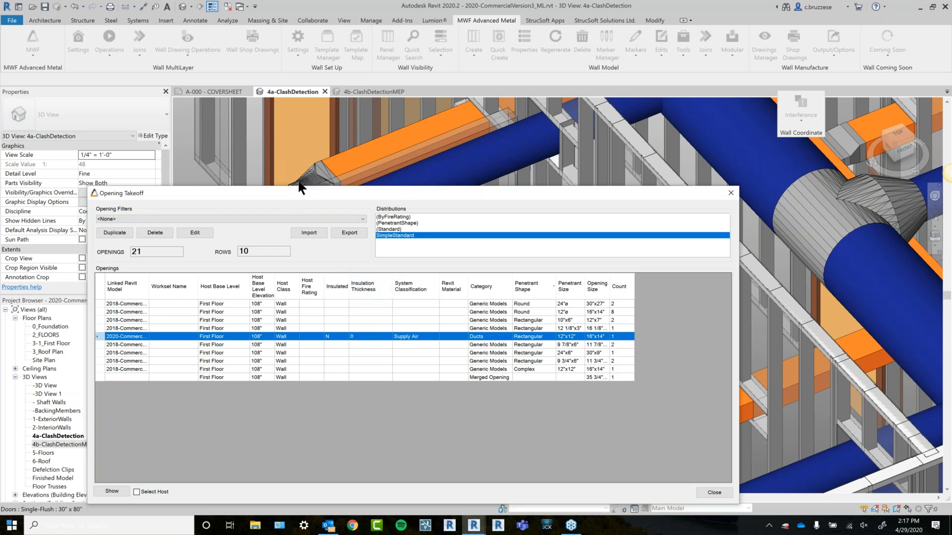
left_click_drag(293, 194, 299, 150)
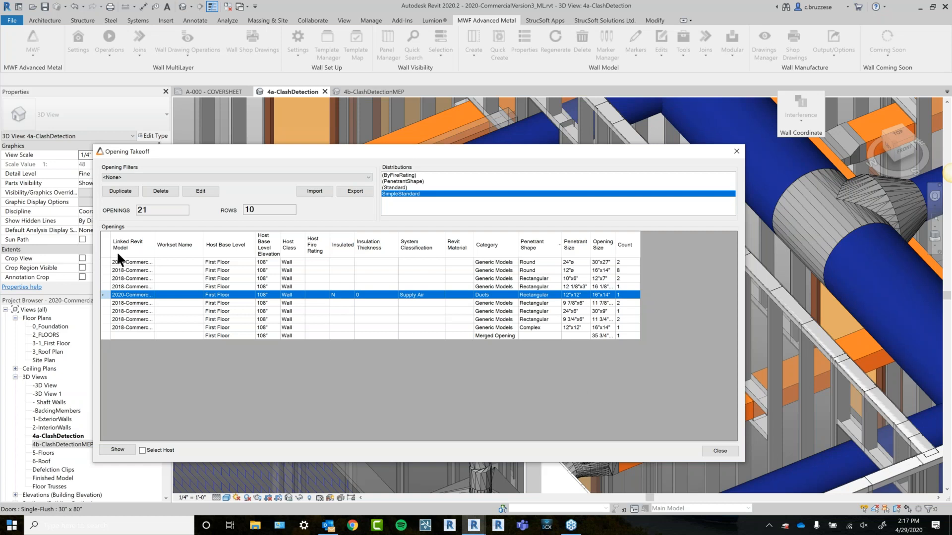
Show the 24" round Generic Models openings from the takeoff, then close the report and its warnings.
left_click(107, 261)
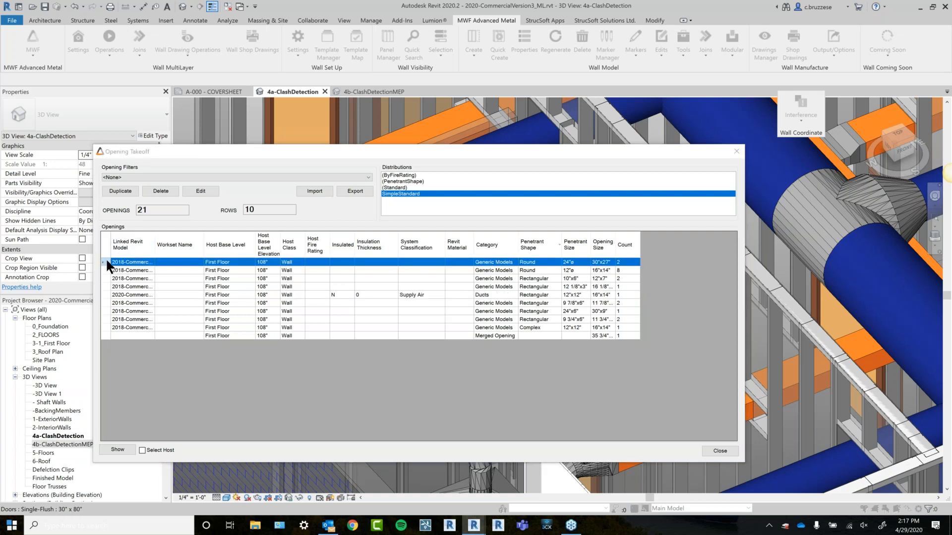
double_click(108, 261)
left_click(499, 270)
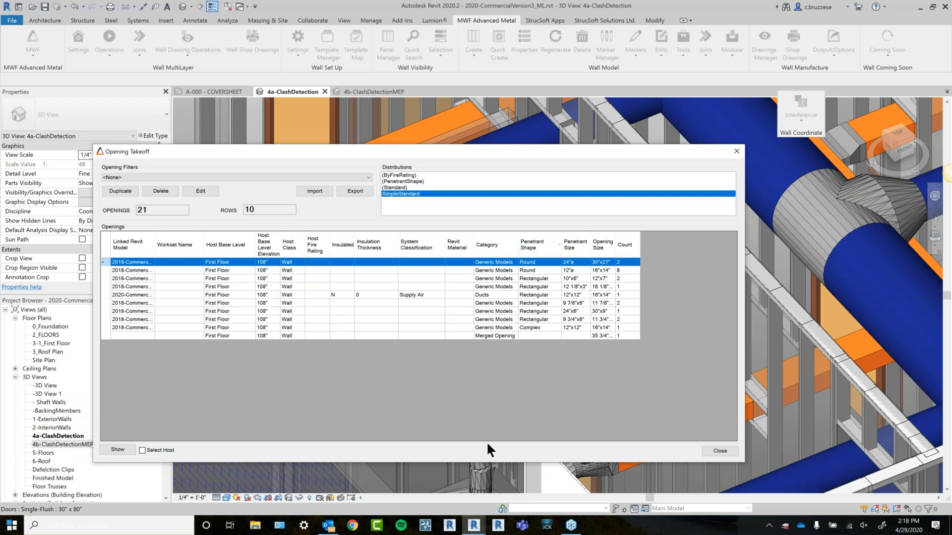
left_click(729, 451)
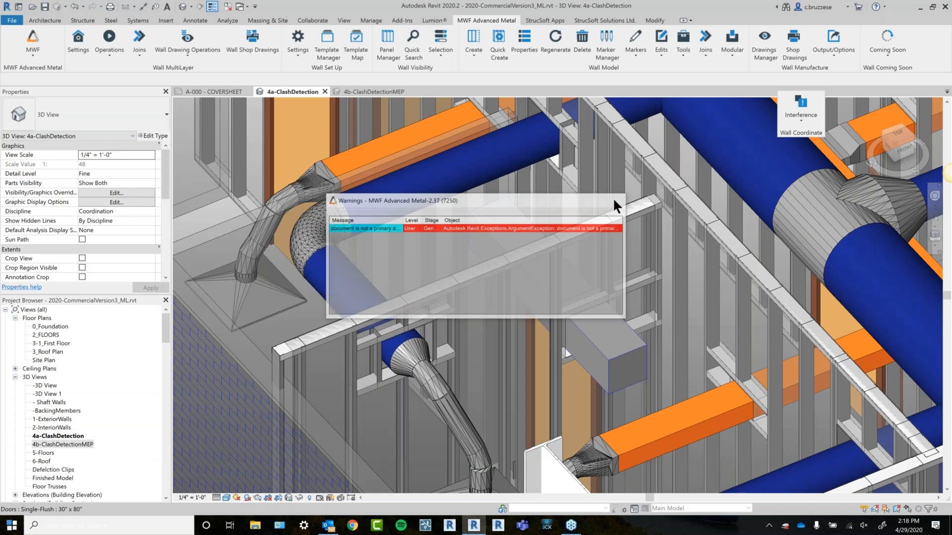
left_click(615, 200)
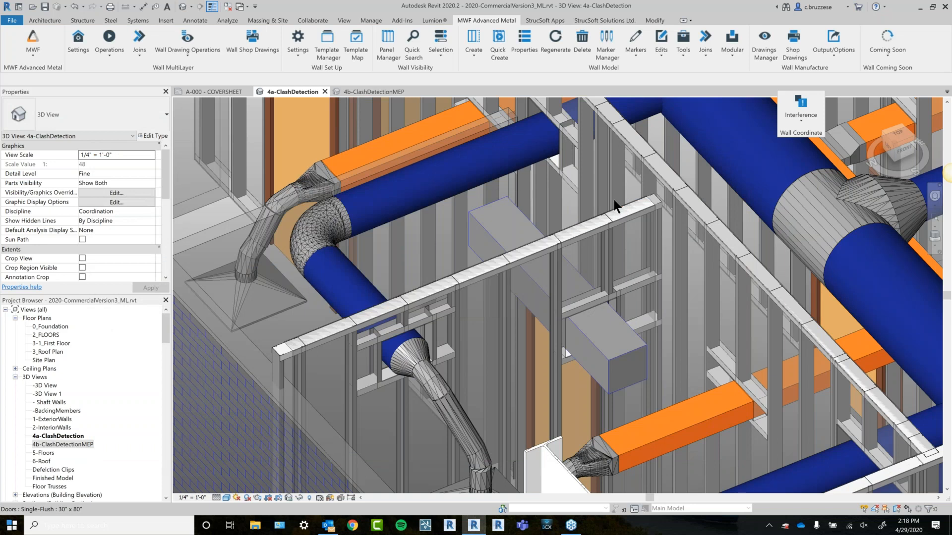
Switch to the 4b-ClashDetectionMEP view and bring the pipe running through the wall studs behind the toilet into close view.
left_click(796, 119)
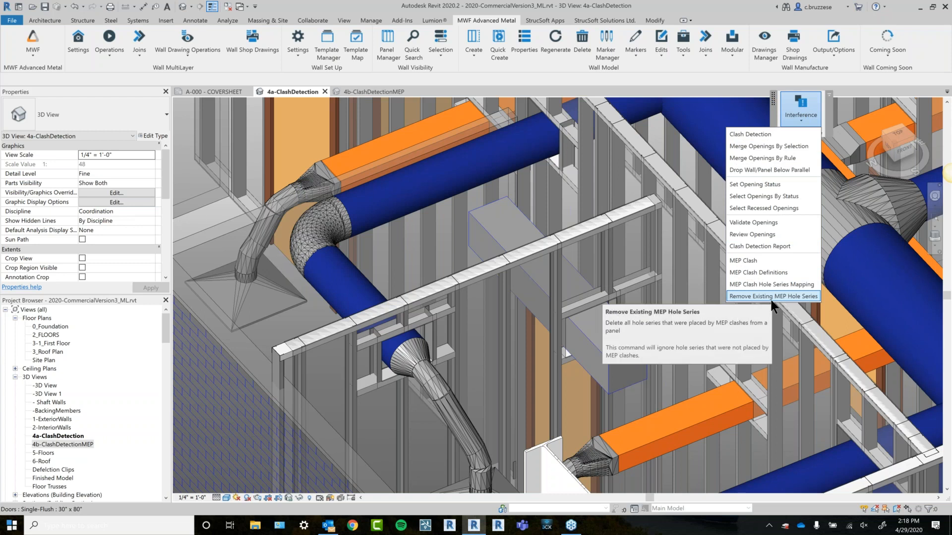
left_click(403, 103)
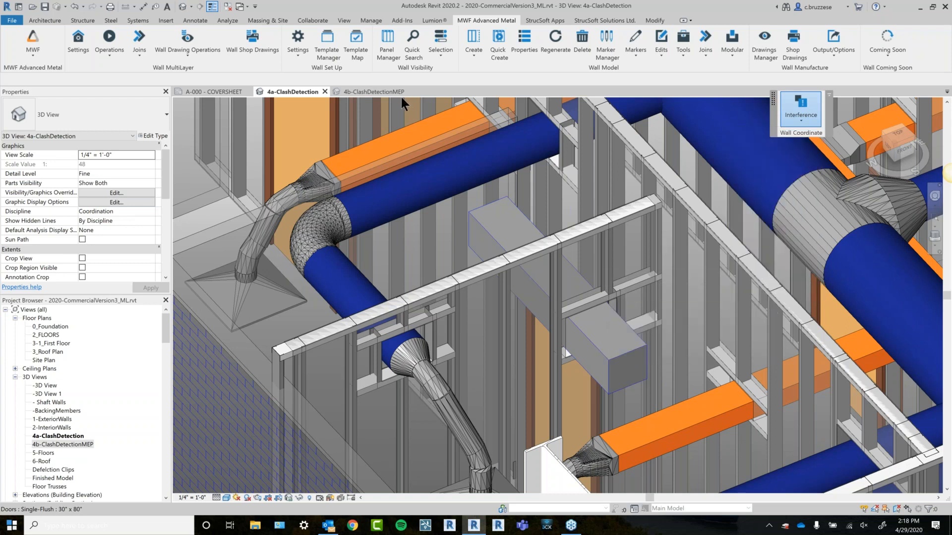
left_click(401, 94)
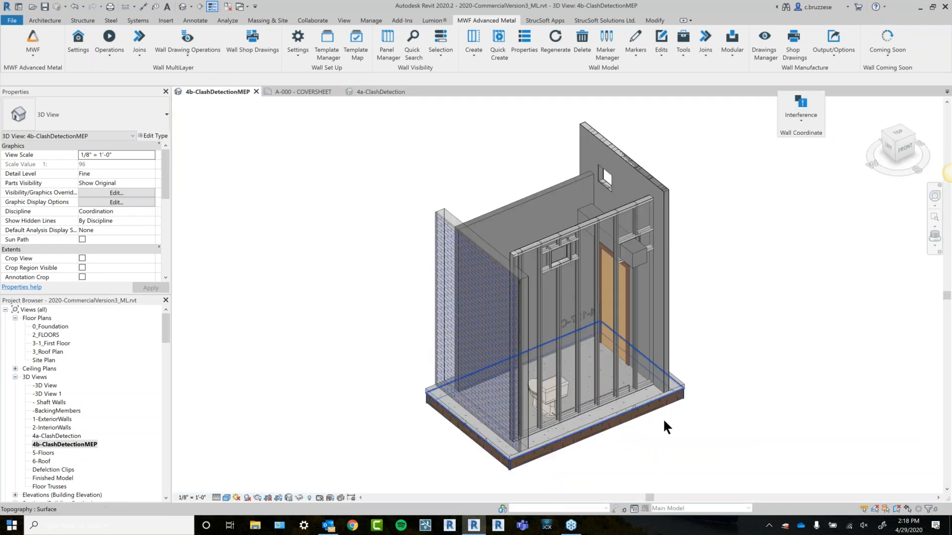
scroll(666, 421, "up", 2)
middle_click_drag(695, 391, 537, 426, "shift")
scroll(537, 426, "up", 3)
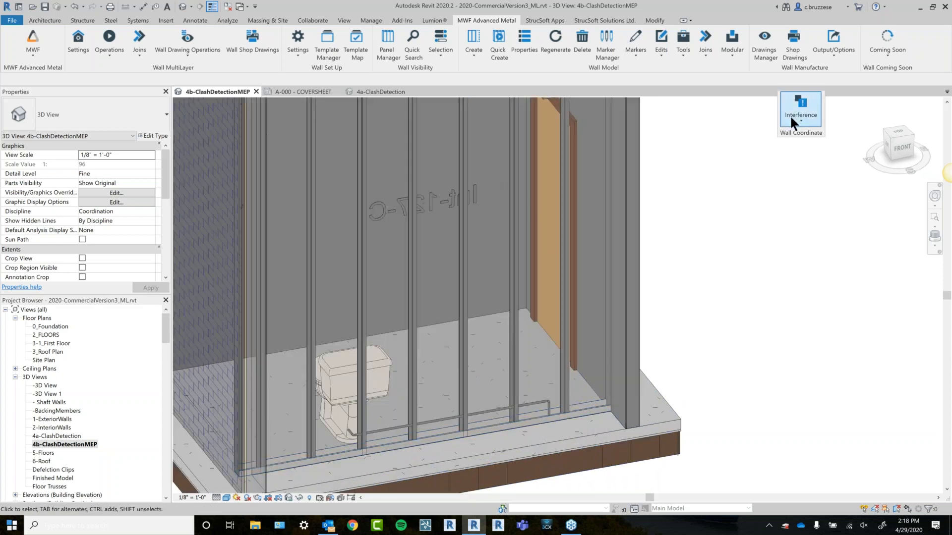
left_click(790, 115)
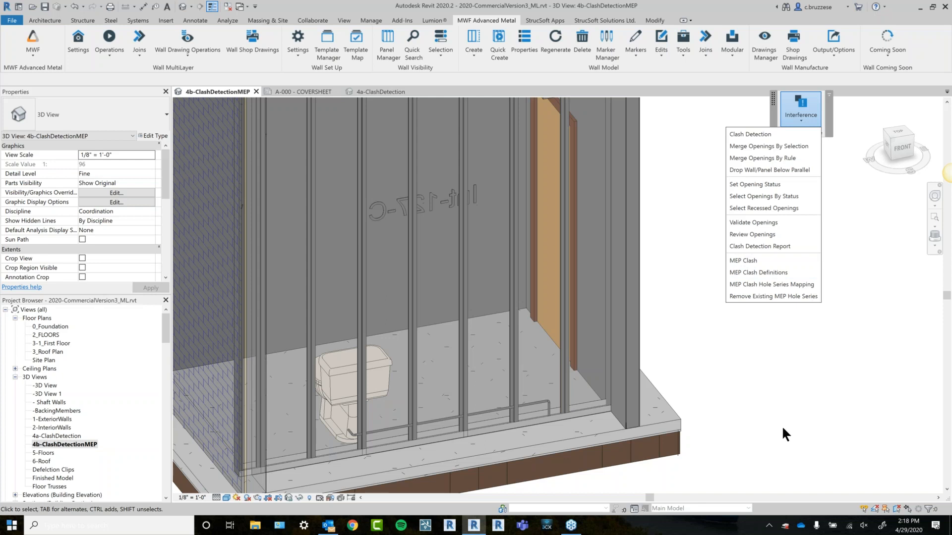
left_click(718, 419)
left_click_drag(686, 375, 700, 323)
middle_click_drag(700, 342, 792, 371, "shift")
scroll(596, 329, "up", 2)
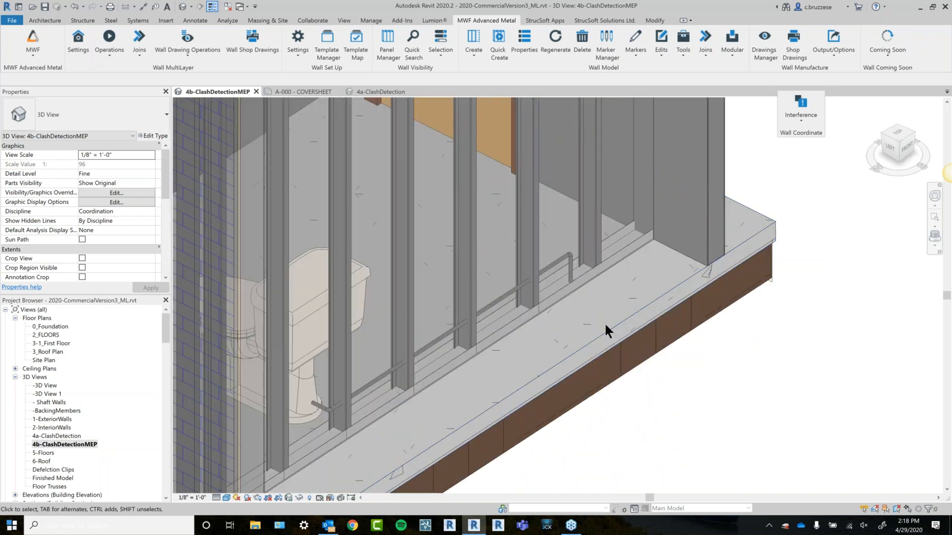
left_click(800, 109)
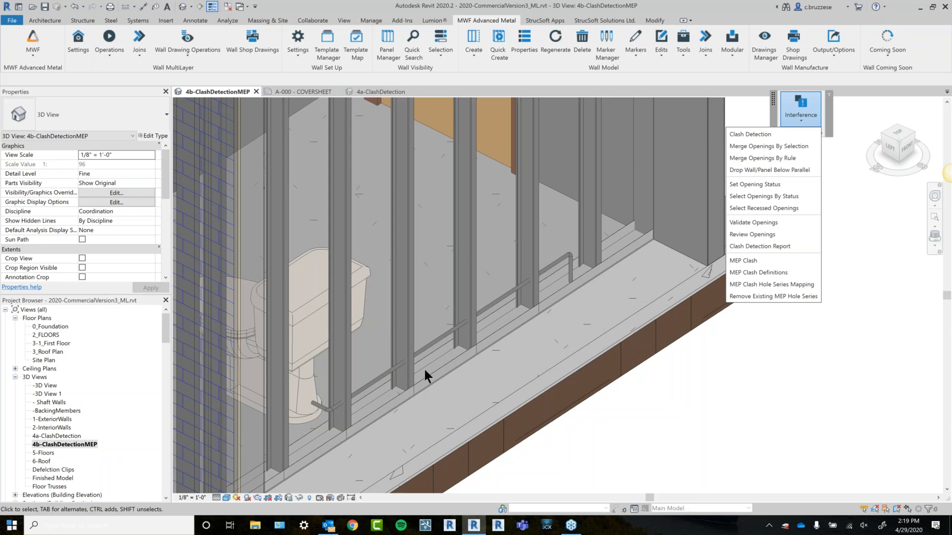
left_click(680, 47)
left_click(681, 49)
left_click(682, 53)
left_click(682, 53)
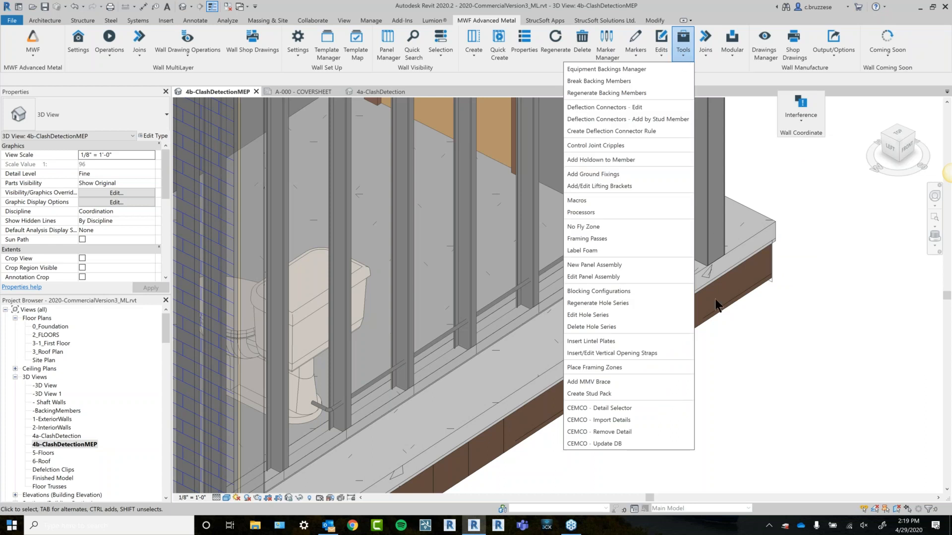
left_click(597, 317)
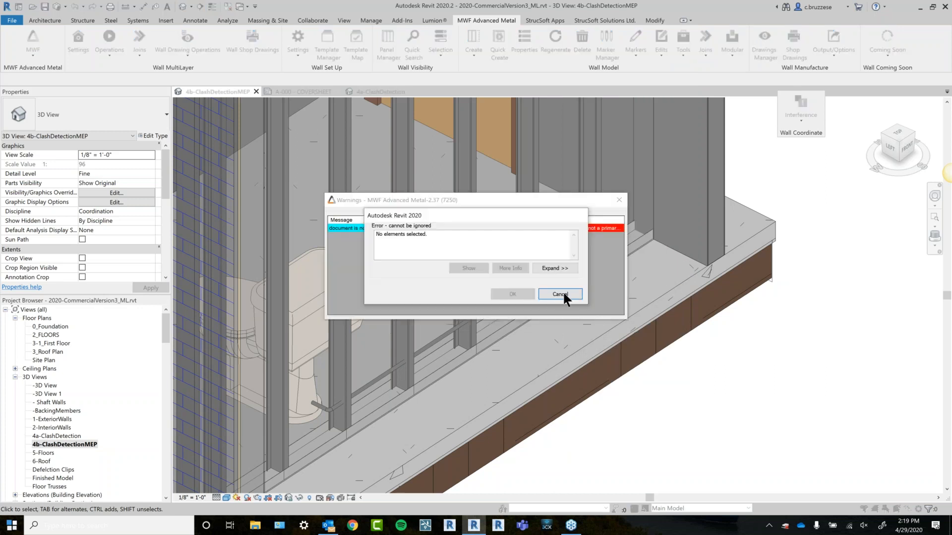
left_click(559, 294)
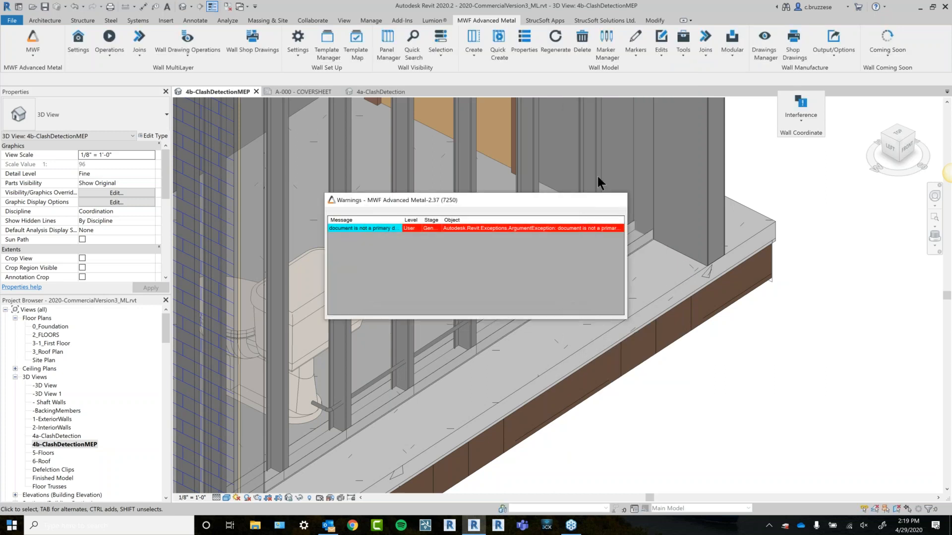
Select the wall stud beside the end of the pipe, open Edit Hole Series for it, and enlarge the dialog.
left_click(596, 176)
left_click(683, 45)
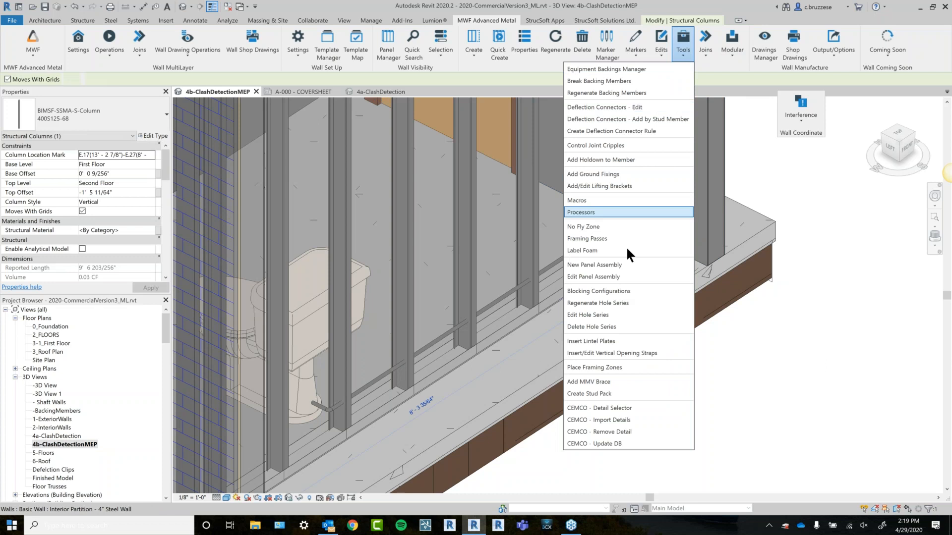
left_click(596, 315)
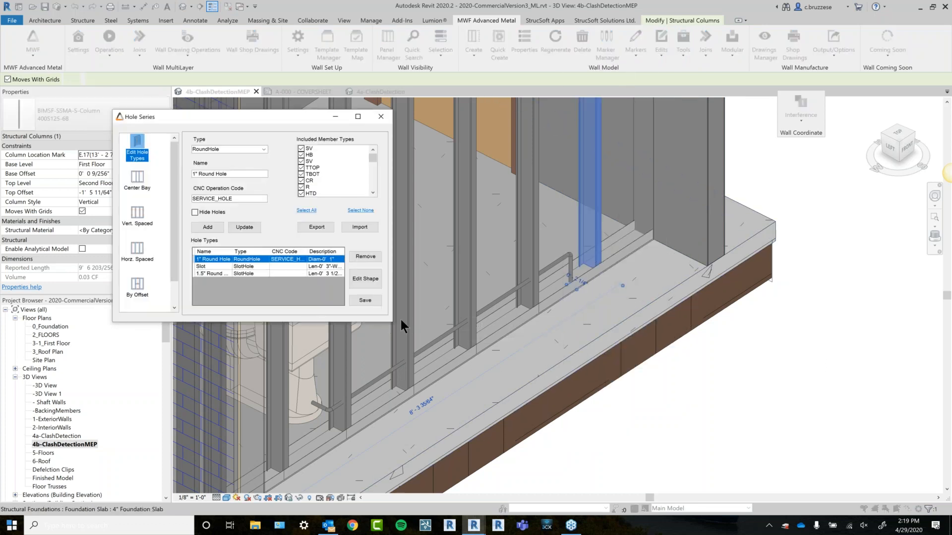
left_click_drag(391, 322, 492, 337)
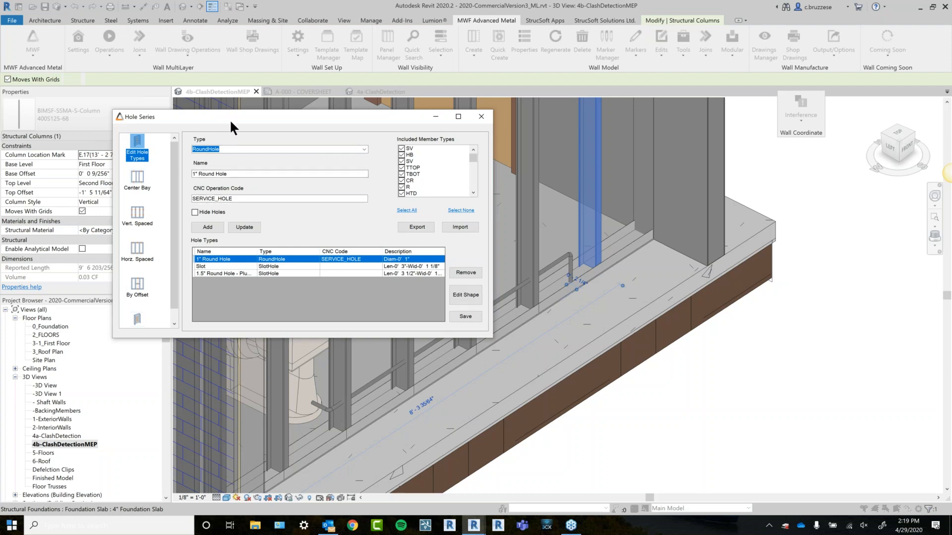
left_click_drag(230, 119, 257, 122)
left_click_drag(519, 340, 541, 362)
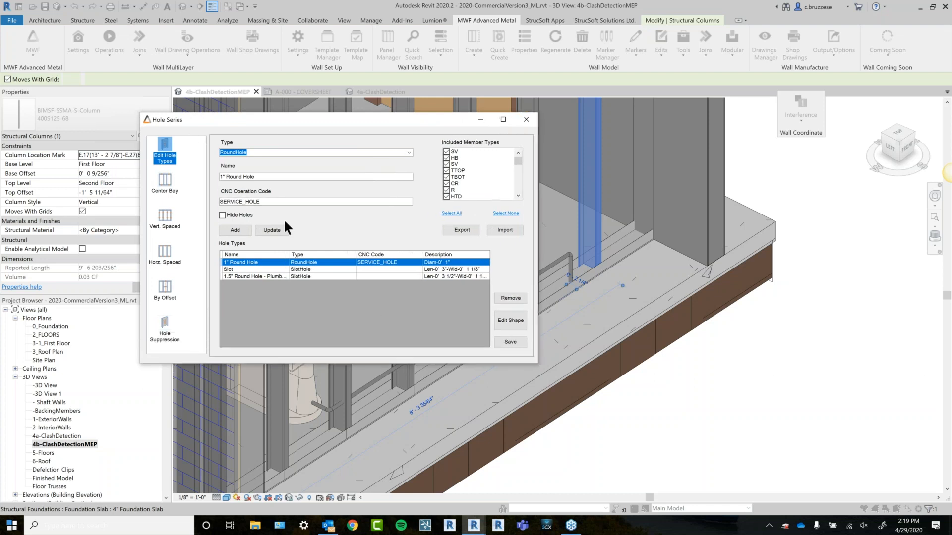
Review the 1" Round Hole, Slot and 1.5" Round Hole - Plumbing hole types, widening the Name column to read it fully.
left_click_drag(276, 203, 208, 221)
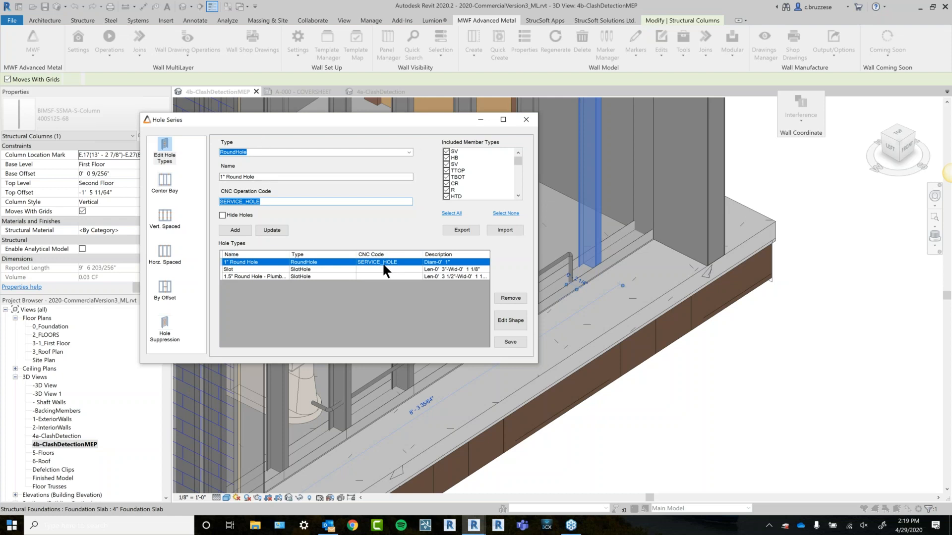
left_click(258, 270)
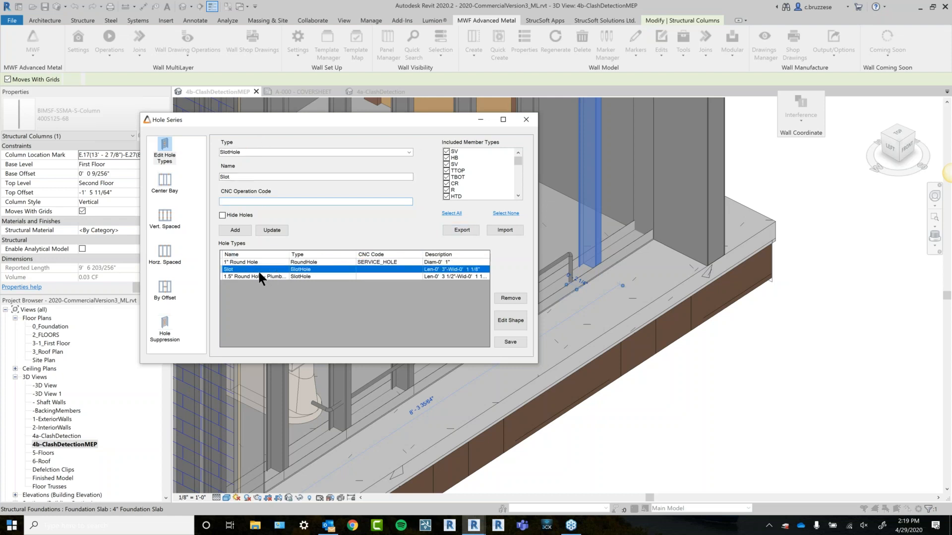
left_click(249, 276)
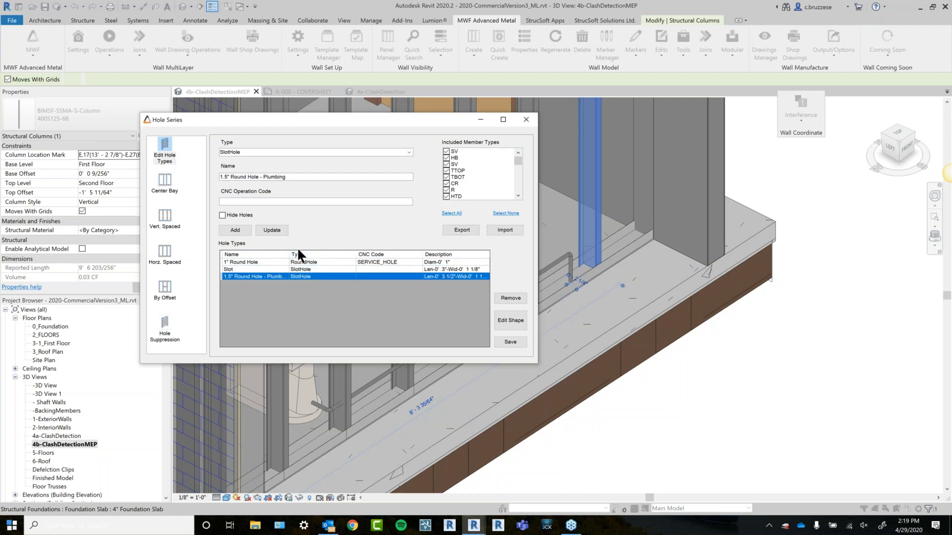
left_click_drag(355, 254, 325, 258)
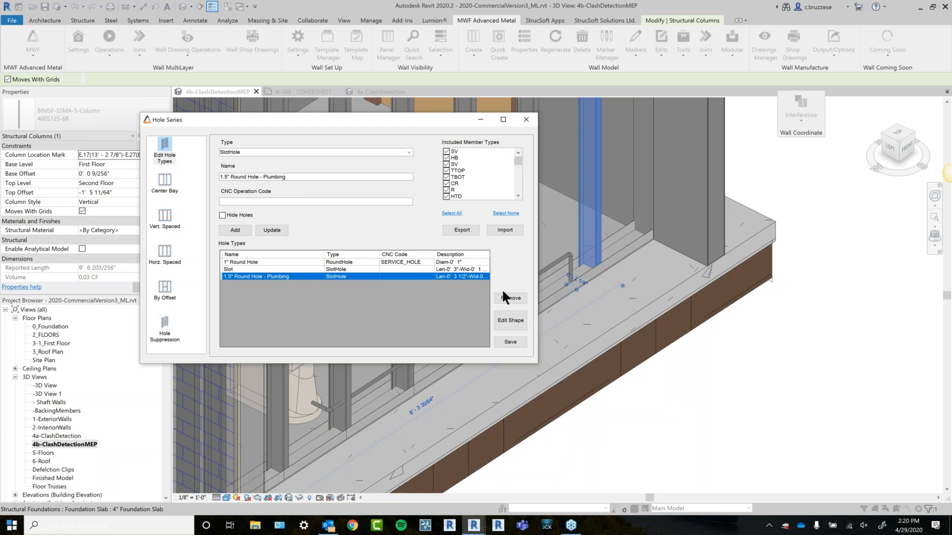
Check the shape settings of the 1.5" Round Hole - Plumbing type, save the hole types, and close the Hole Series and warnings dialogs.
left_click(510, 322)
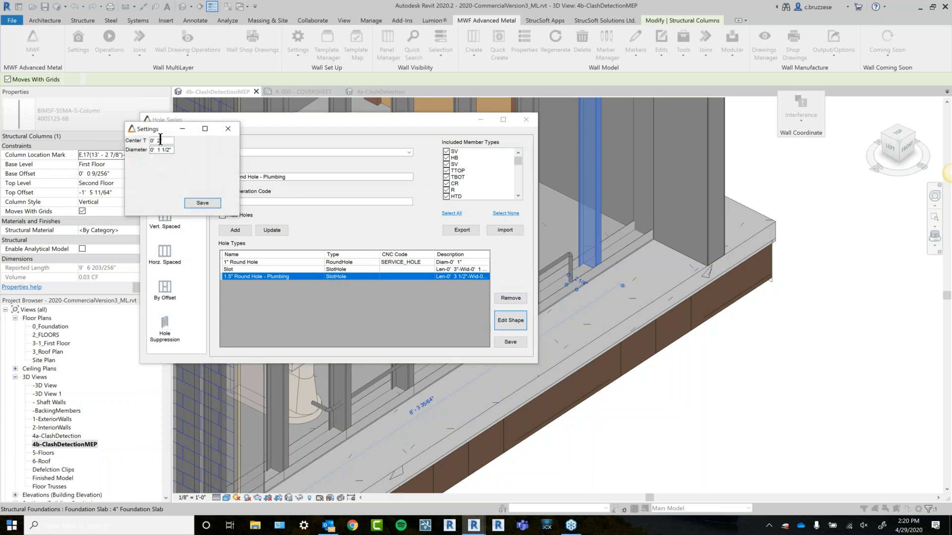
left_click_drag(159, 129, 276, 167)
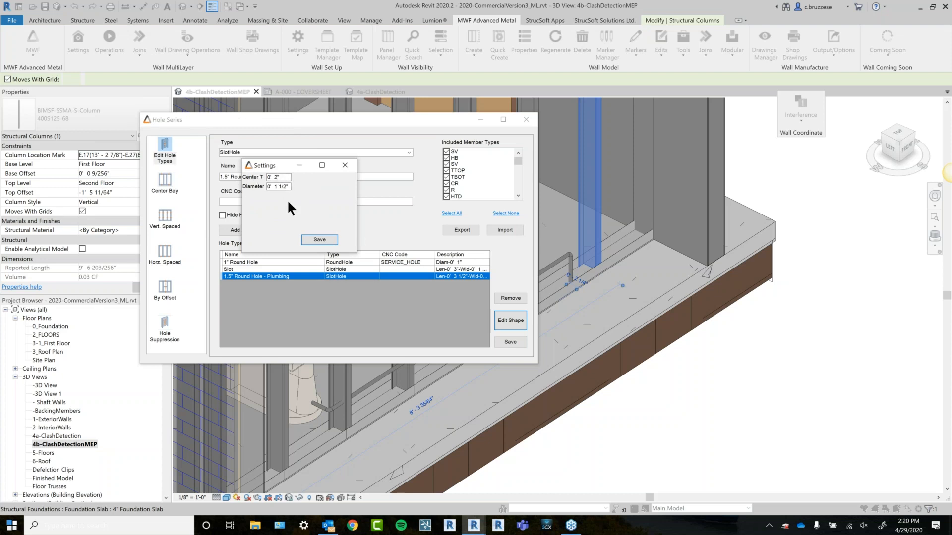
left_click(347, 167)
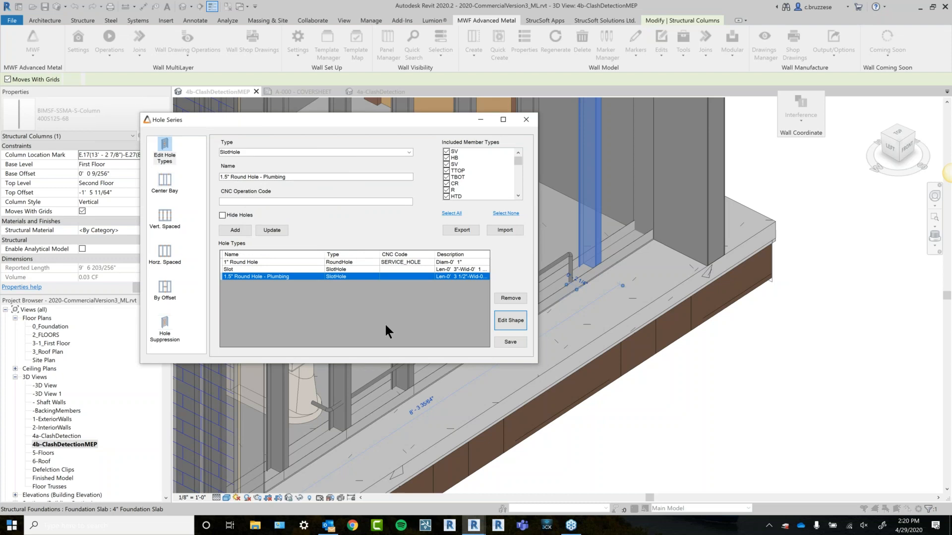
left_click(513, 341)
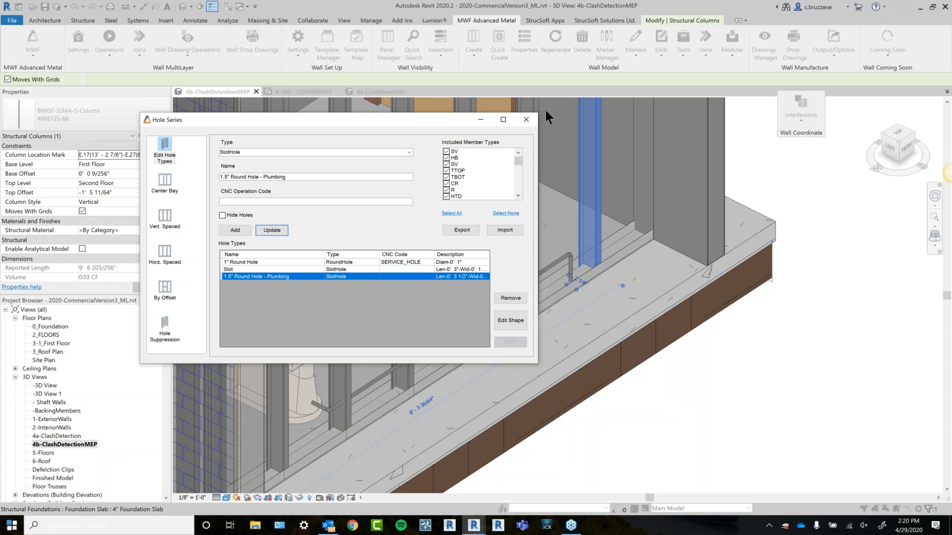
left_click(526, 119)
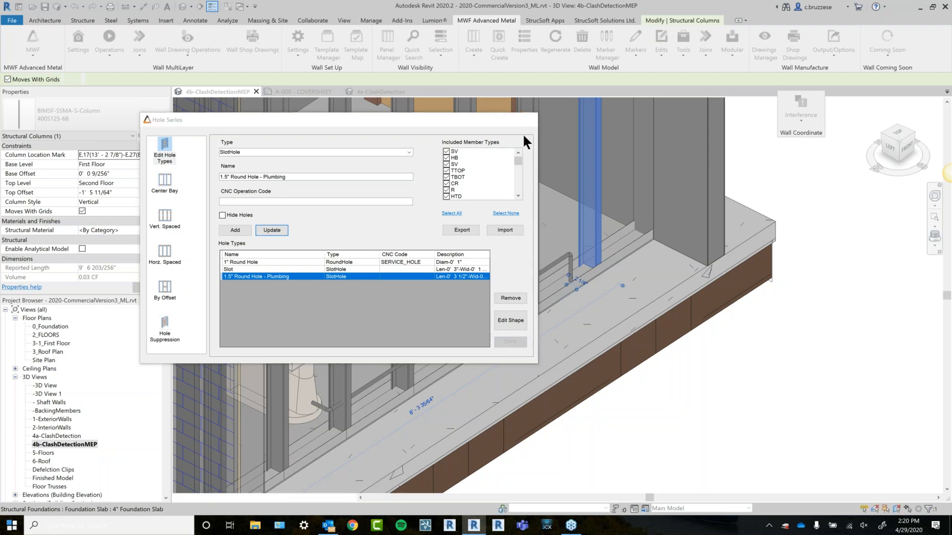
left_click(617, 200)
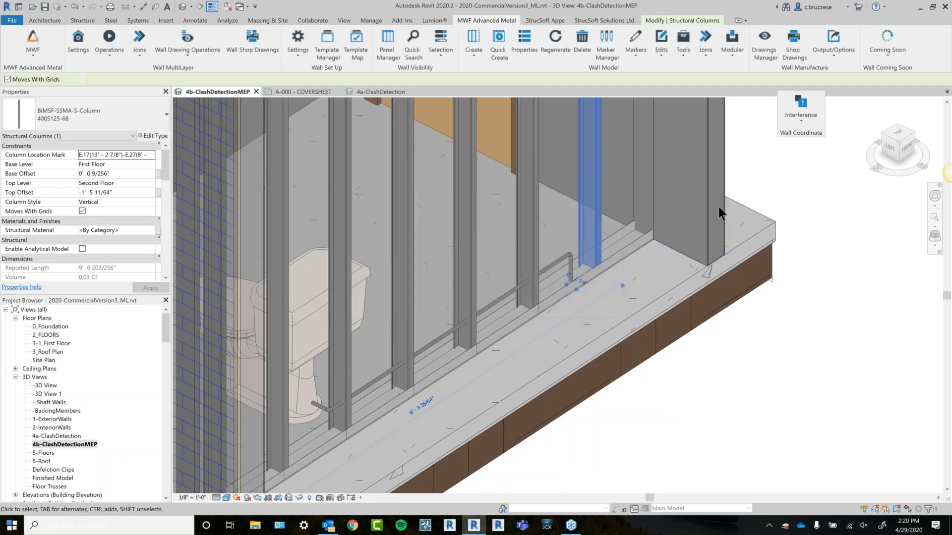
Open MEP Clash Hole Series Mapping, enlarge the dialog, and review the valid categories available alongside Pipes.
left_click(799, 106)
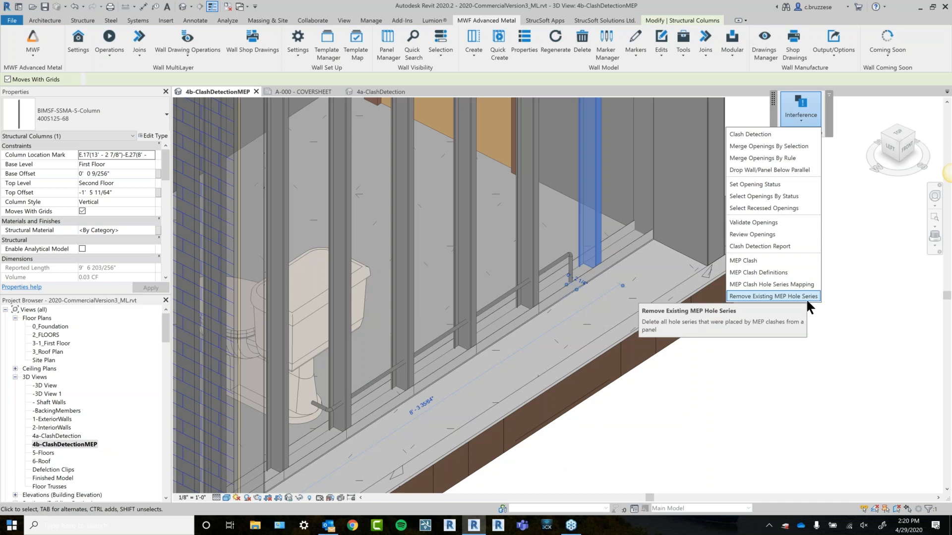
left_click(753, 286)
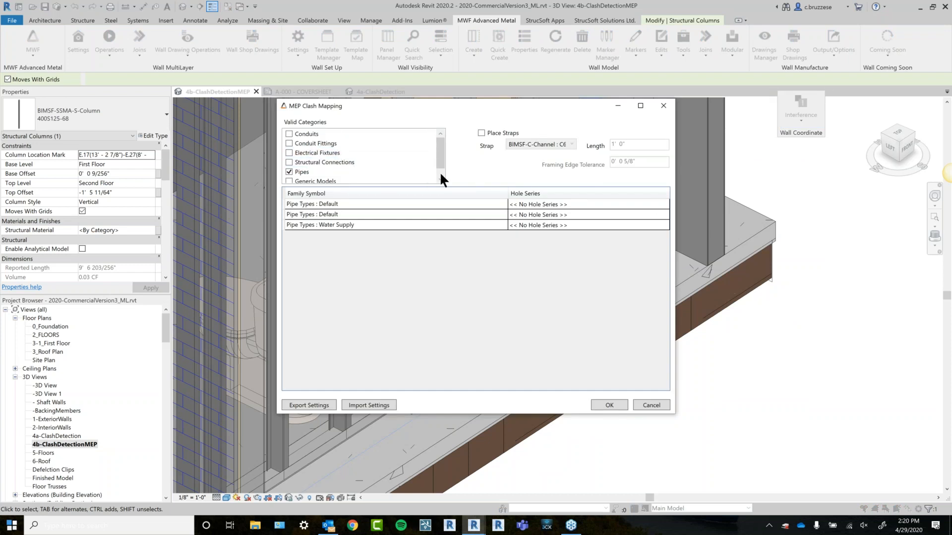
left_click_drag(677, 419, 701, 449)
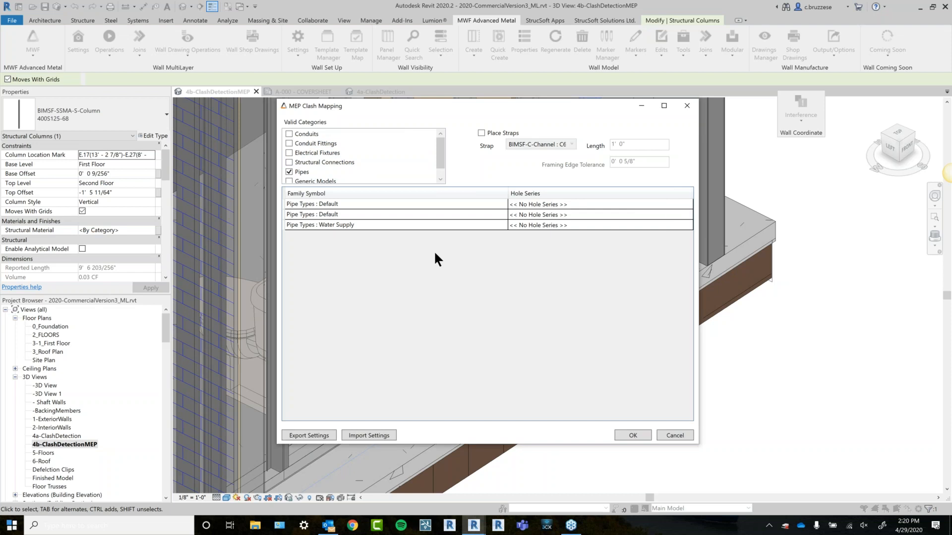
left_click(441, 179)
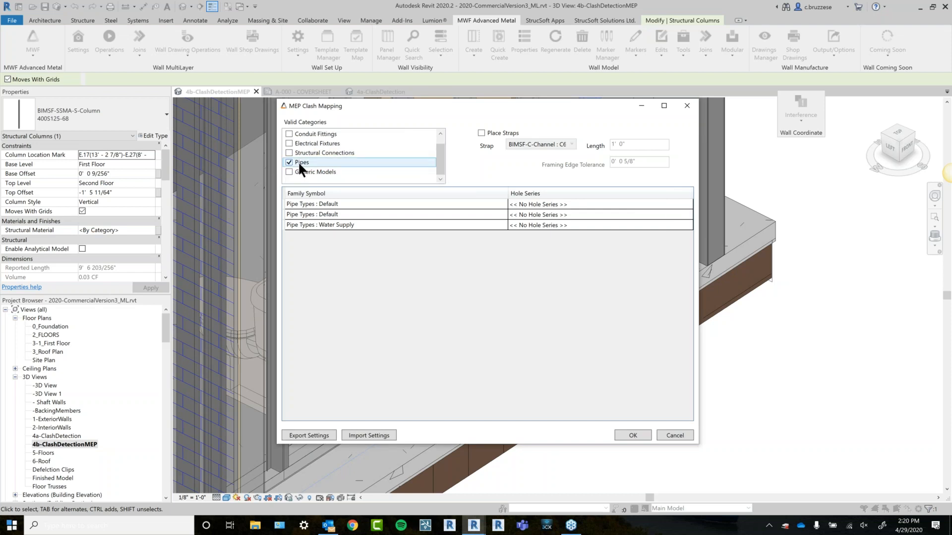
scroll(304, 169, "up", 1)
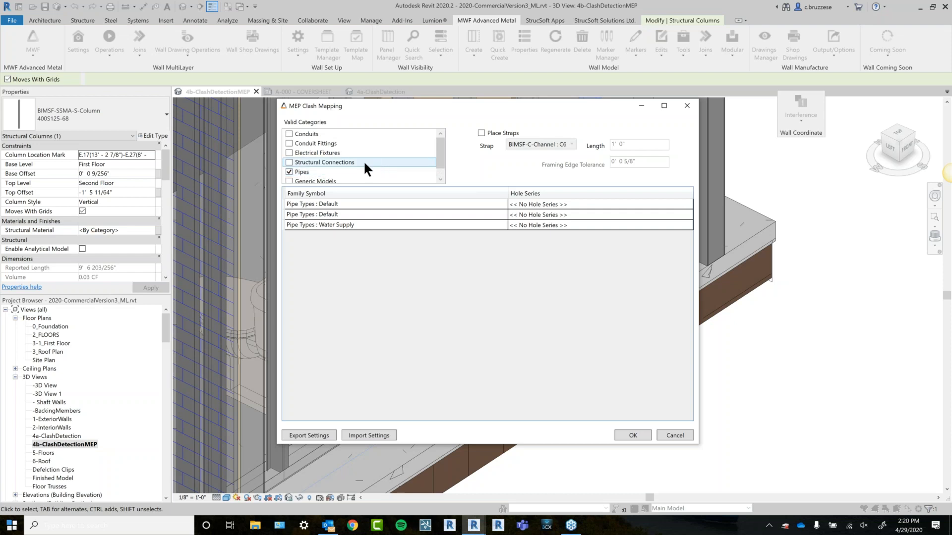
scroll(351, 149, "down", 1)
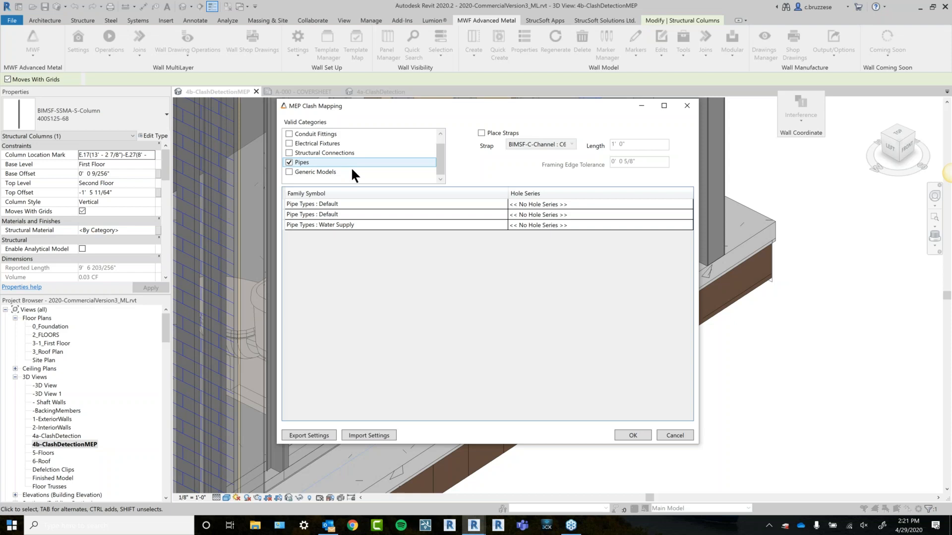
scroll(346, 168, "up", 1)
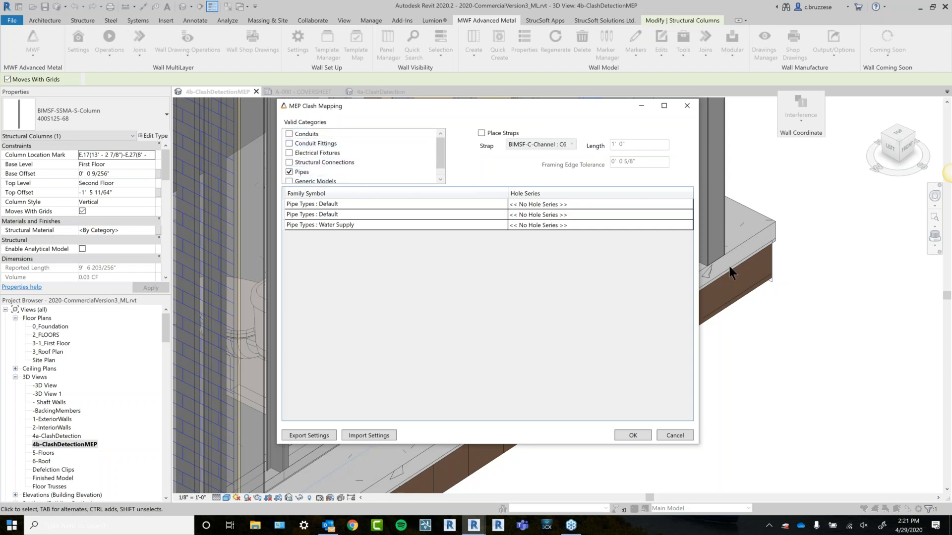
scroll(363, 156, "down", 1)
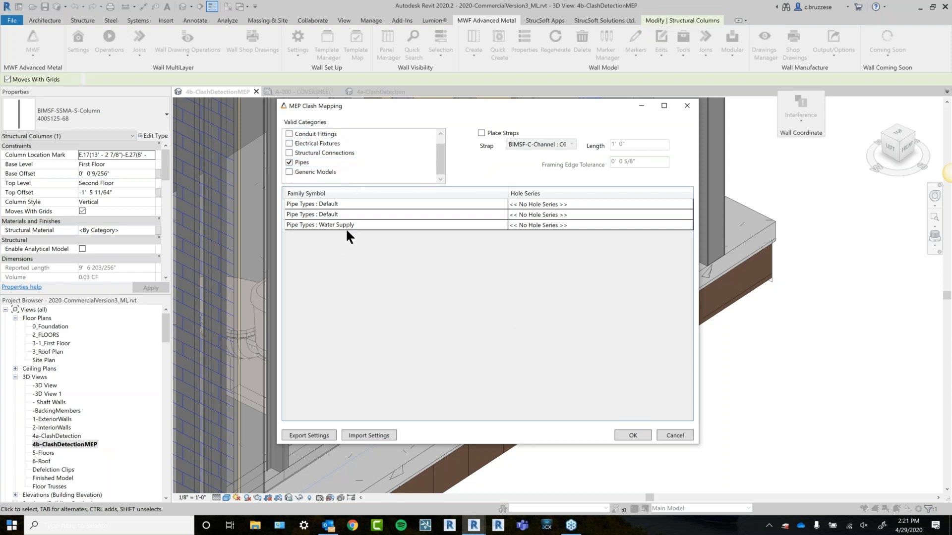
Map the Pipe Types : Water Supply family to the SlotHole - 1.5" Round Hole - Plumbing hole series and save the mapping.
left_click(345, 226)
left_click(545, 225)
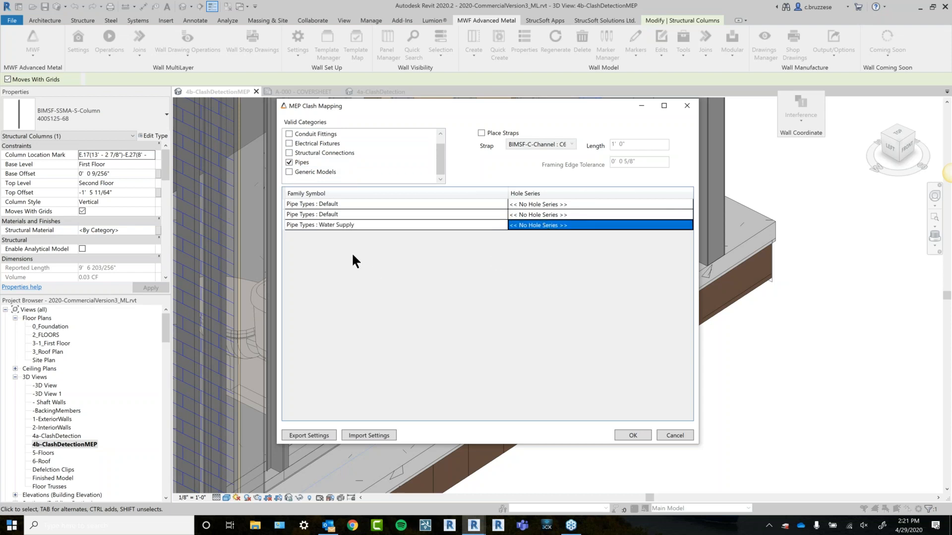
left_click(665, 223)
left_click(664, 223)
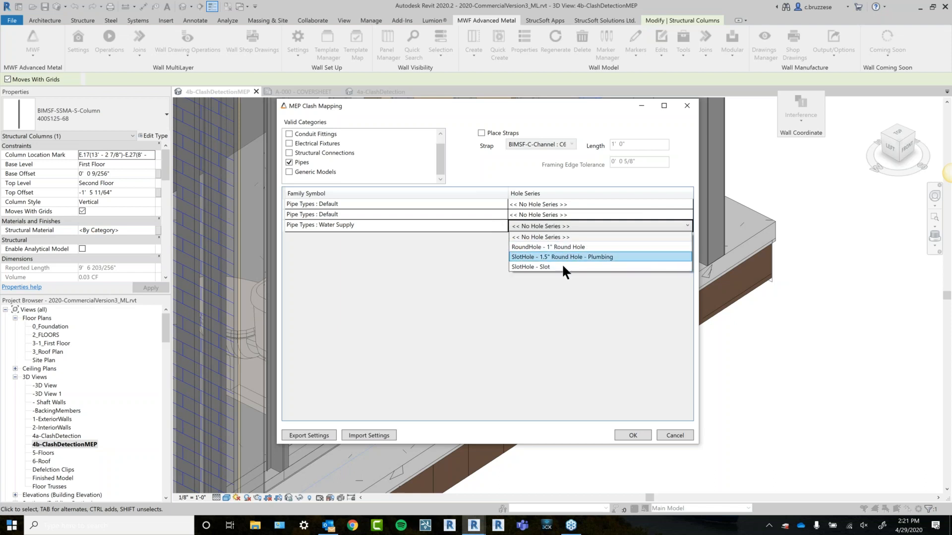
left_click(592, 262)
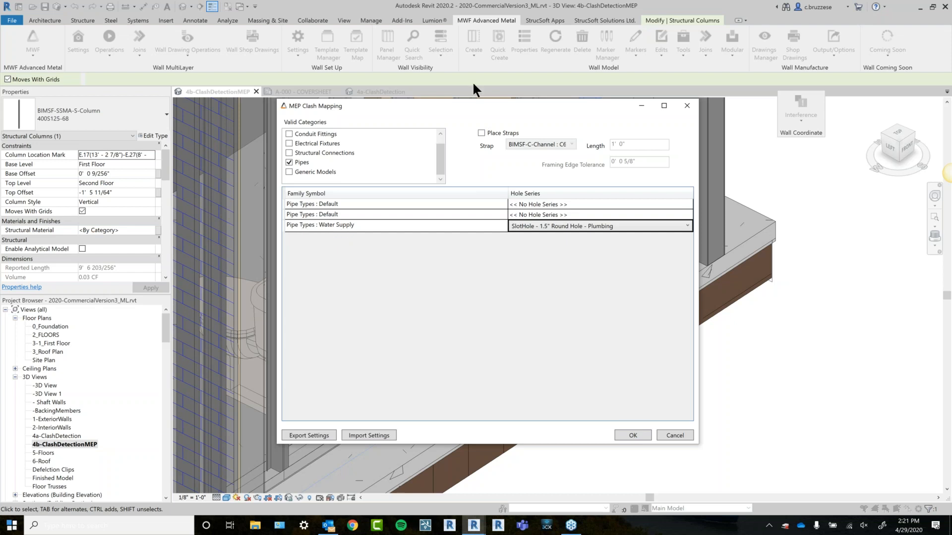
left_click_drag(495, 110, 579, 99)
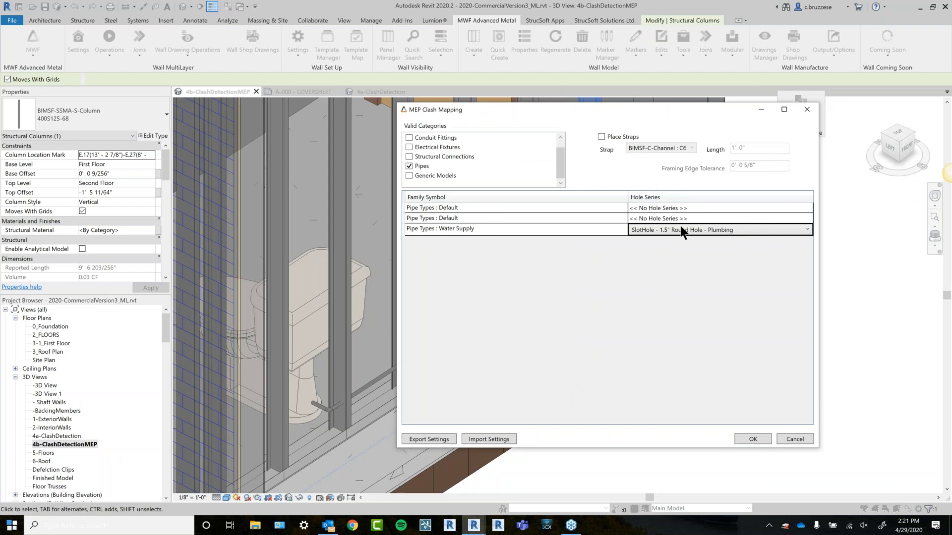
left_click(750, 439)
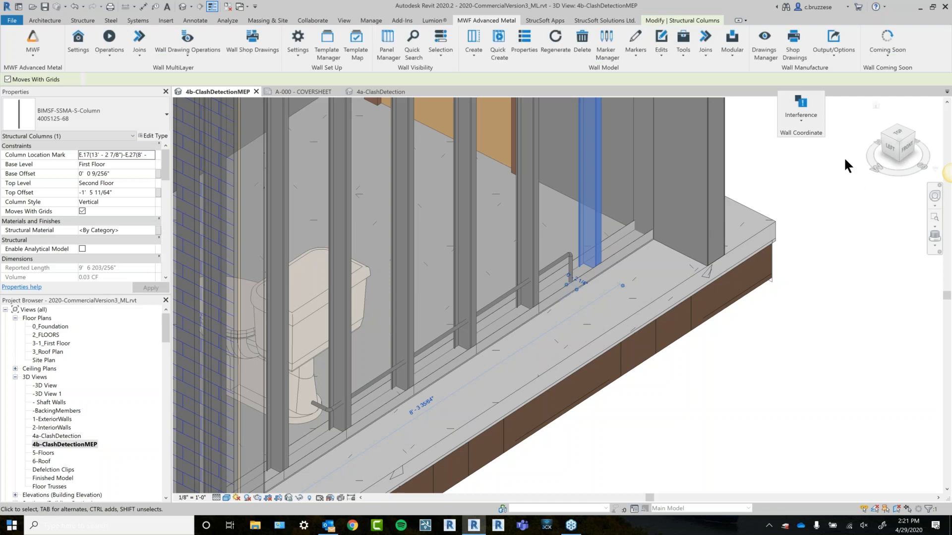
Add a new clash operation named Water-Pipes in MEP Clash Definitions.
left_click(801, 115)
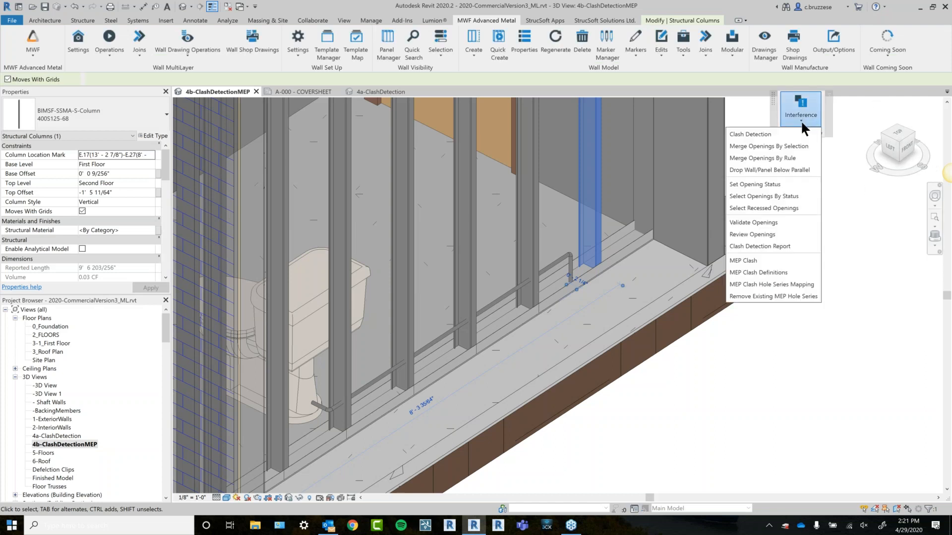
left_click(766, 273)
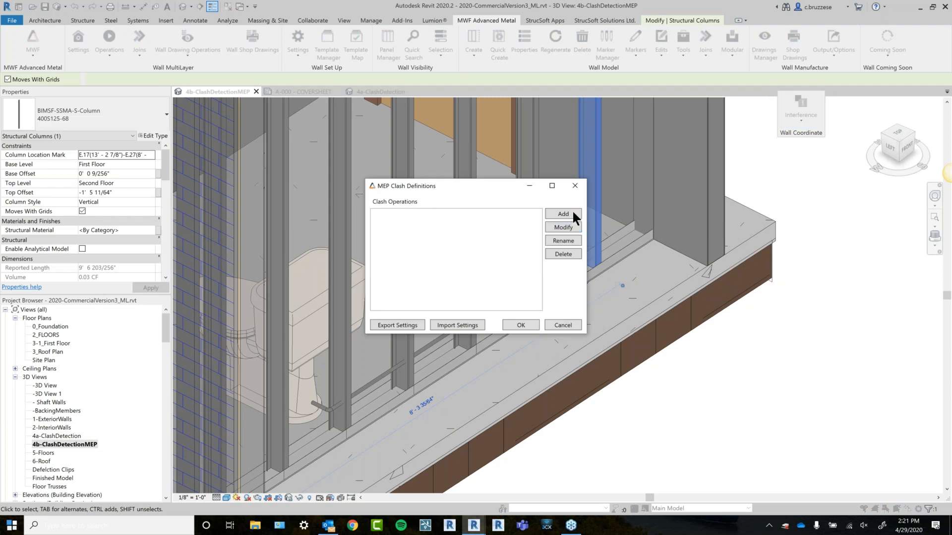
left_click(563, 241)
left_click_drag(120, 40, 348, 252)
left_click(424, 261)
type("Water-Pipes")
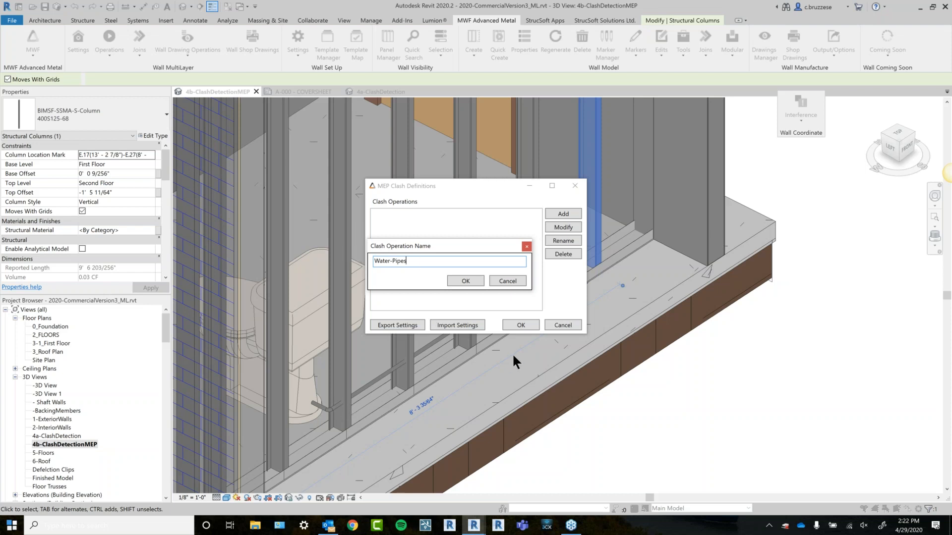
left_click(465, 280)
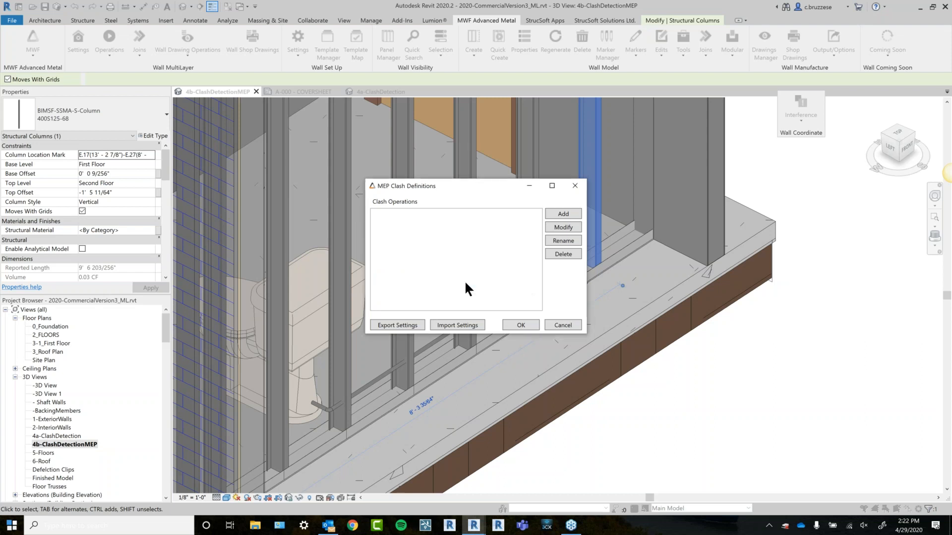
Limit the clashing families to Pipe Types : Water Supply, briefly checking which families the Electrical Fixtures category adds.
left_click_drag(502, 95, 651, 85)
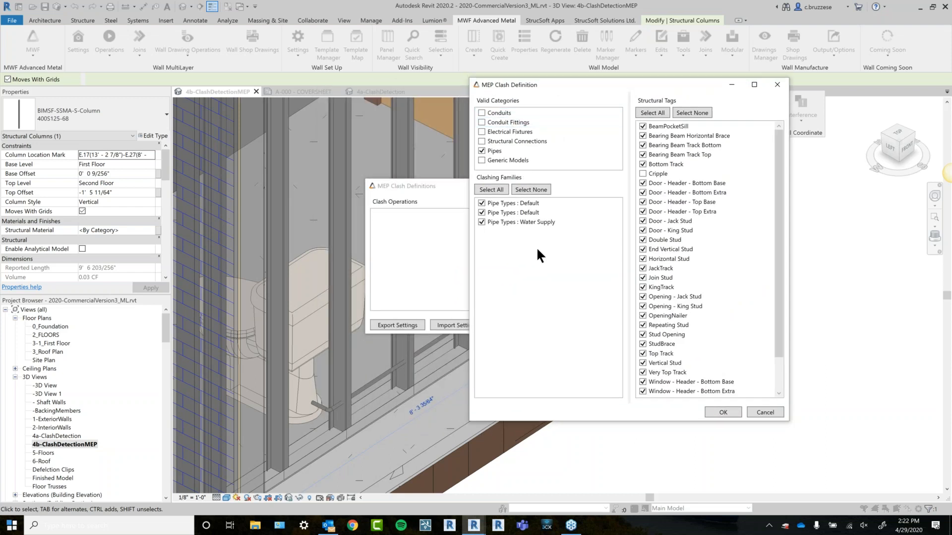
left_click(481, 130)
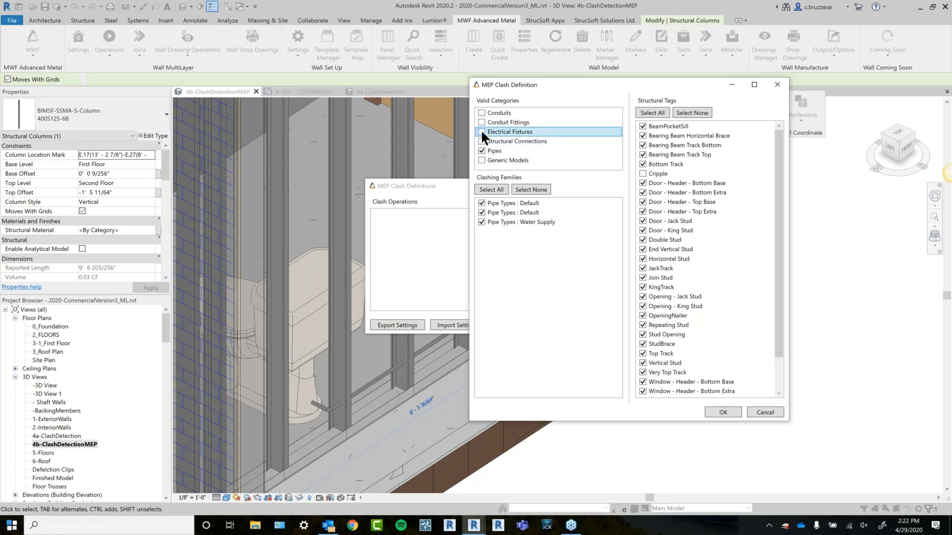
left_click(481, 132)
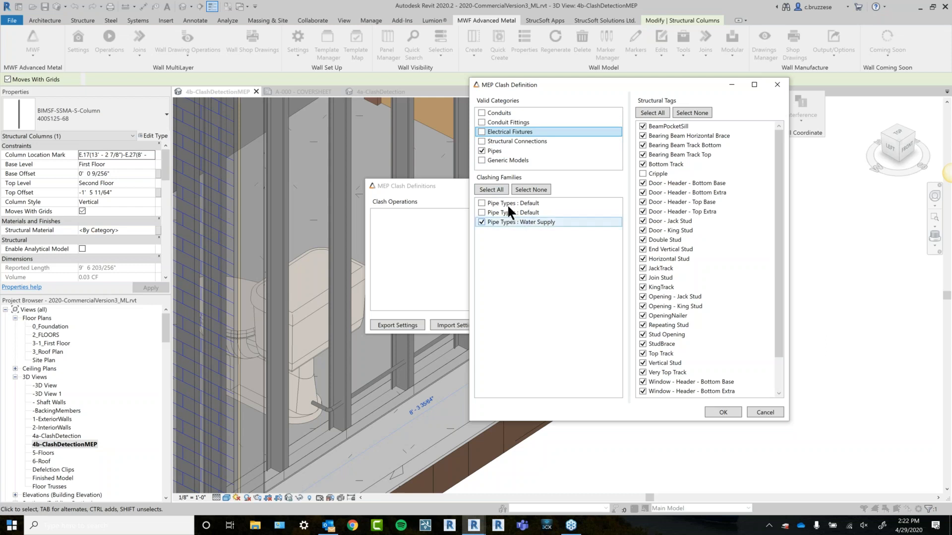
left_click(480, 132)
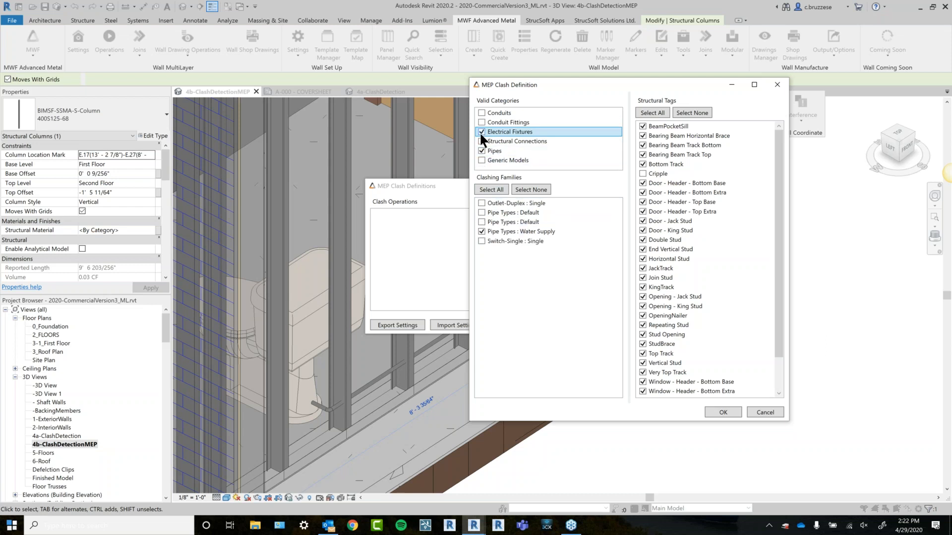
left_click(481, 131)
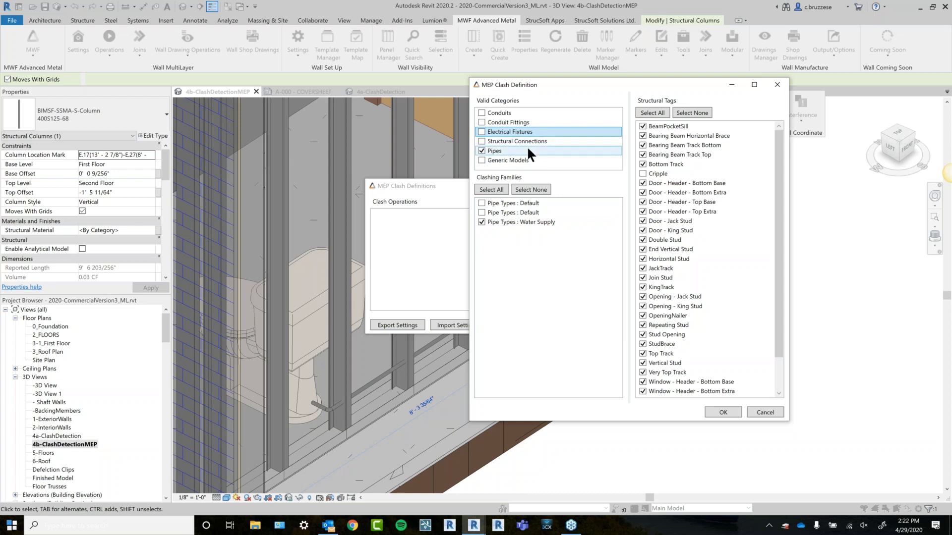
left_click(528, 149)
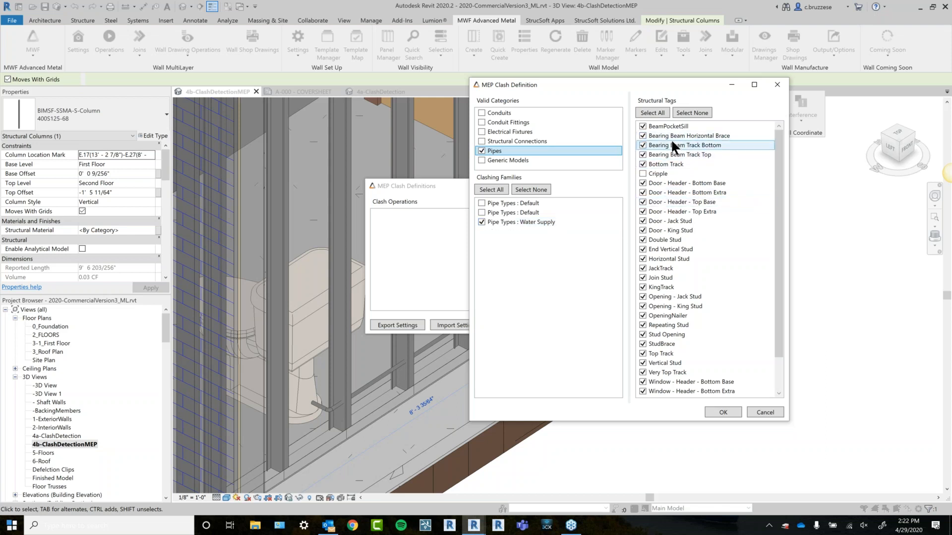
Review the structural tags included in the Water-Pipes clash definition and save the definition.
scroll(702, 213, "down", 2)
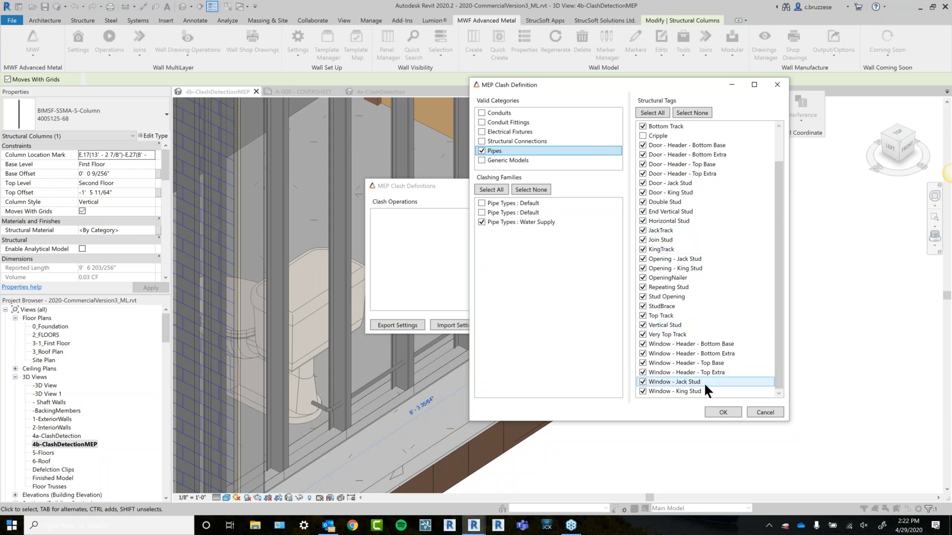
scroll(704, 381, "up", 2)
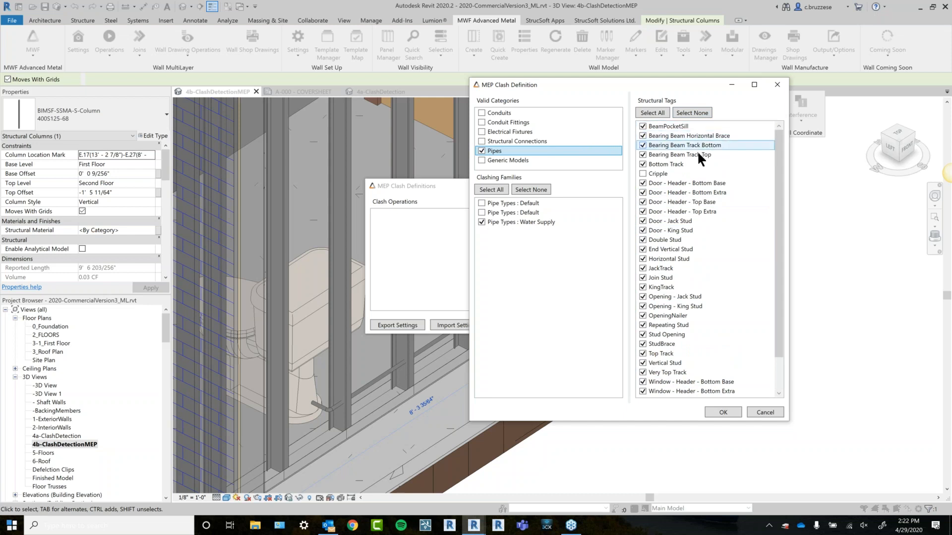
scroll(657, 335, "down", 2)
scroll(657, 335, "up", 2)
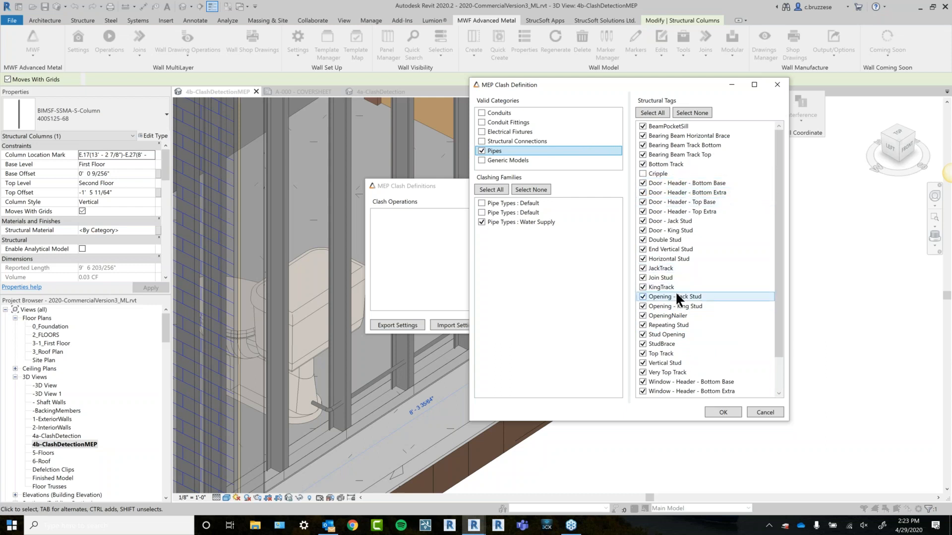
scroll(684, 294, "down", 1)
scroll(691, 299, "up", 1)
left_click(651, 125)
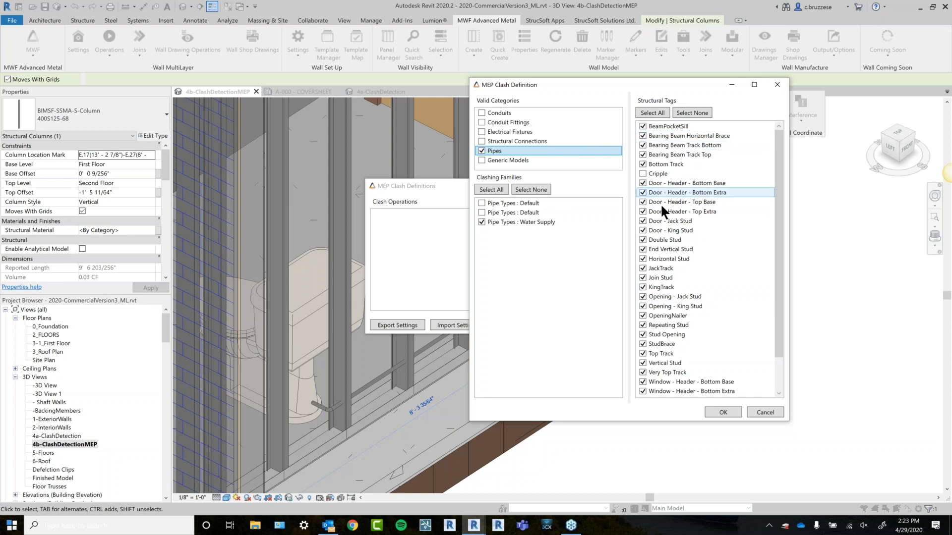
scroll(724, 315, "down", 2)
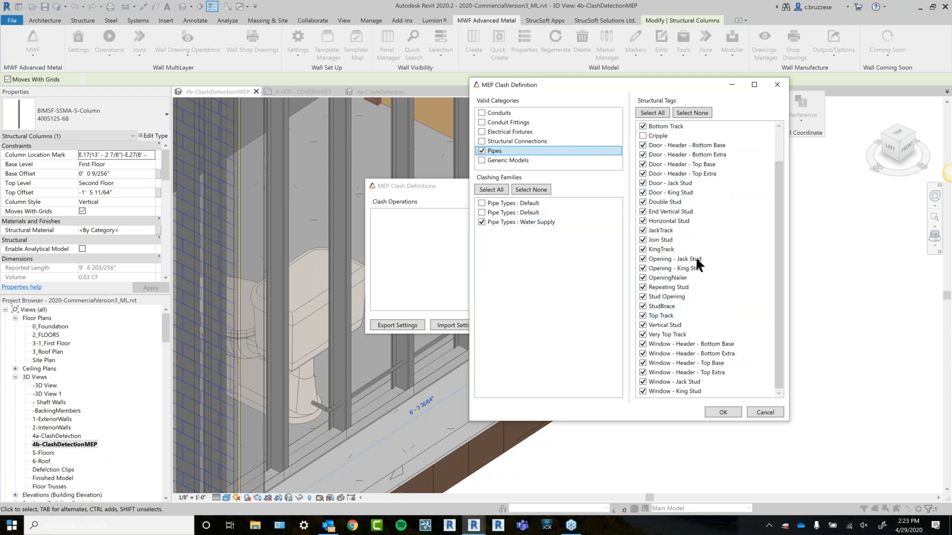
scroll(684, 238, "up", 2)
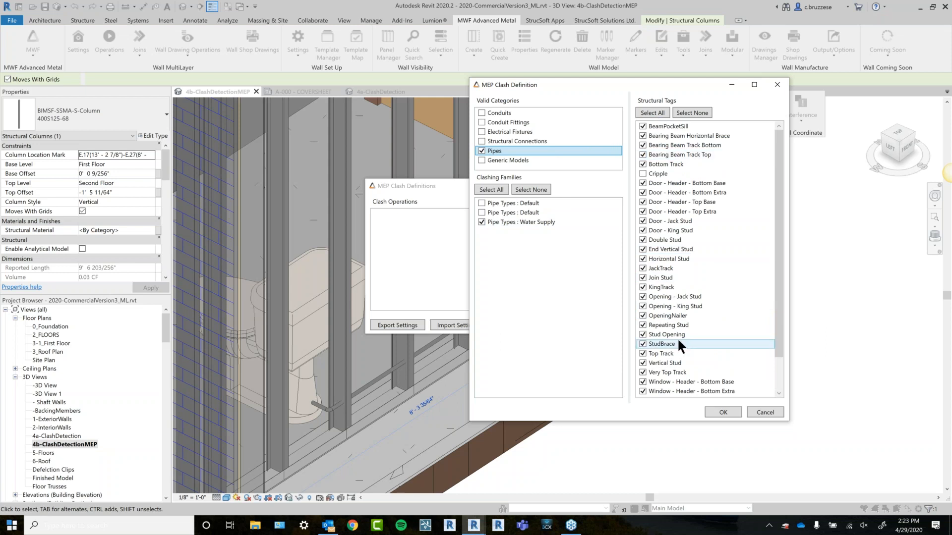
left_click(733, 410)
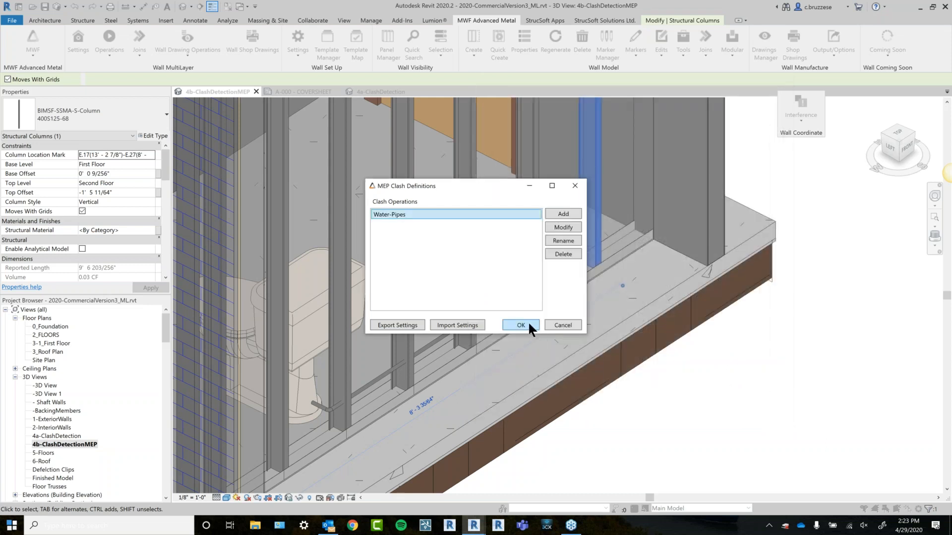
left_click(530, 323)
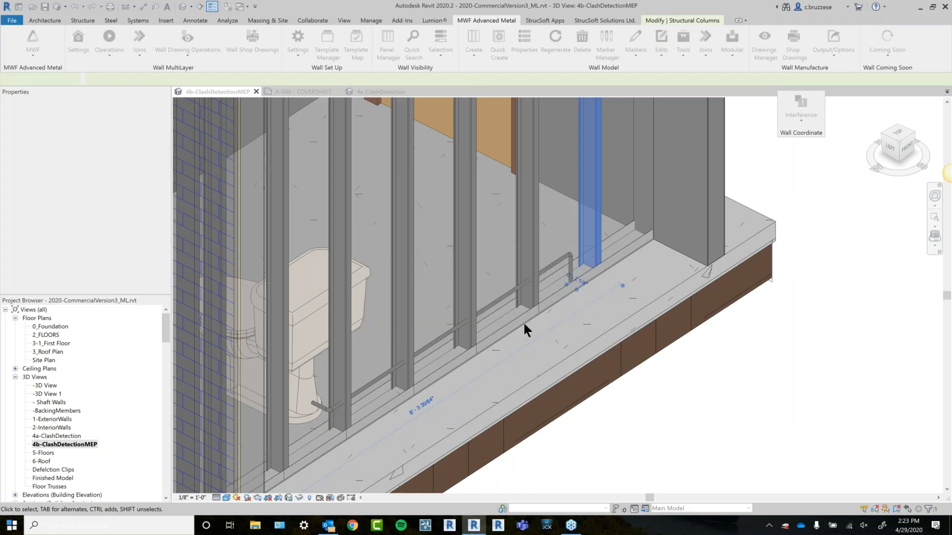
Run MEP Clash with the Water-Pipes operation to punch holes in the studs where the pipe passes through.
left_click(792, 114)
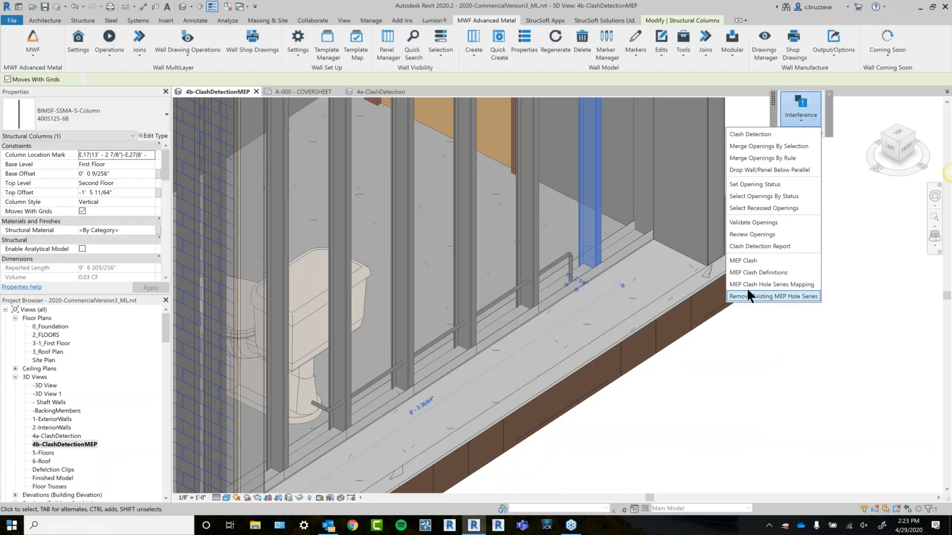
left_click(761, 260)
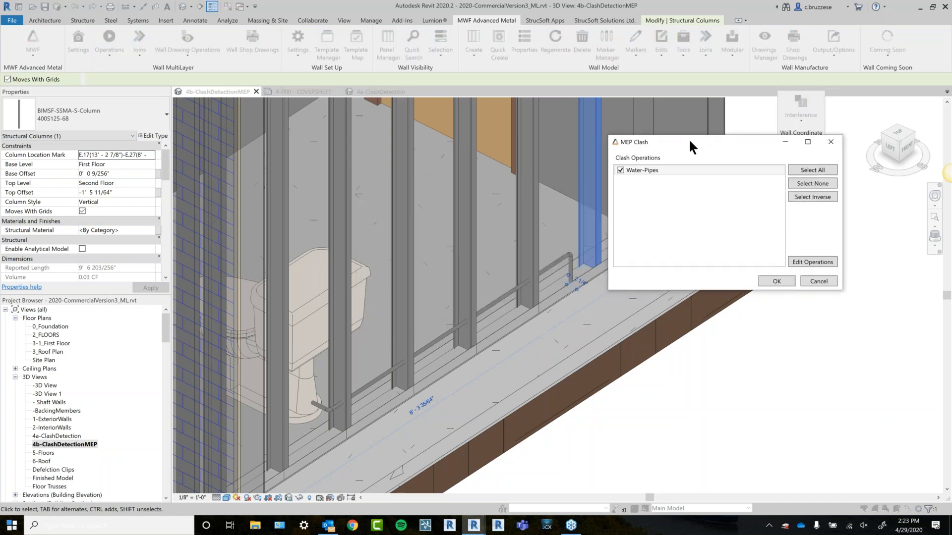
left_click(635, 174)
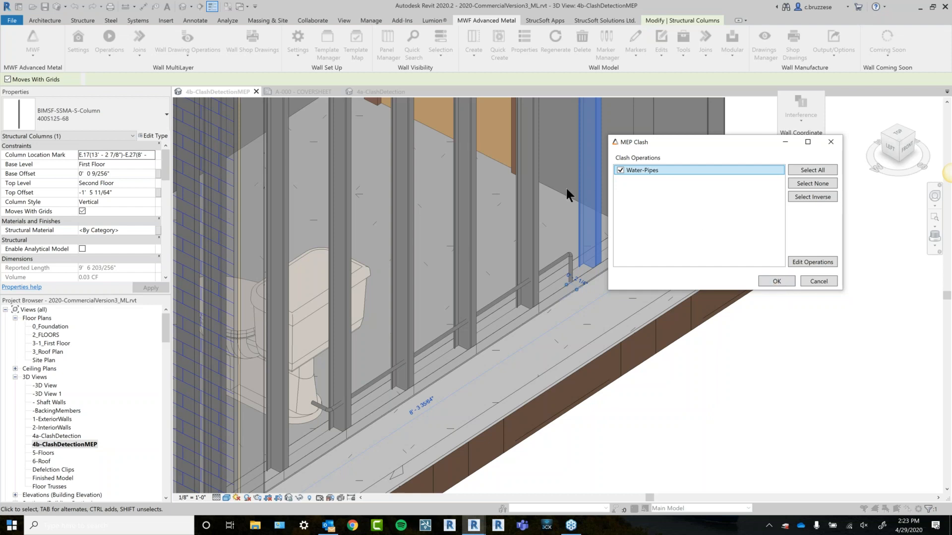
left_click(771, 282)
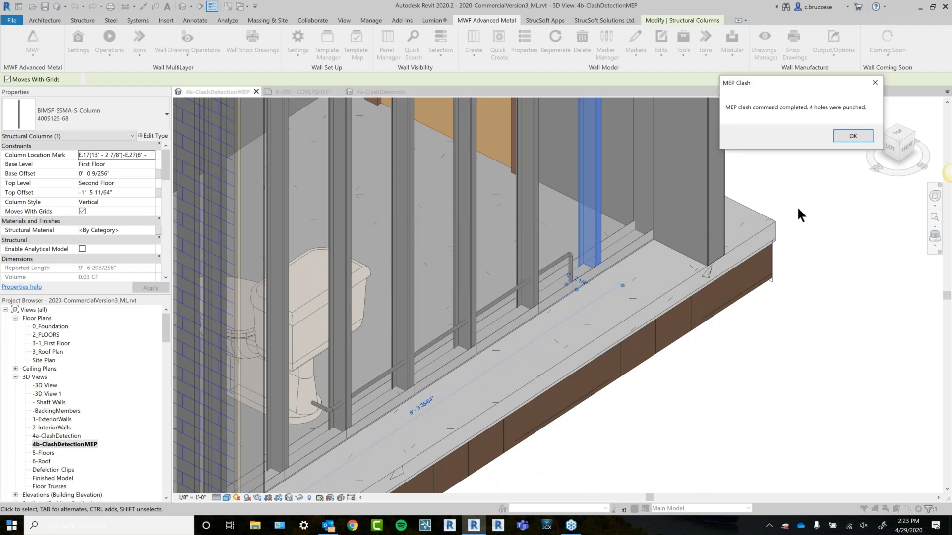
Inspect the studs along the water pipe for punched holes and check the properties of the unpunched stud beneath the wall opening.
left_click(841, 136)
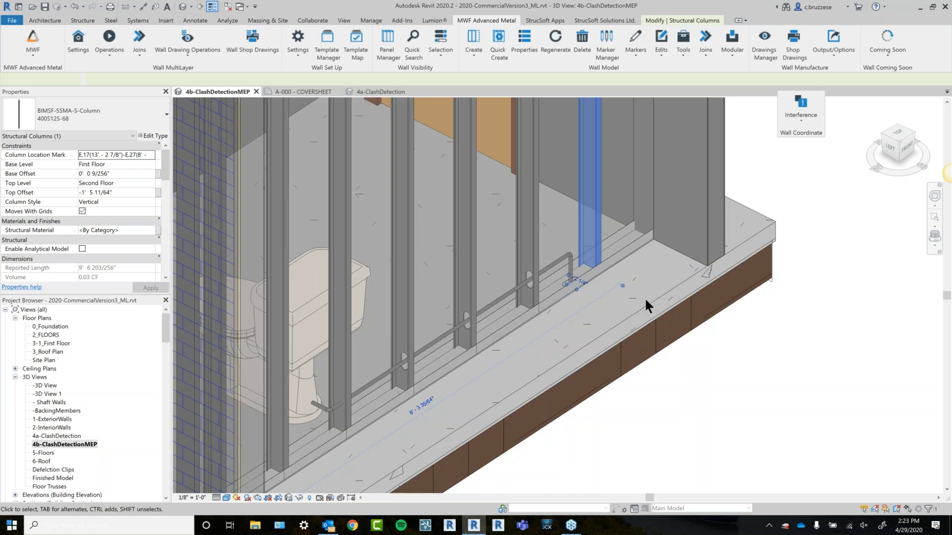
middle_click_drag(582, 222, 602, 241)
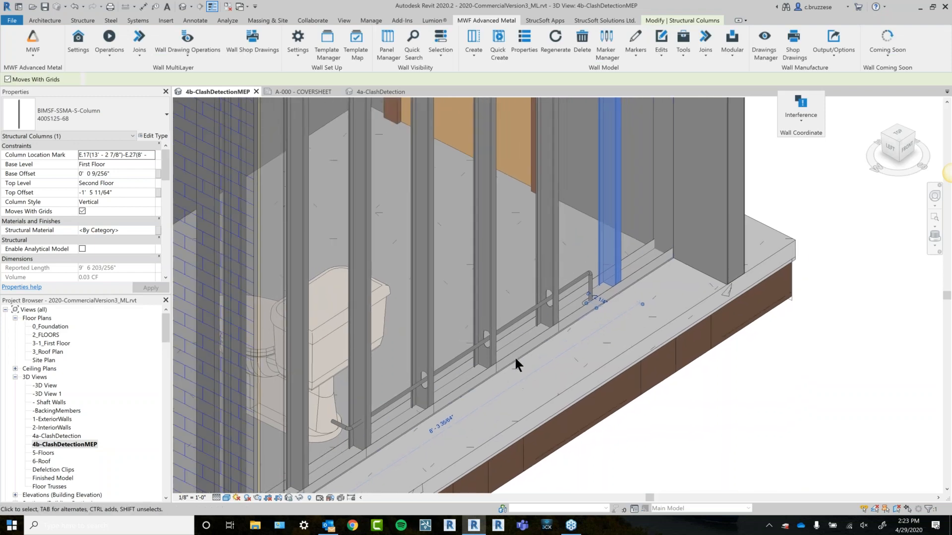
scroll(533, 346, "up", 2)
scroll(479, 391, "down", 2)
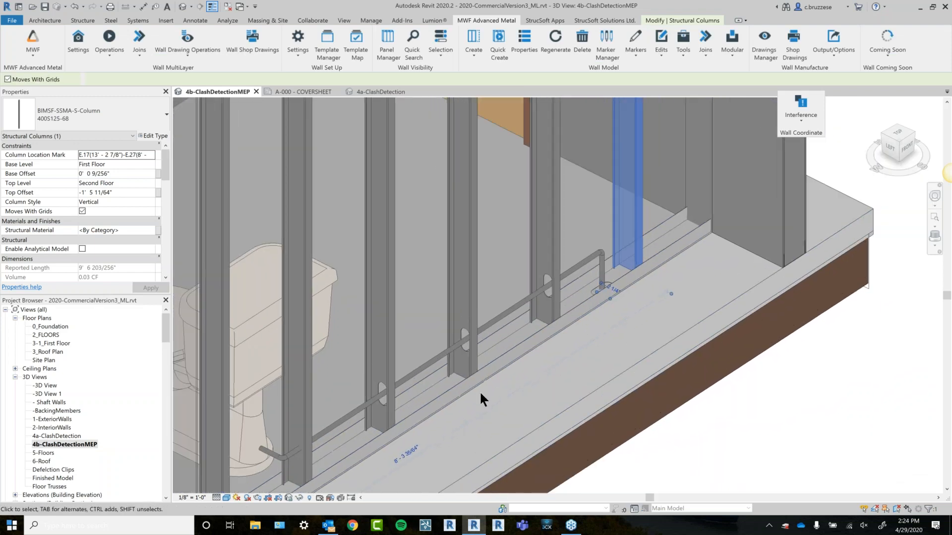
middle_click_drag(437, 257, 452, 487)
scroll(452, 487, "down", 1)
left_click(380, 201)
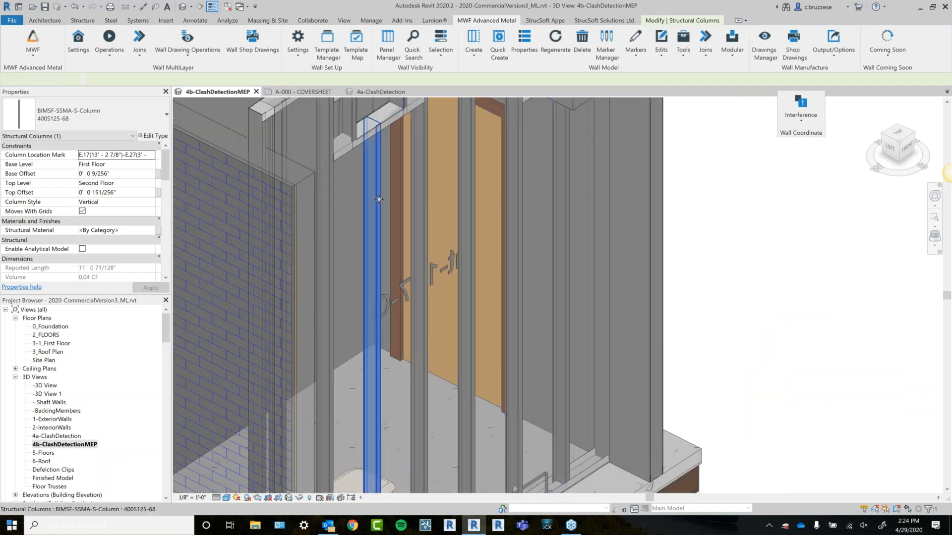
middle_click_drag(380, 200, 395, 275)
scroll(66, 264, "down", 10)
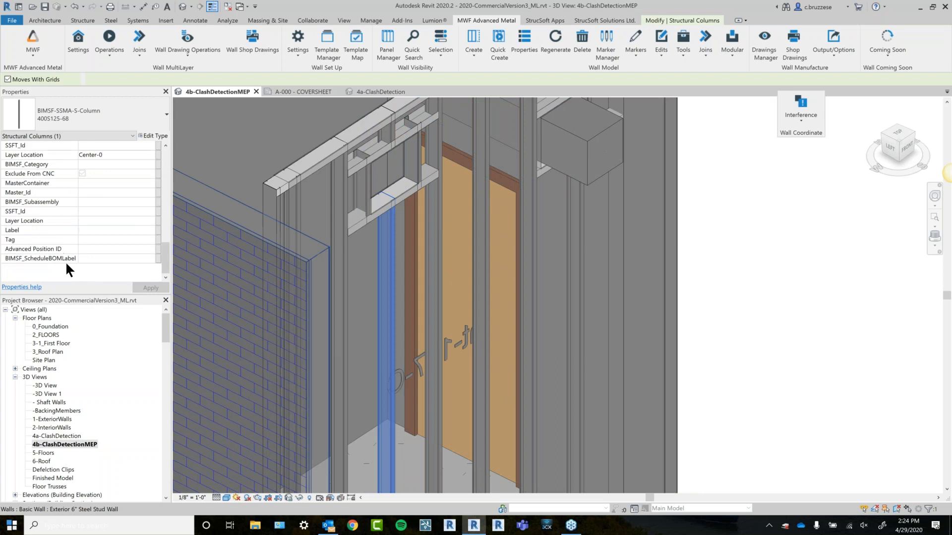
middle_click_drag(436, 386, 403, 166)
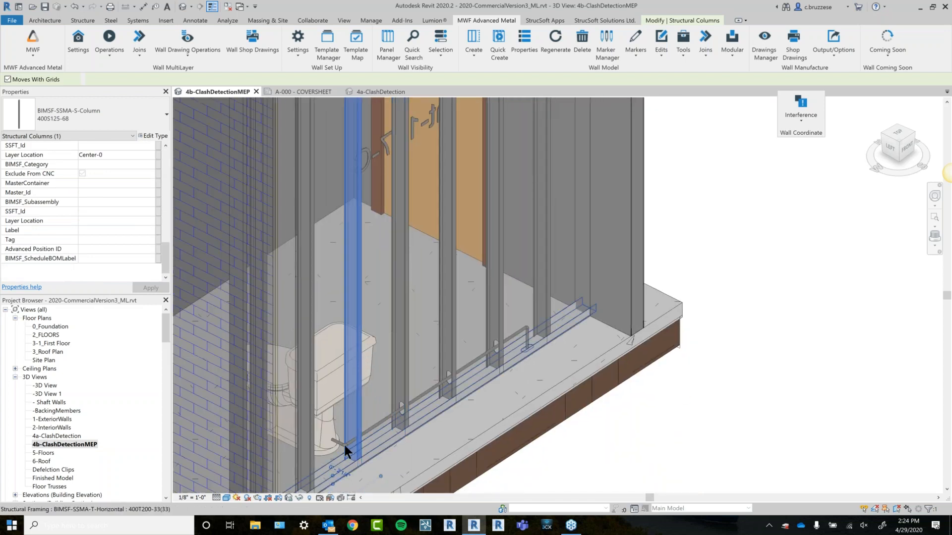
scroll(340, 426, "up", 2)
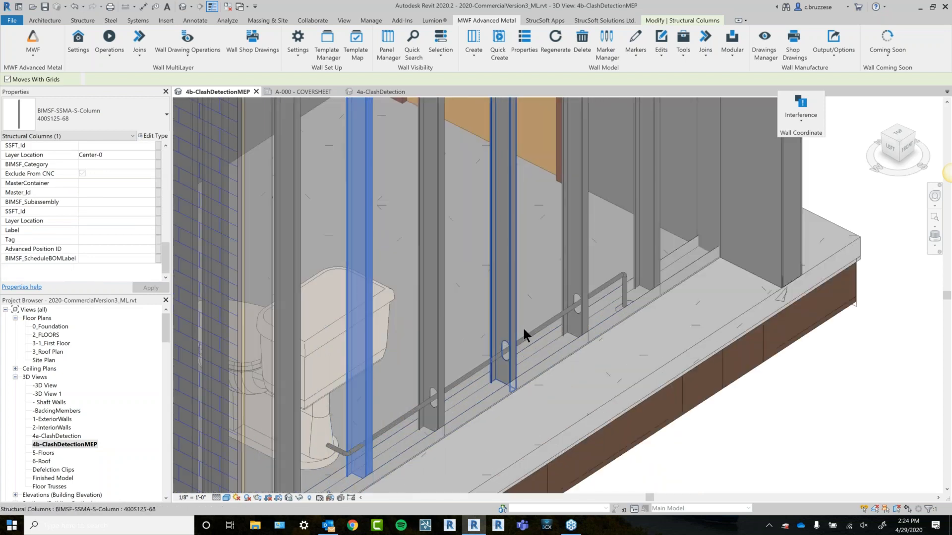
Examine the hole punched in the stud beside the toilet and the hole in the bottom track where the pipe turns down.
middle_click_drag(471, 377, 428, 334)
left_click(367, 375)
scroll(368, 372, "up", 1)
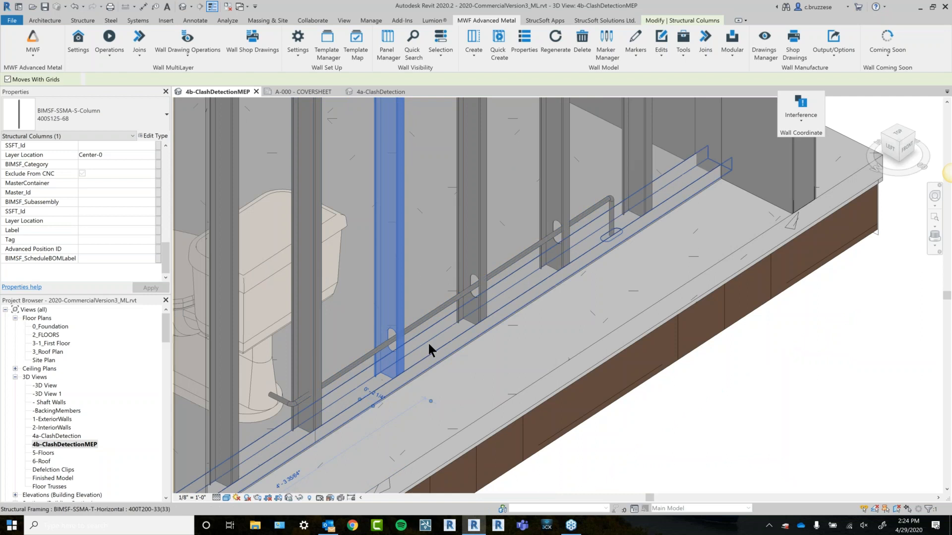
scroll(442, 307, "up", 1)
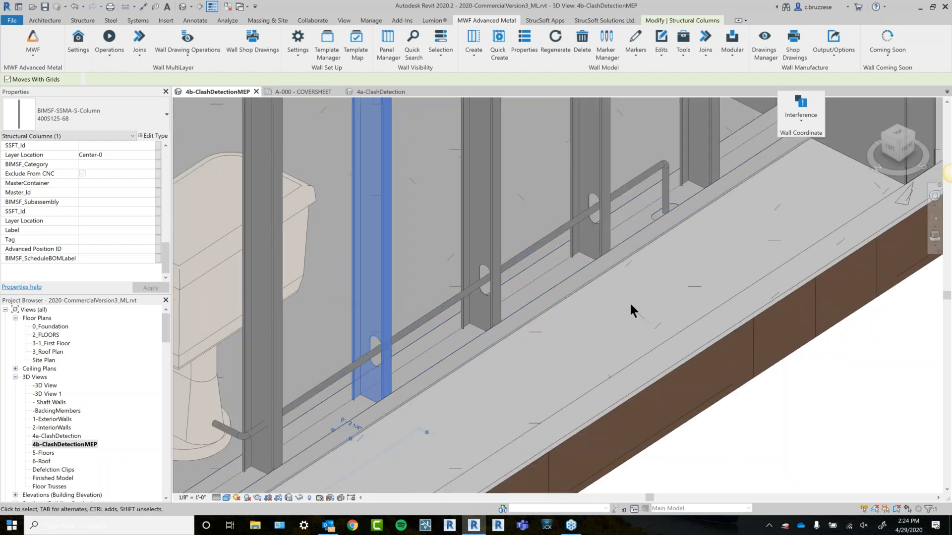
middle_click_drag(629, 301, 606, 329)
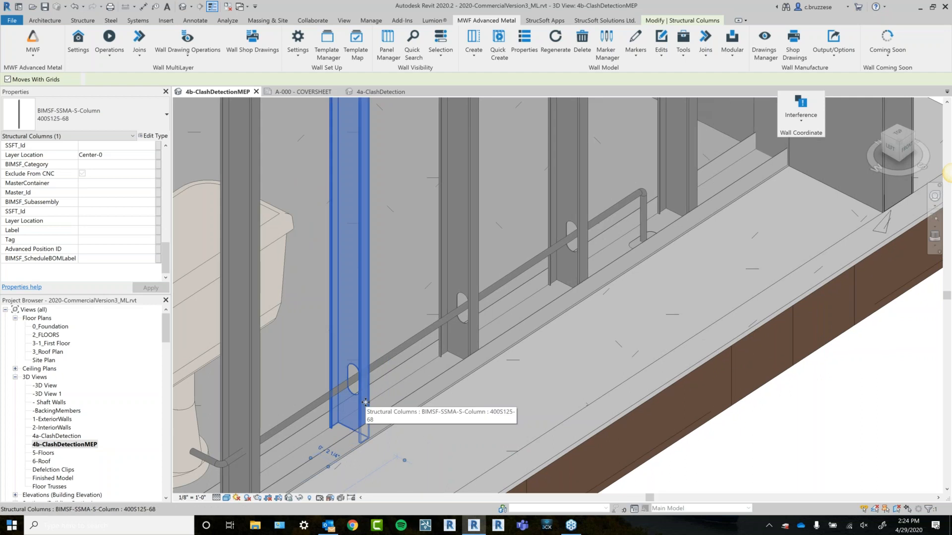
left_click(659, 231)
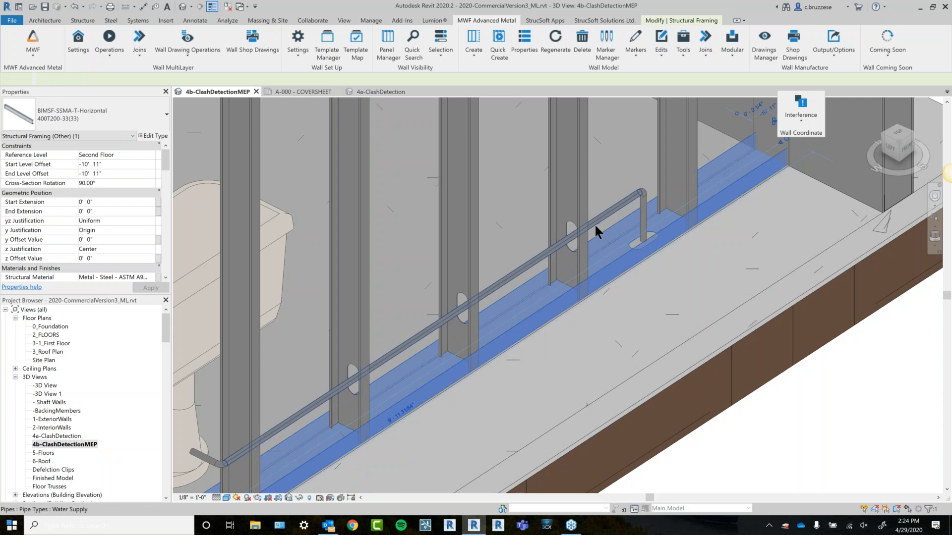
middle_click_drag(585, 204, 536, 229)
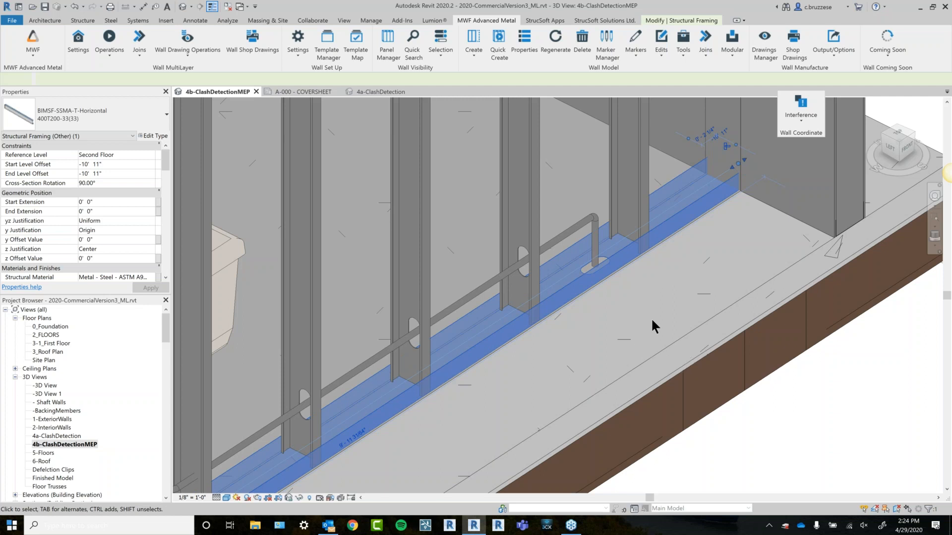
scroll(657, 281, "up", 1)
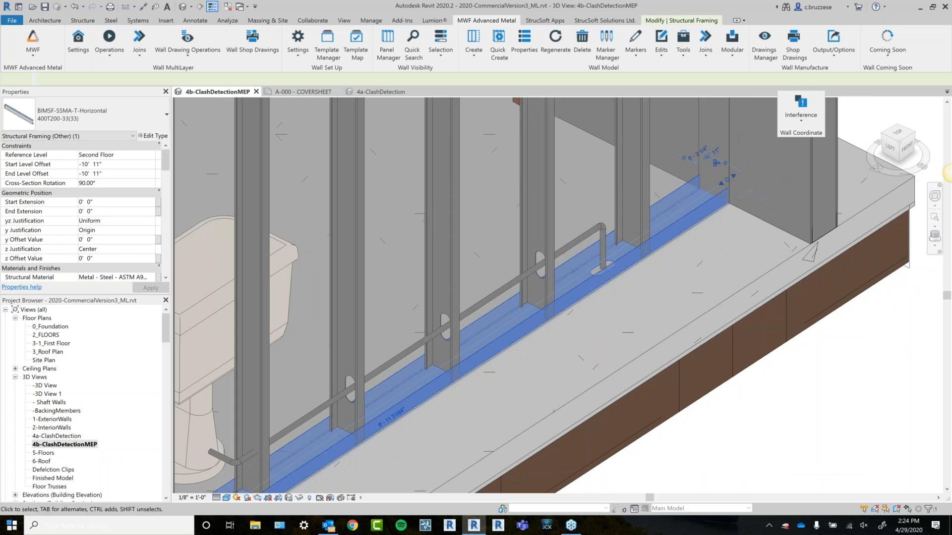
scroll(541, 405, "up", 1)
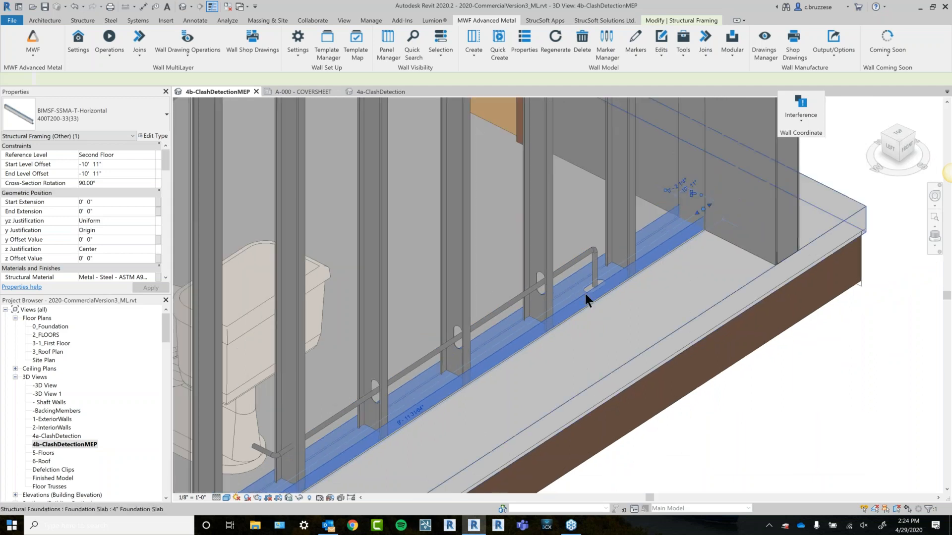
Remove the existing MEP hole series from the panel containing the selected bottom track.
left_click(789, 117)
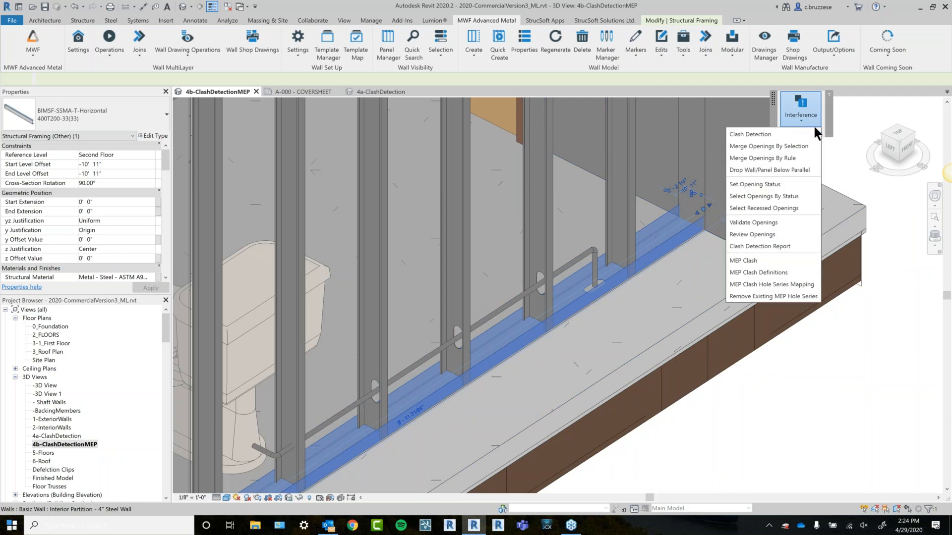
left_click(807, 297)
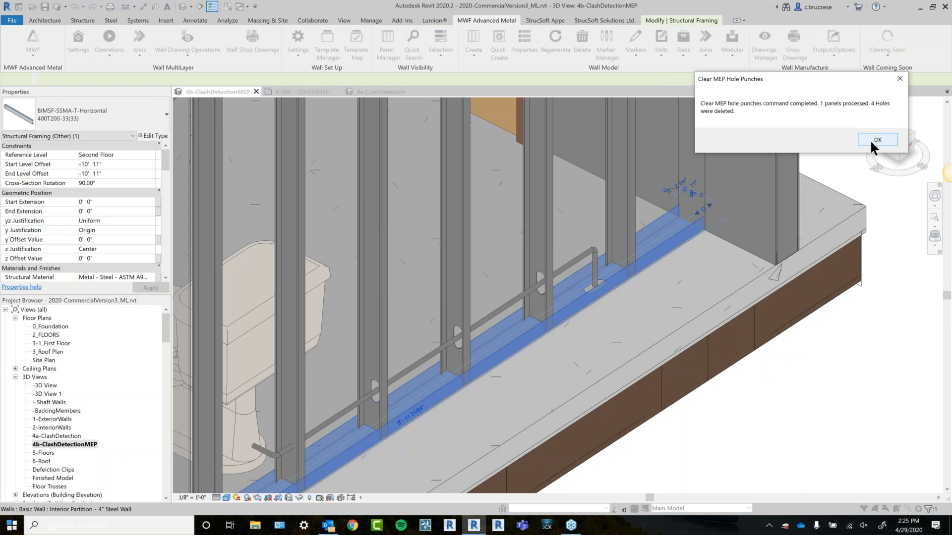
left_click(875, 140)
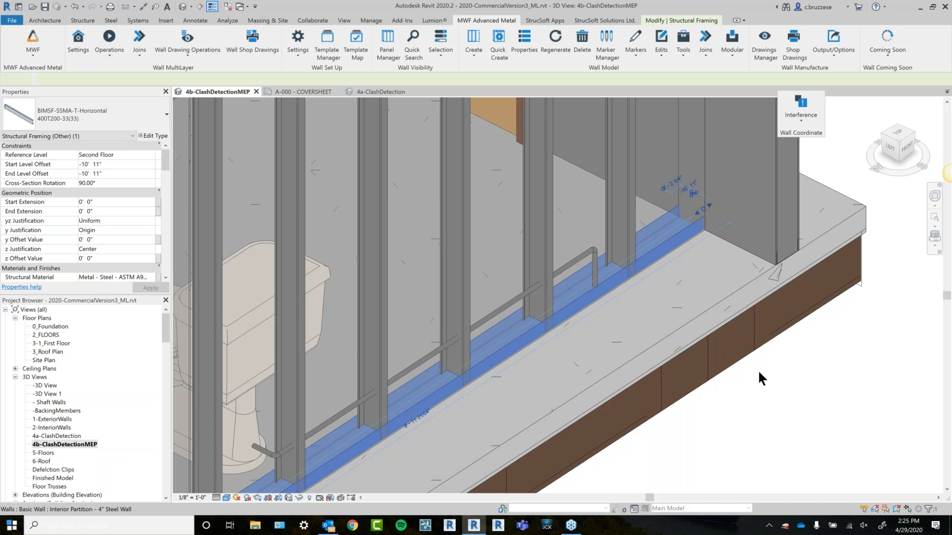
Modify the Water-Pipes clash definition to include the Cripple structural tag and save the definitions.
left_click(794, 112)
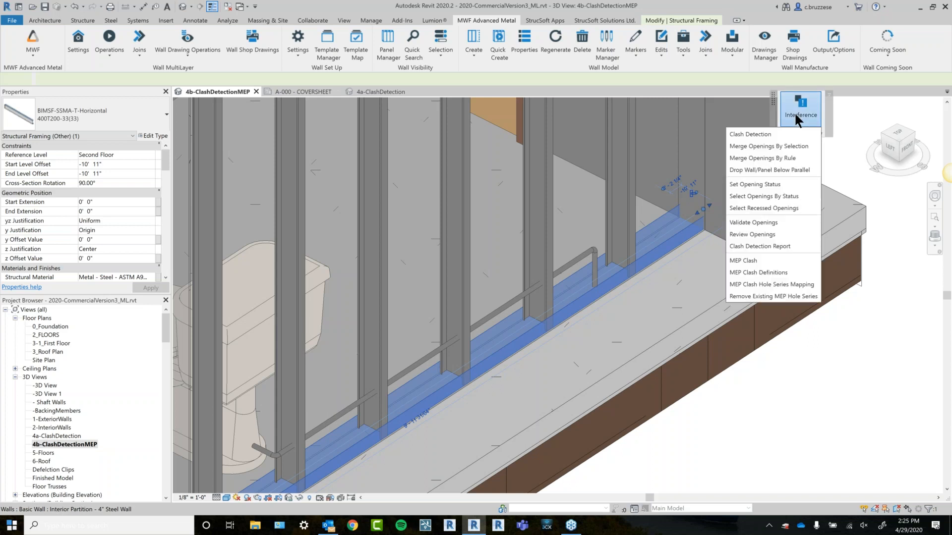
left_click(800, 272)
left_click(409, 213)
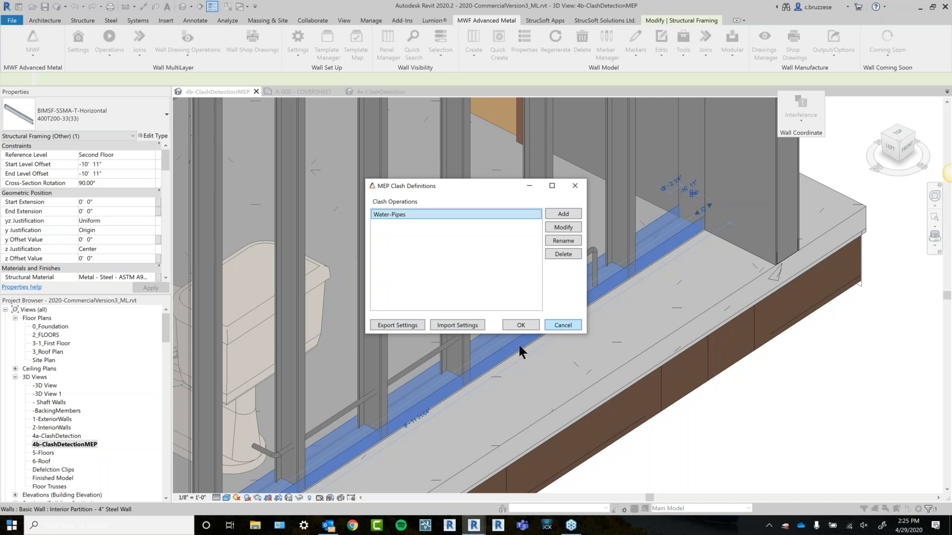
left_click(562, 227)
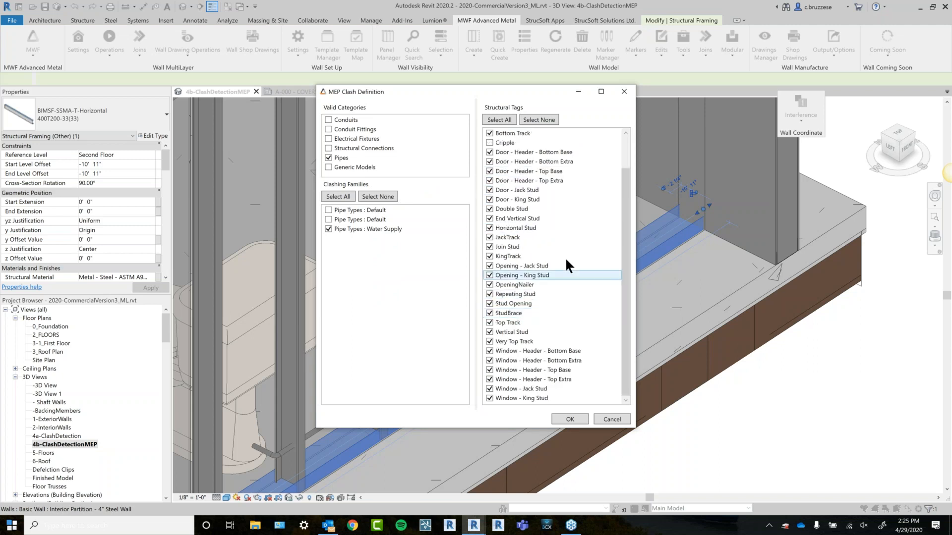
left_click(516, 181)
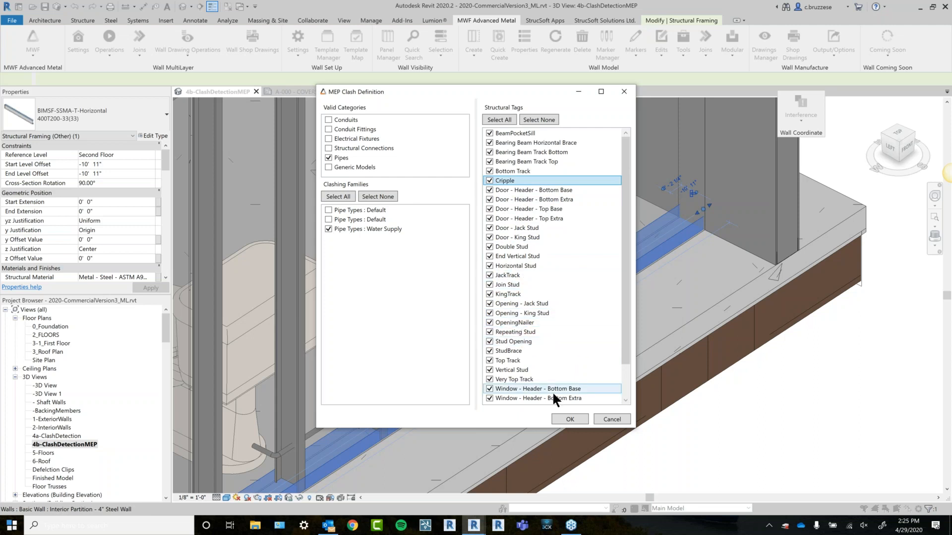
left_click(568, 420)
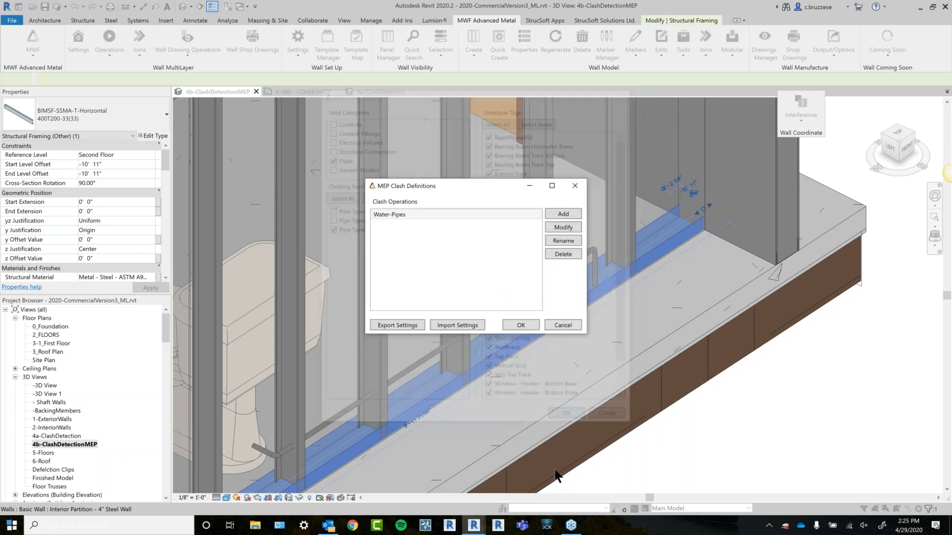
left_click(525, 325)
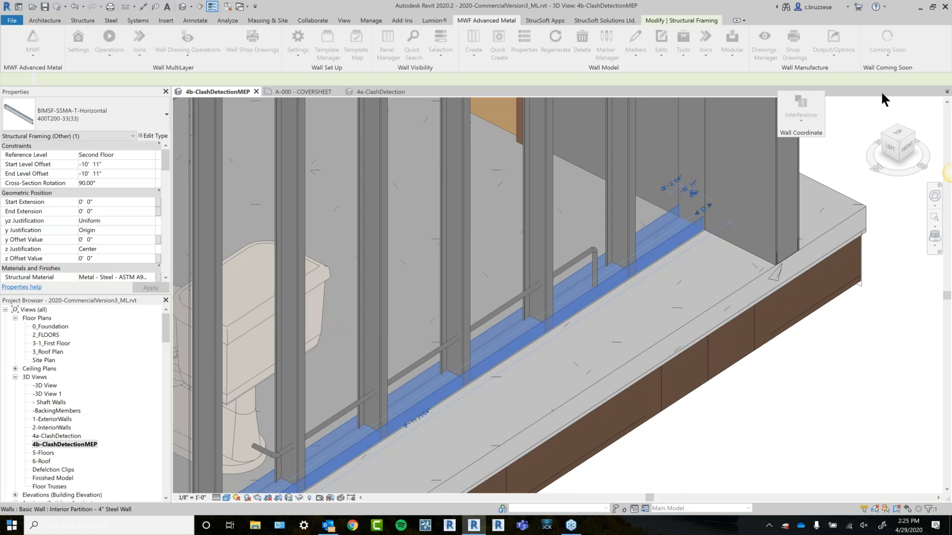
Run MEP Clash again with the Water-Pipes operation to punch holes in the panel's members.
left_click(798, 119)
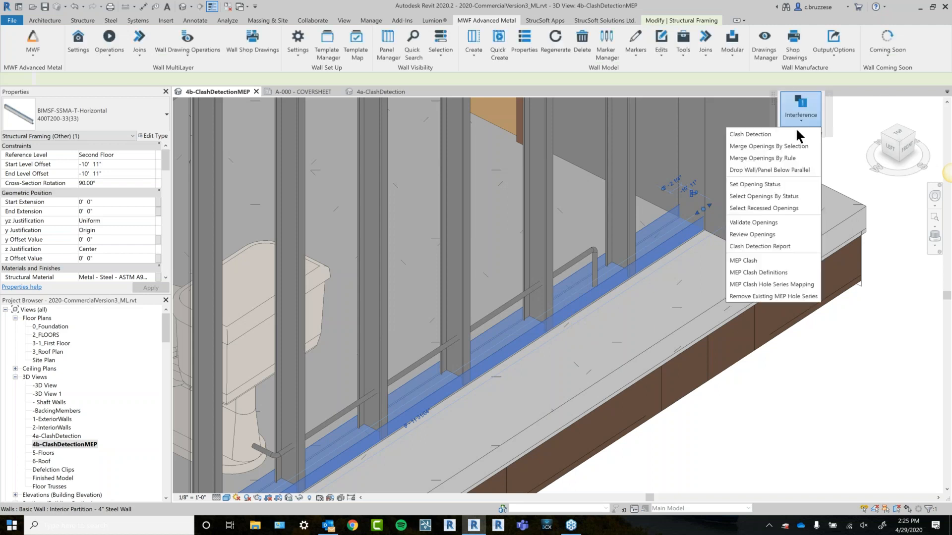
left_click(752, 256)
left_click(521, 326)
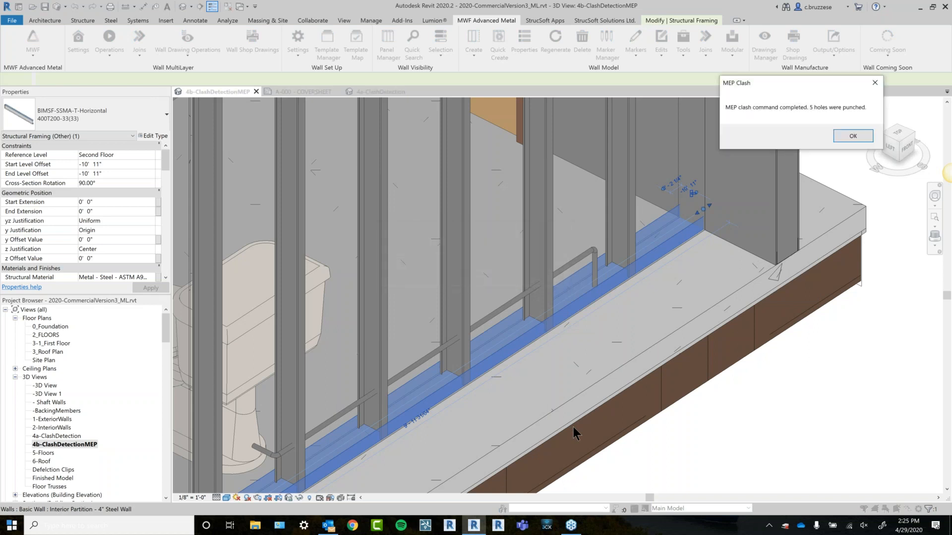
left_click(852, 136)
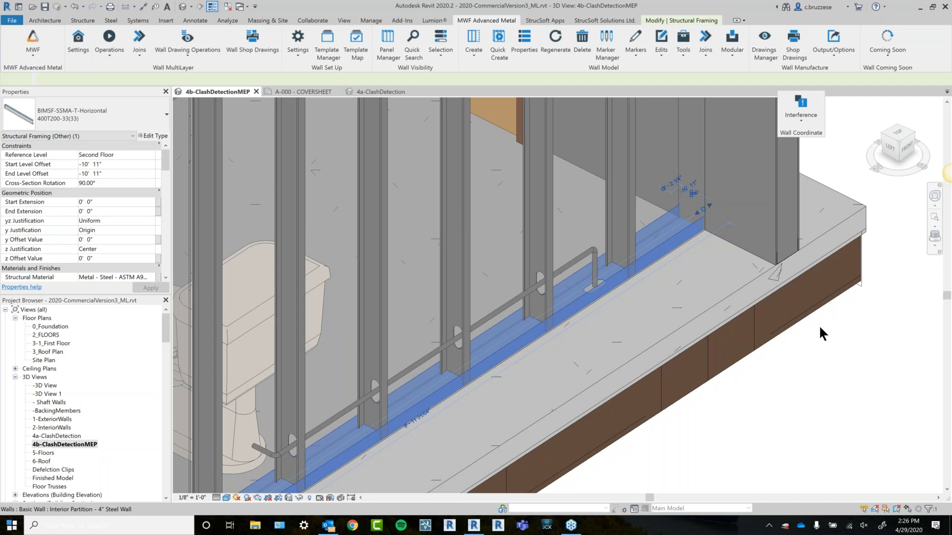
scroll(786, 362, "down", 3)
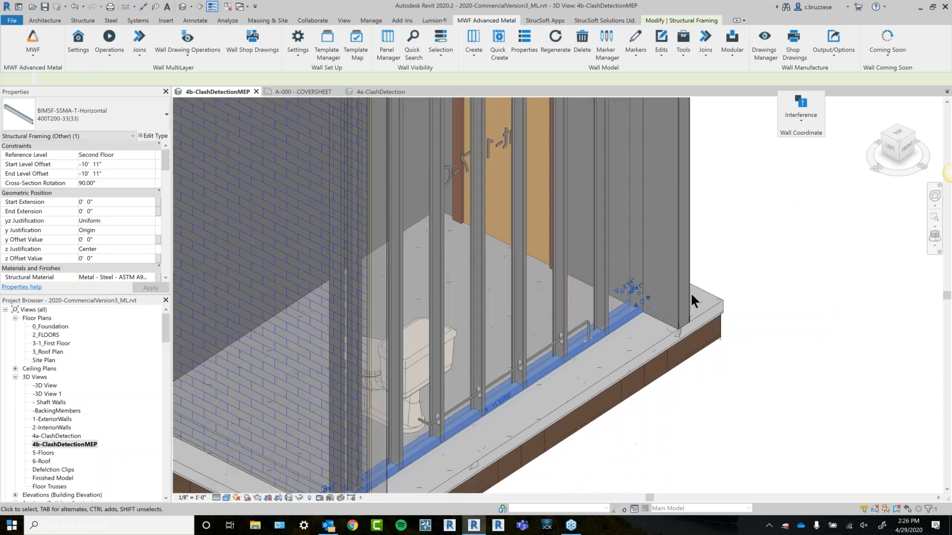
Switch to the 4a-ClashDetection view and select the linked duct model 2018-CommercialClash.rvt.
left_click(380, 92)
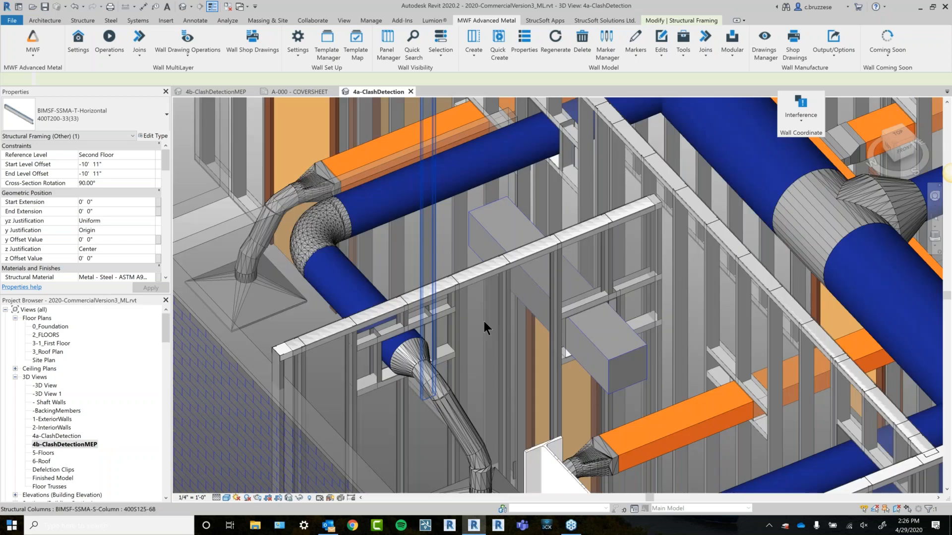
scroll(536, 329, "down", 3)
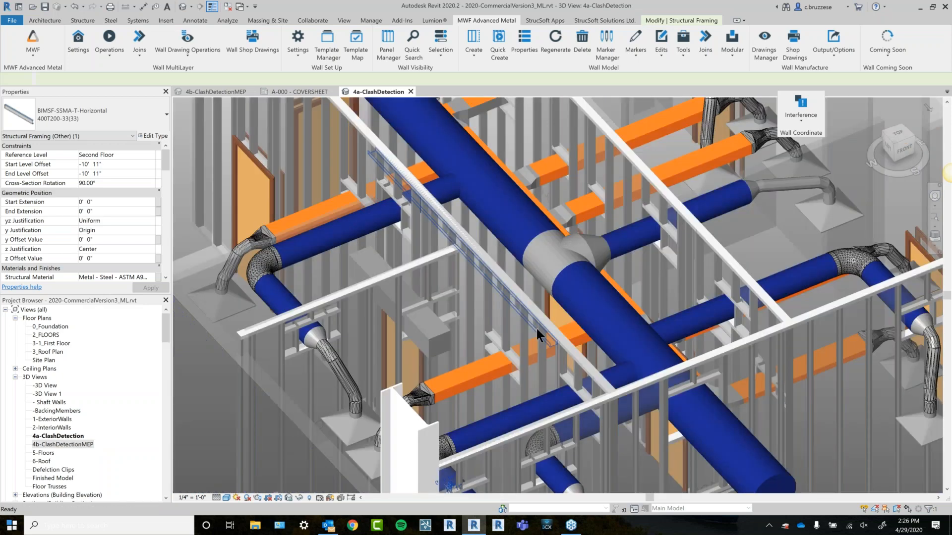
scroll(536, 329, "down", 1)
left_click(750, 451)
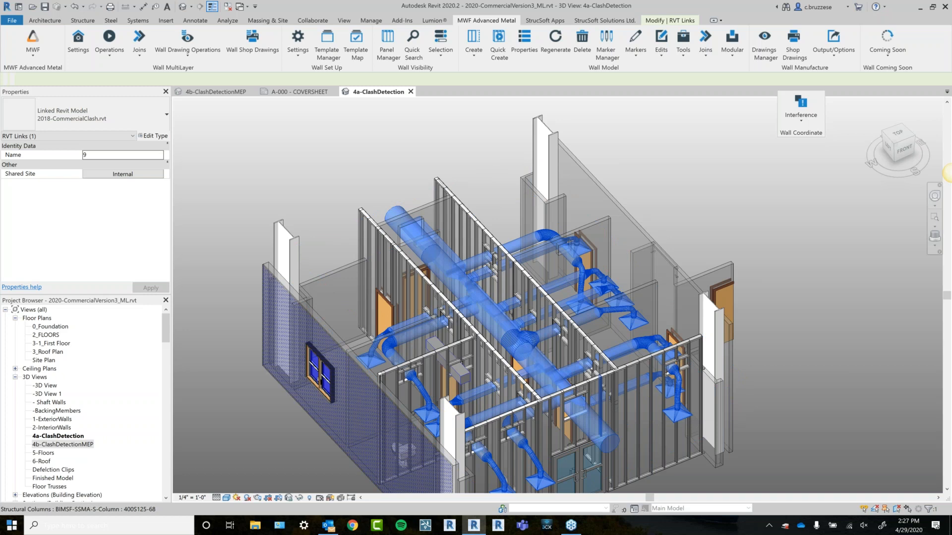
Try to record the linked model's current position as its Internal shared site.
double_click(509, 262)
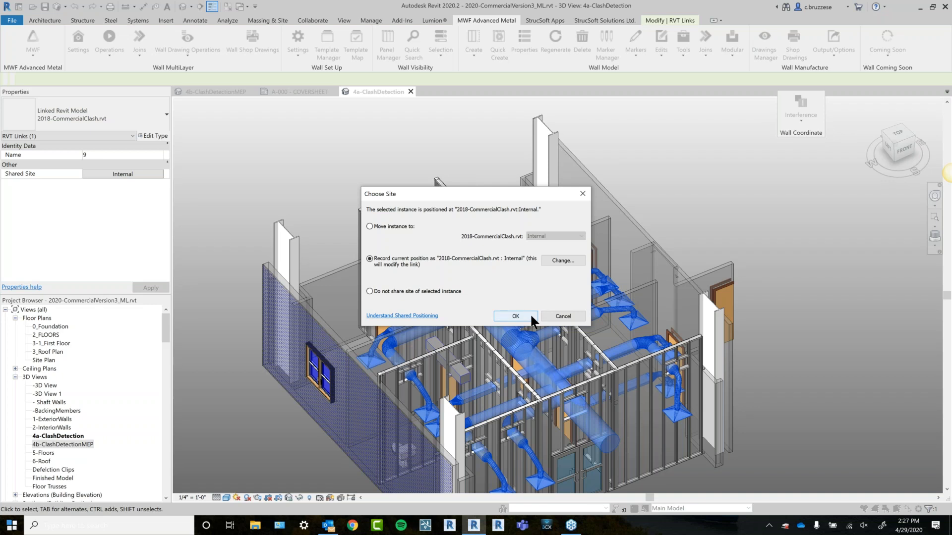
left_click(515, 316)
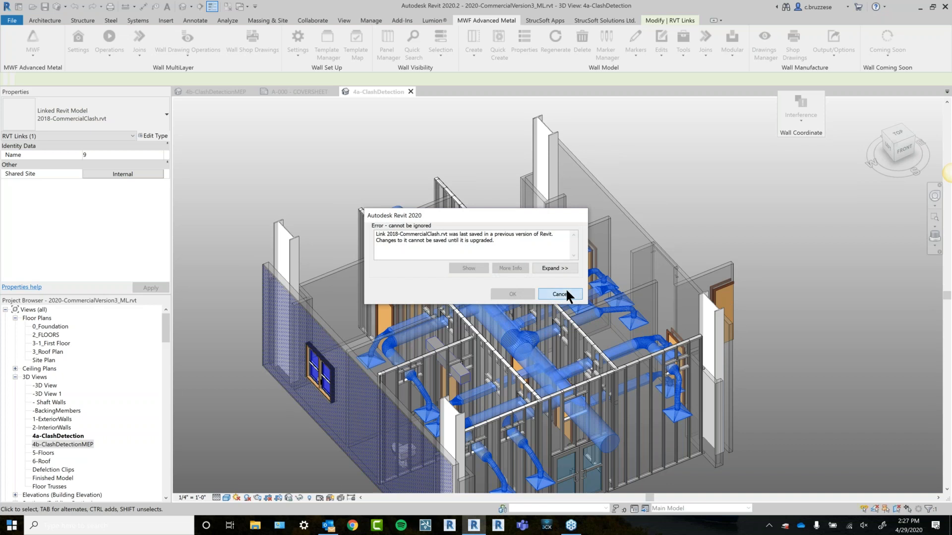
left_click(565, 293)
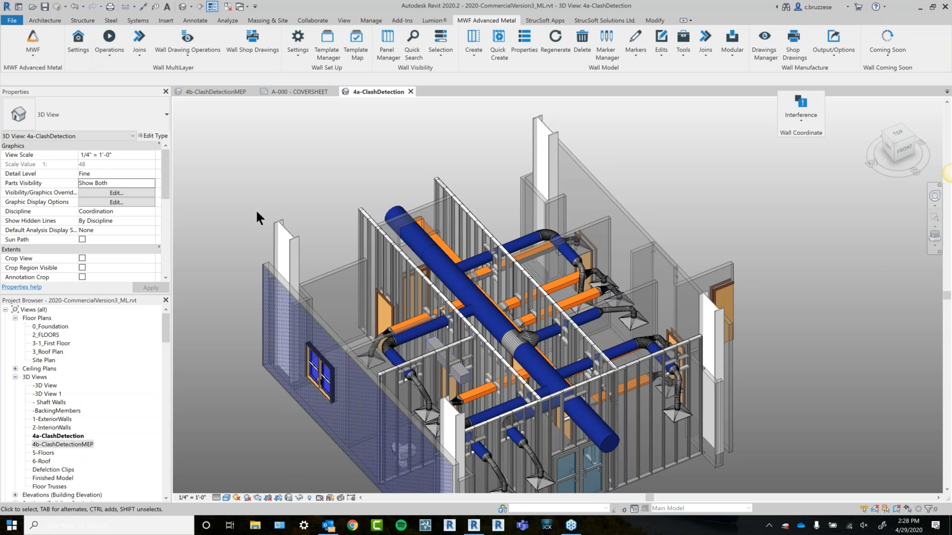
left_click(42, 48)
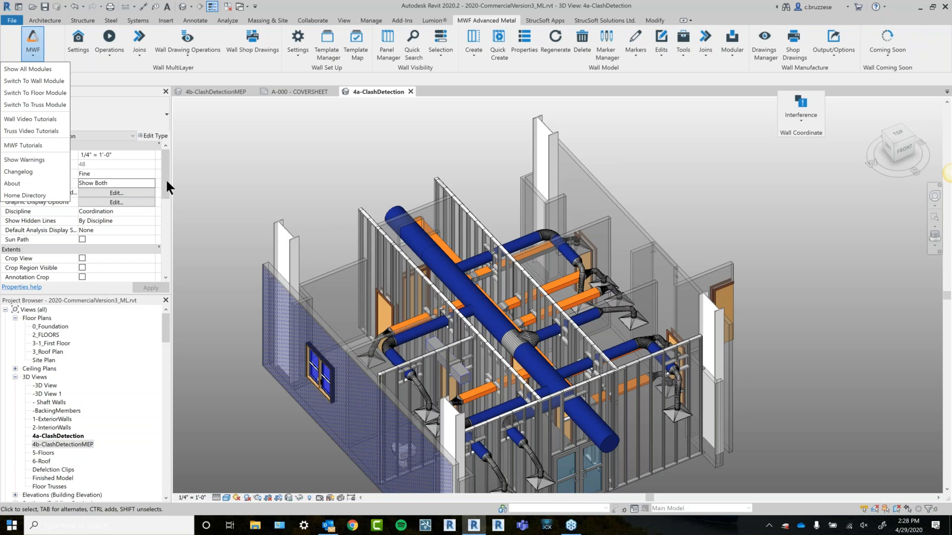
left_click(820, 192)
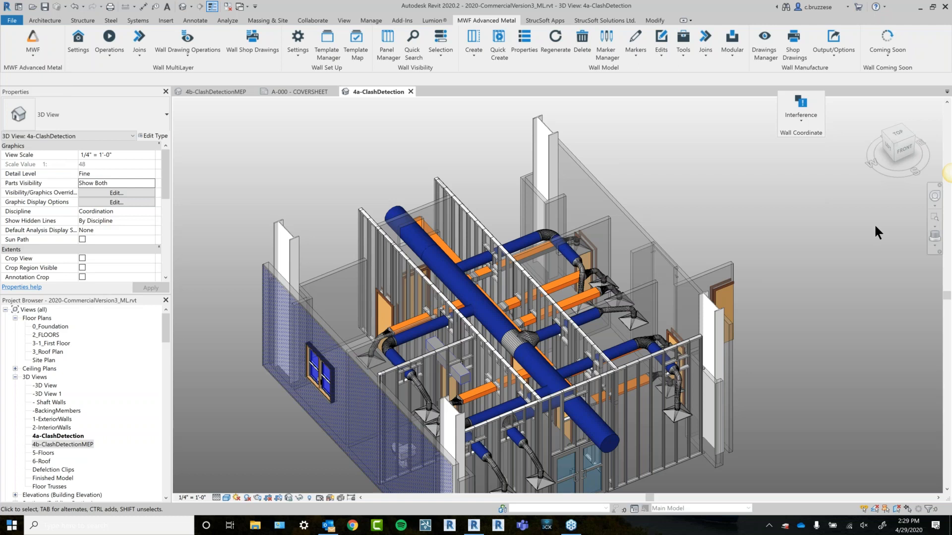